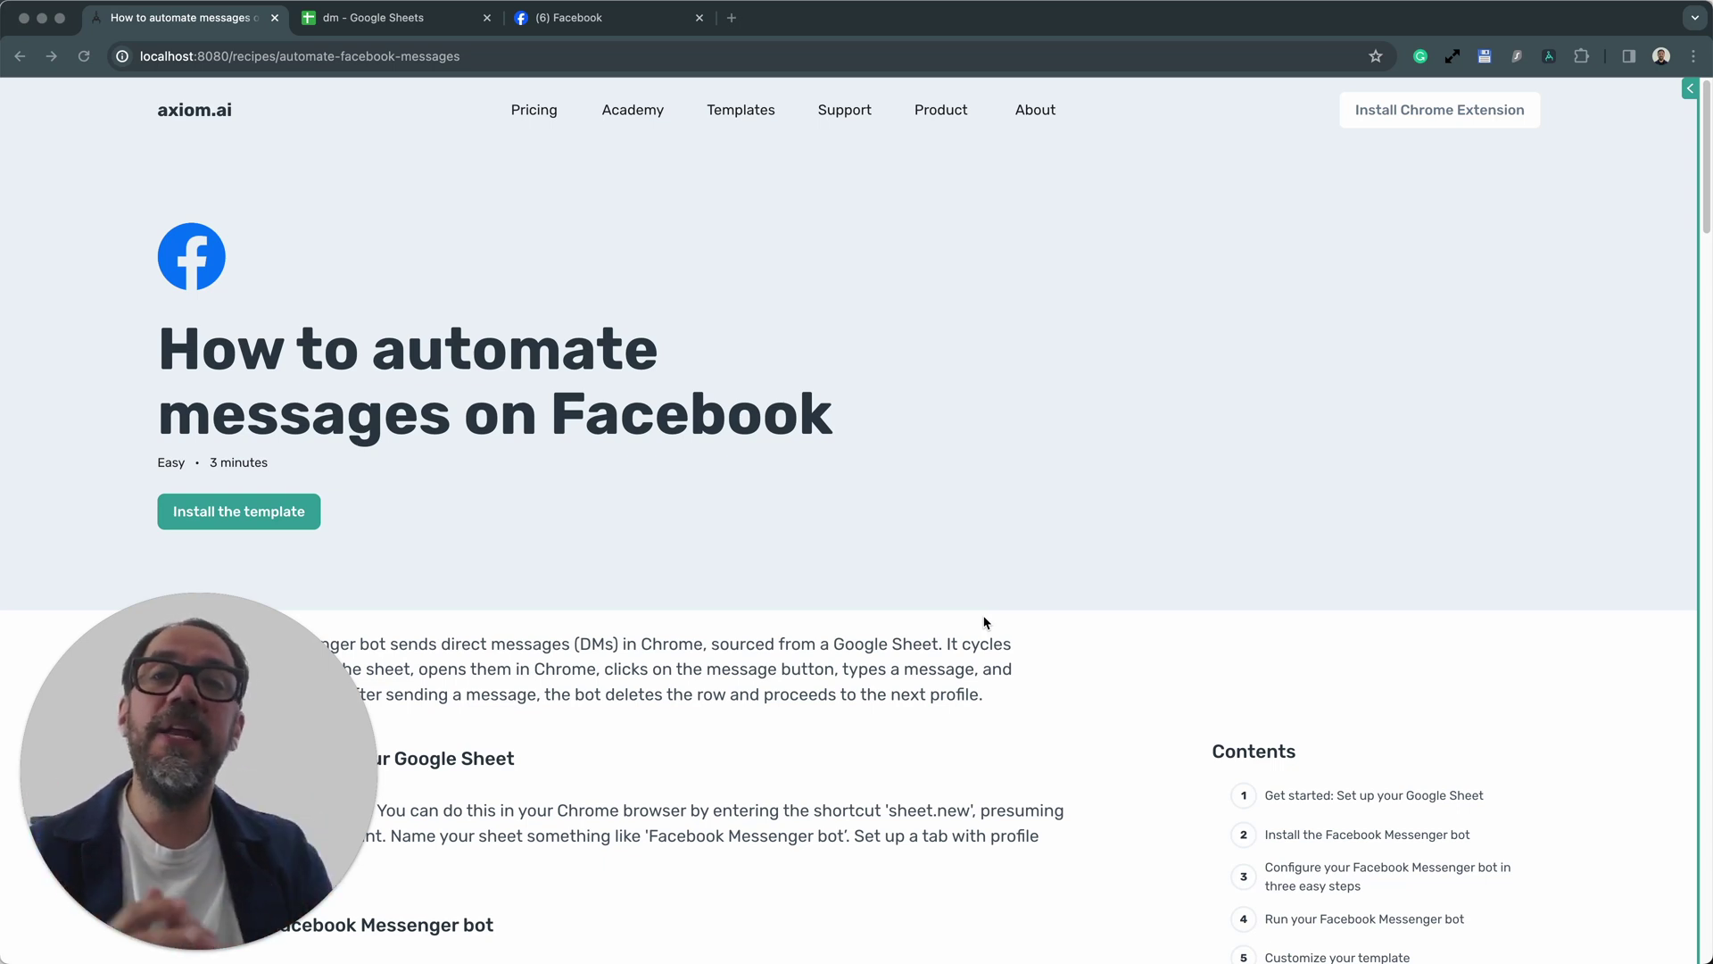
Check the dm sheet of profile links, then bring up the friend's Facebook profile page
{"action": "left_click", "coordinate": [179, 18]}
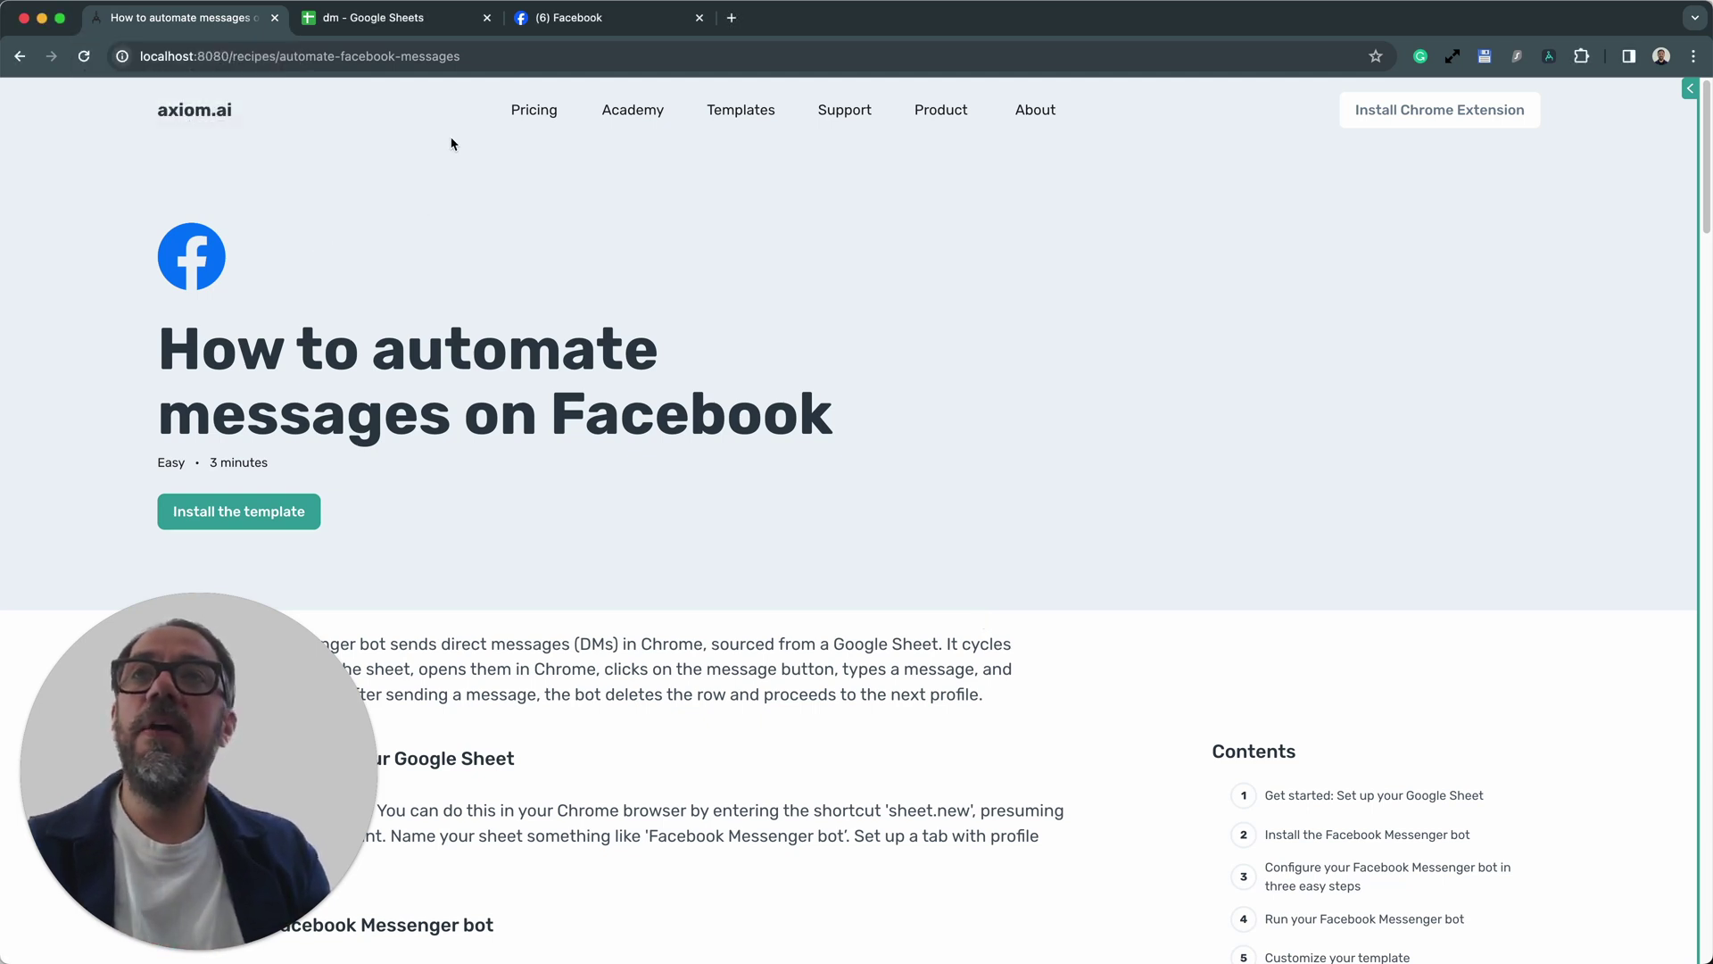
{"action": "left_click", "coordinate": [392, 23]}
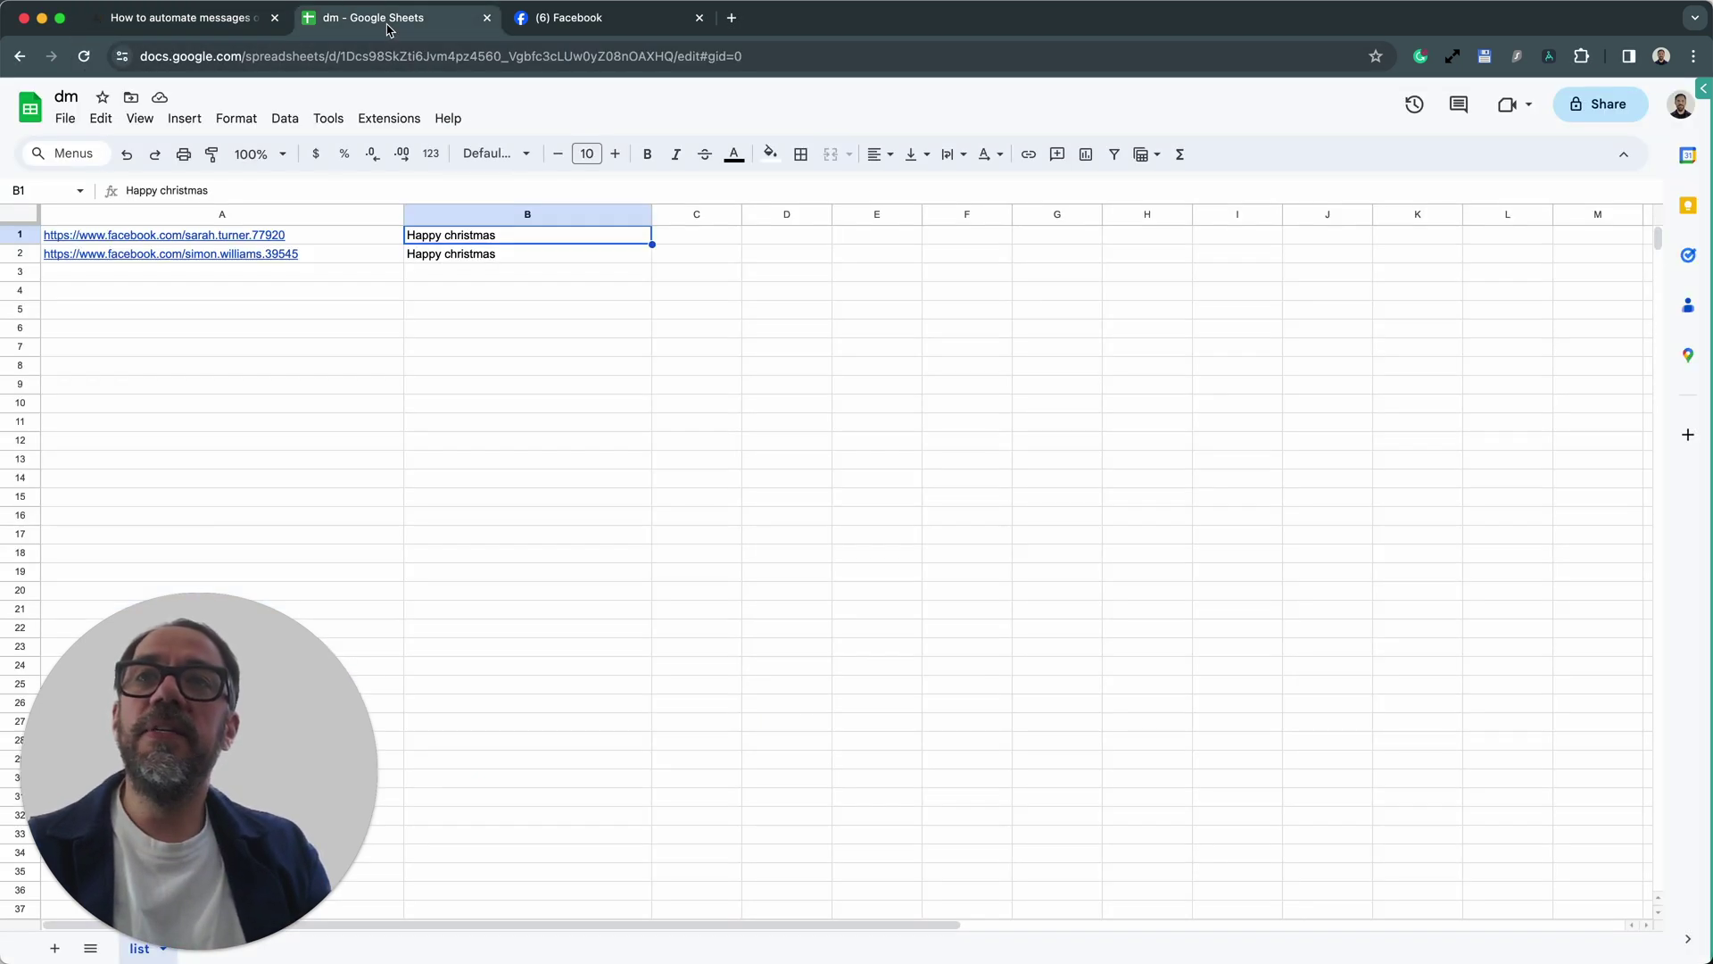
{"action": "left_click", "coordinate": [564, 22]}
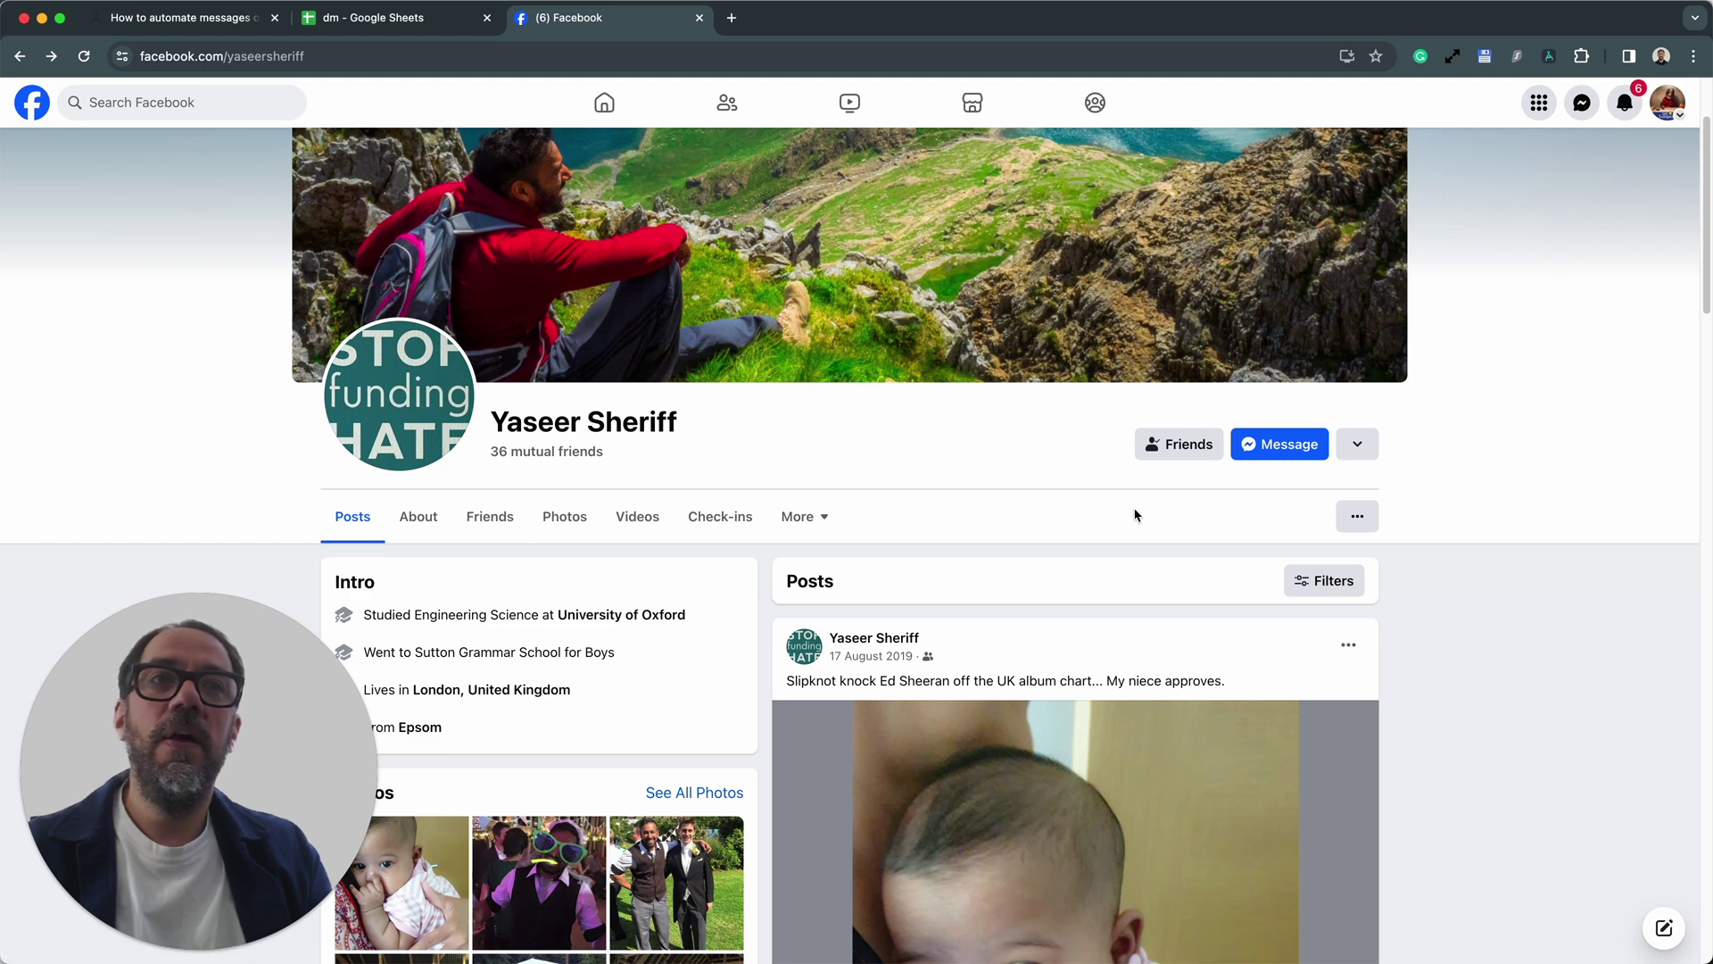
Start a Messenger chat with the profile, then return to the dm spreadsheet
{"action": "left_click", "coordinate": [1288, 463]}
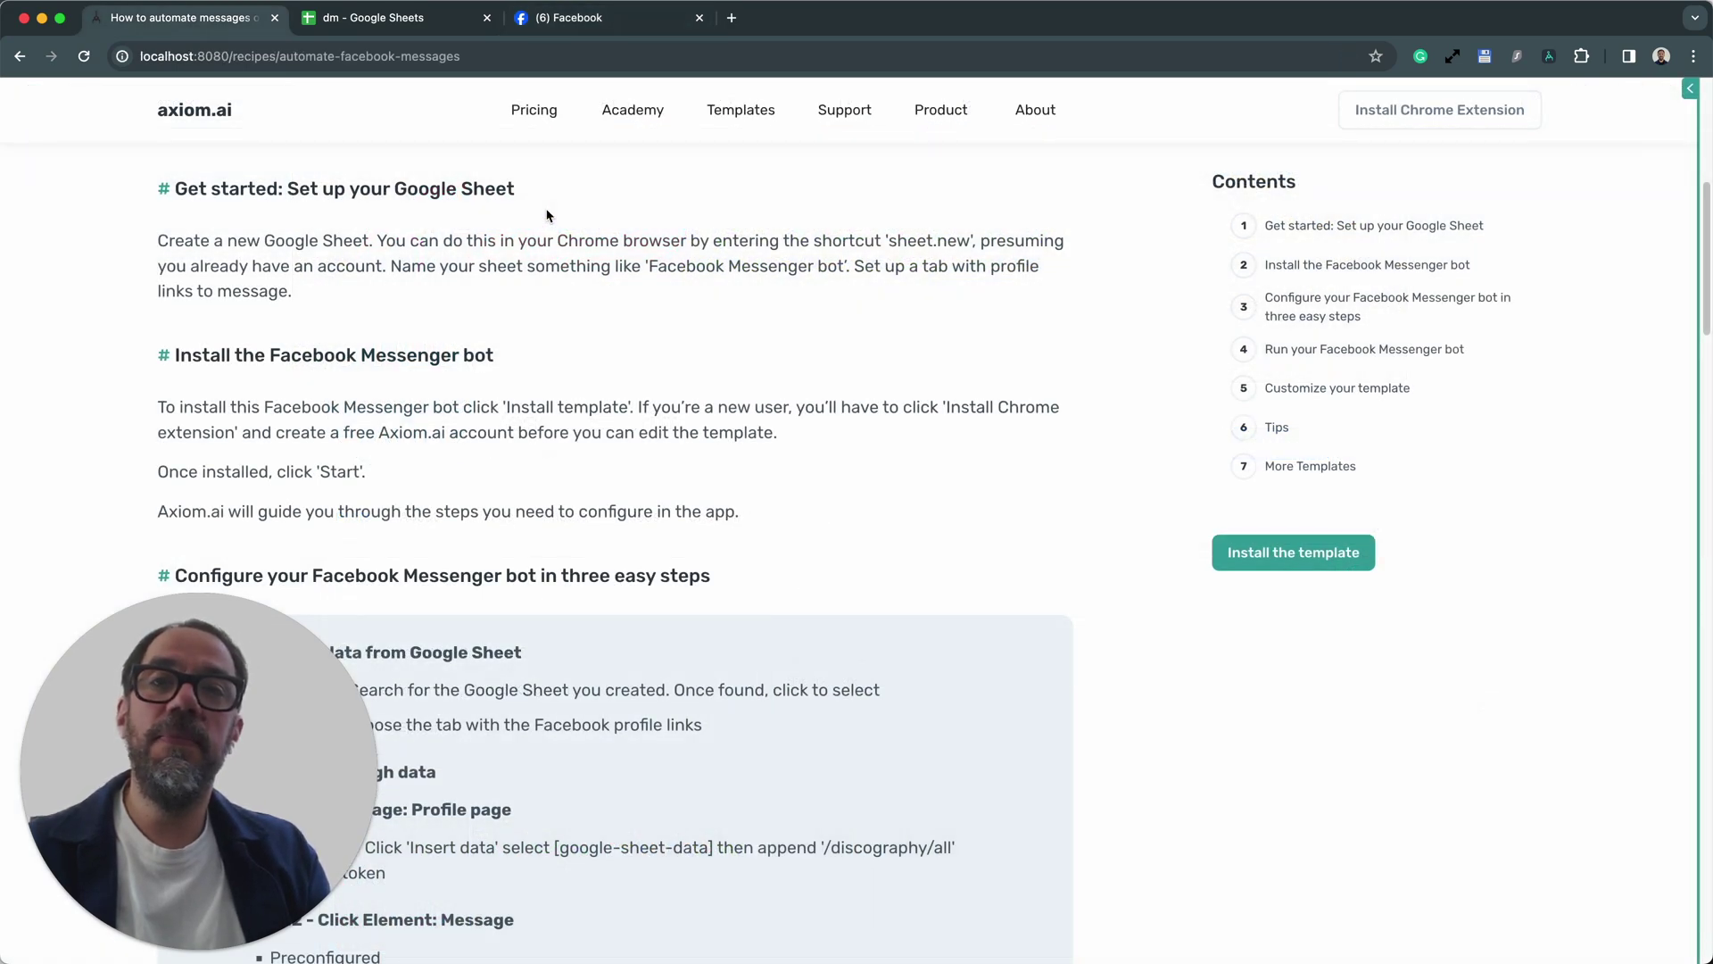
{"action": "left_click", "coordinate": [425, 24]}
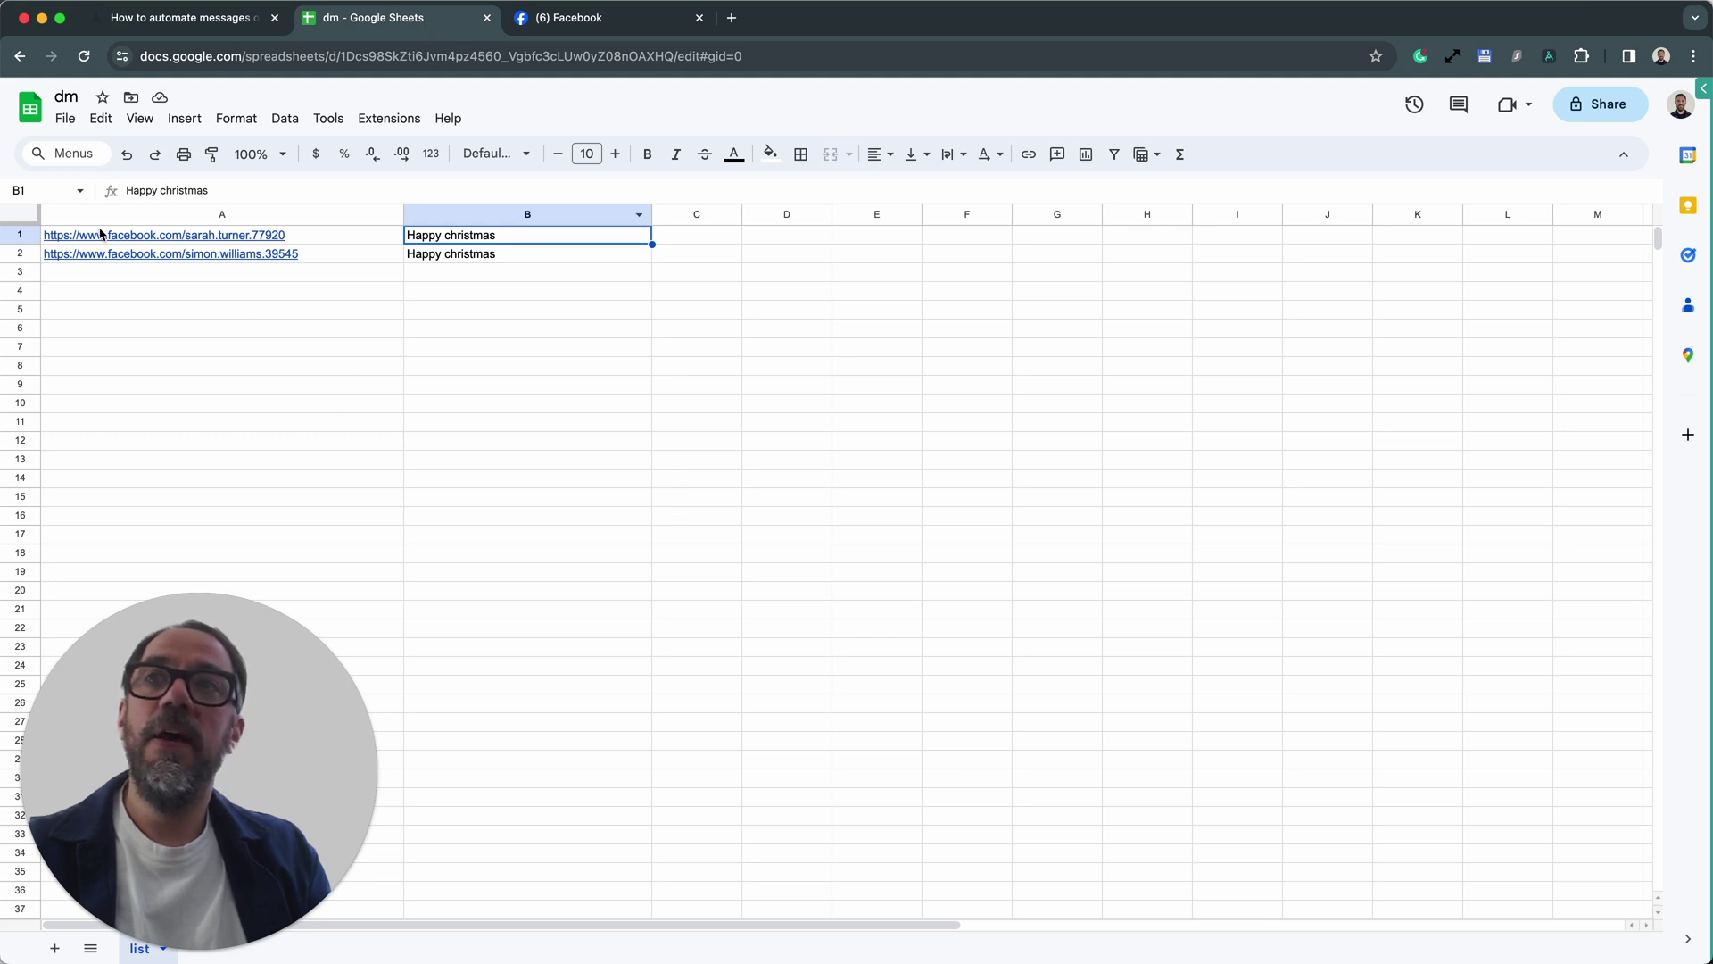
{"action": "mouse_move", "coordinate": [119, 232]}
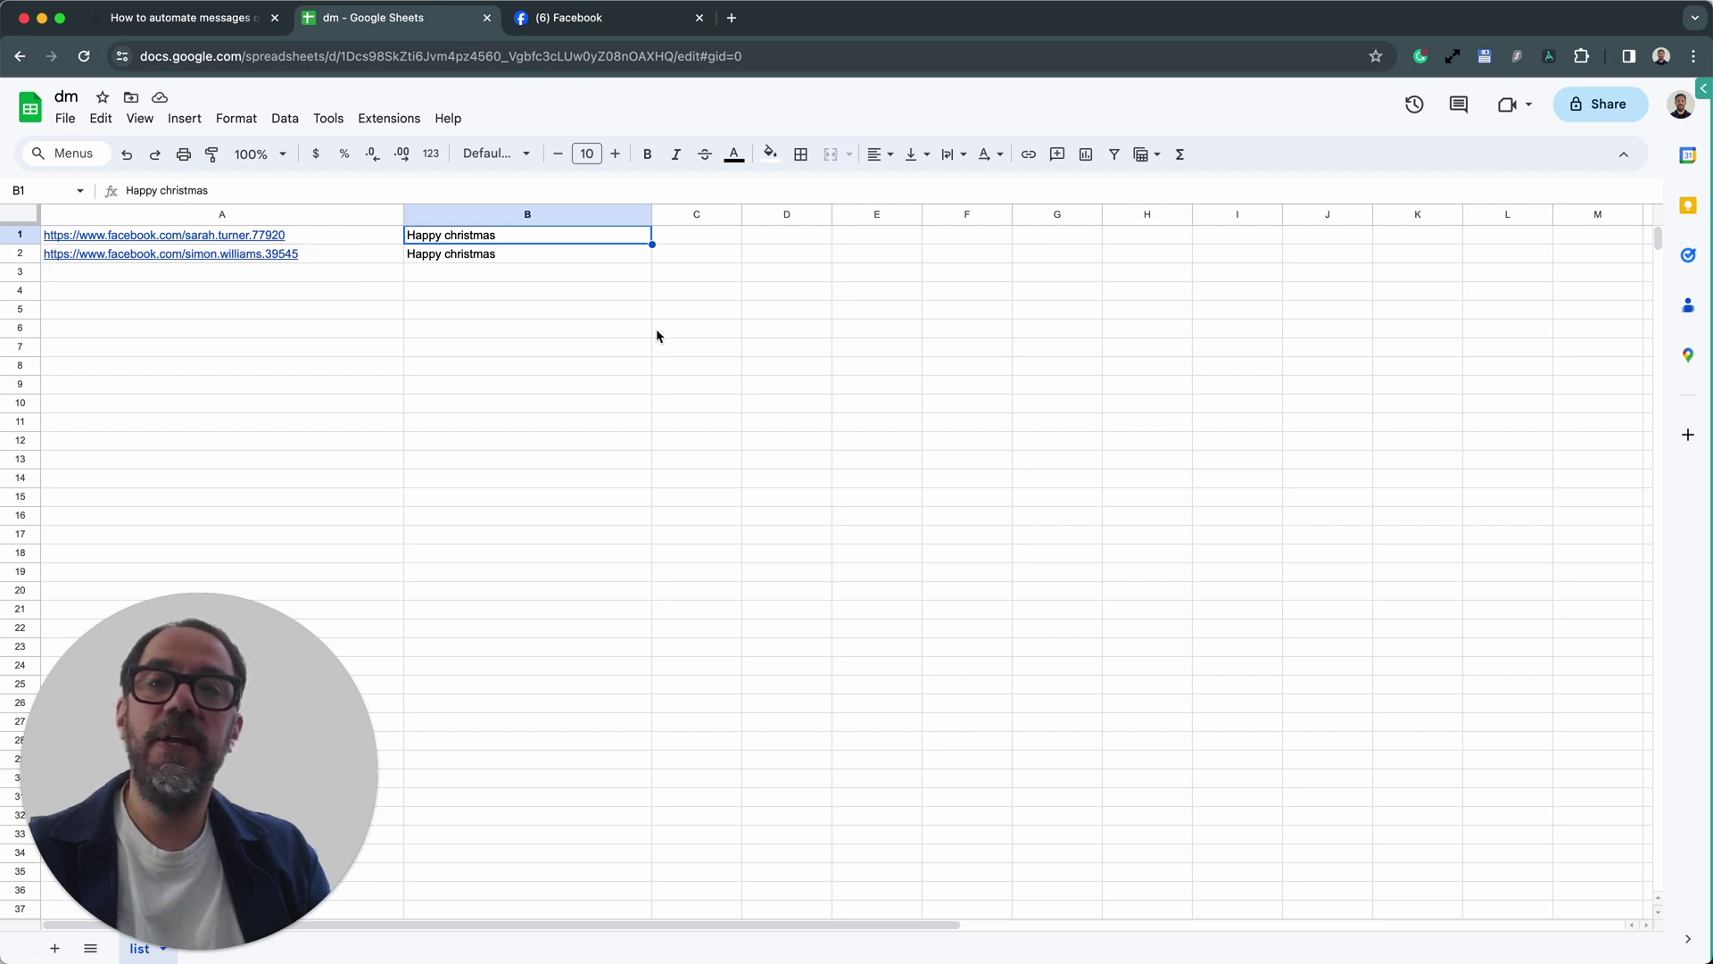
{"action": "left_click", "coordinate": [546, 273]}
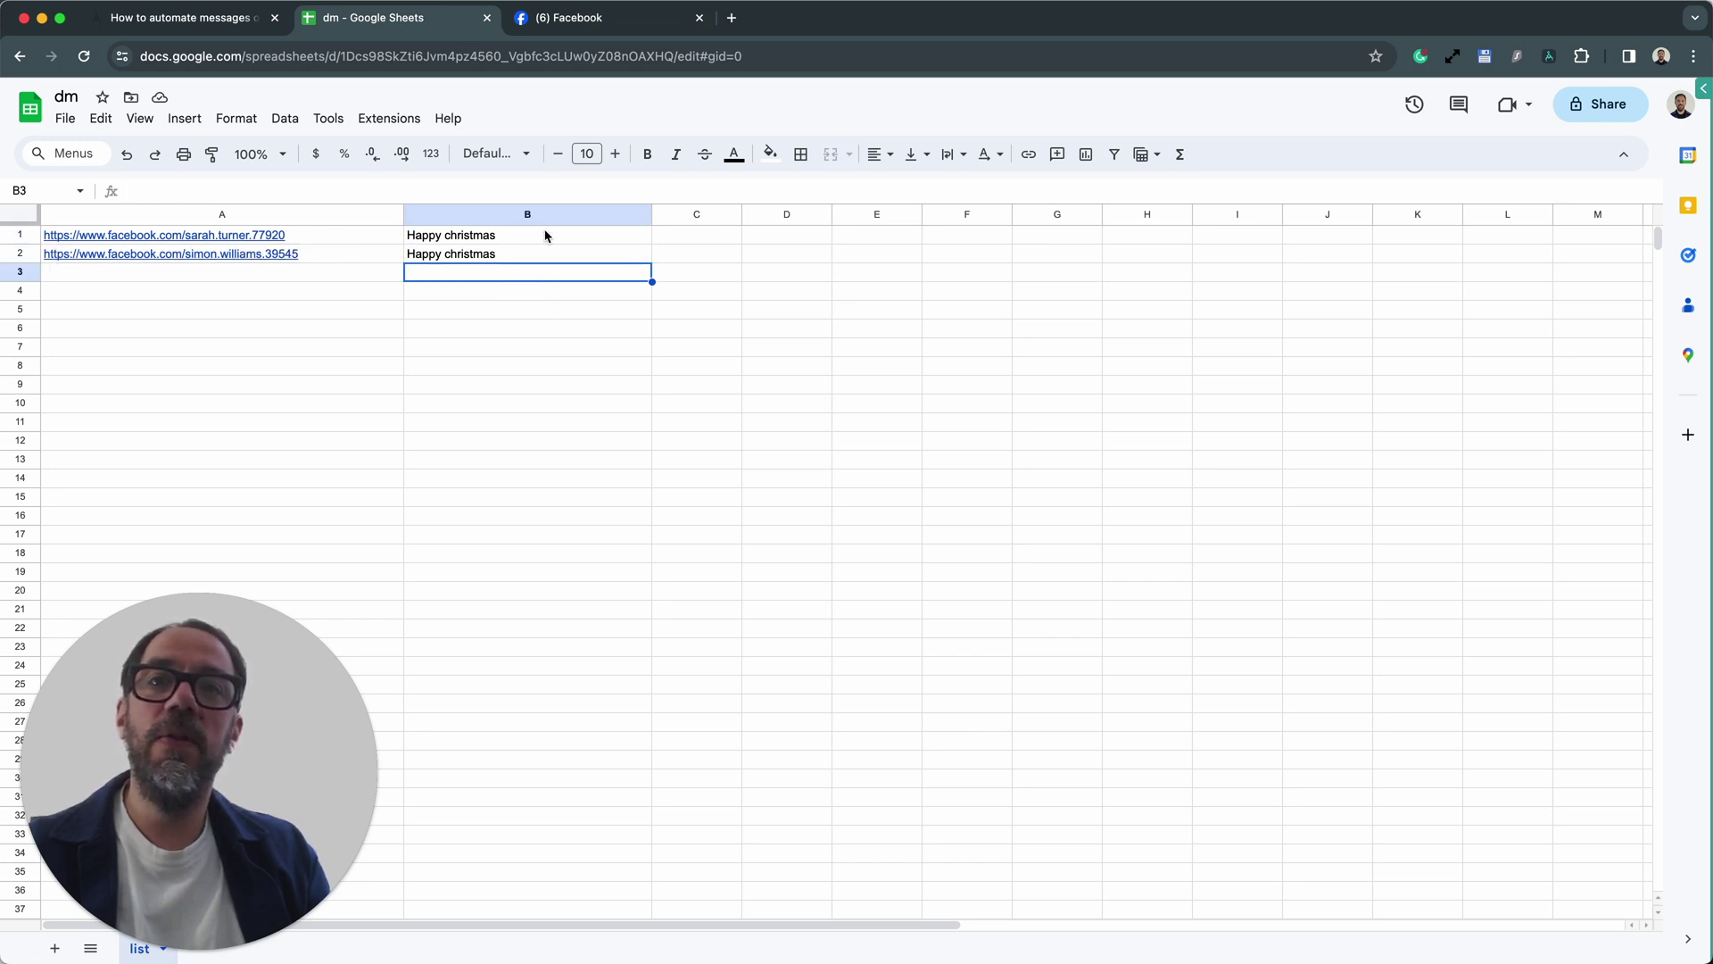
{"action": "left_click", "coordinate": [682, 297]}
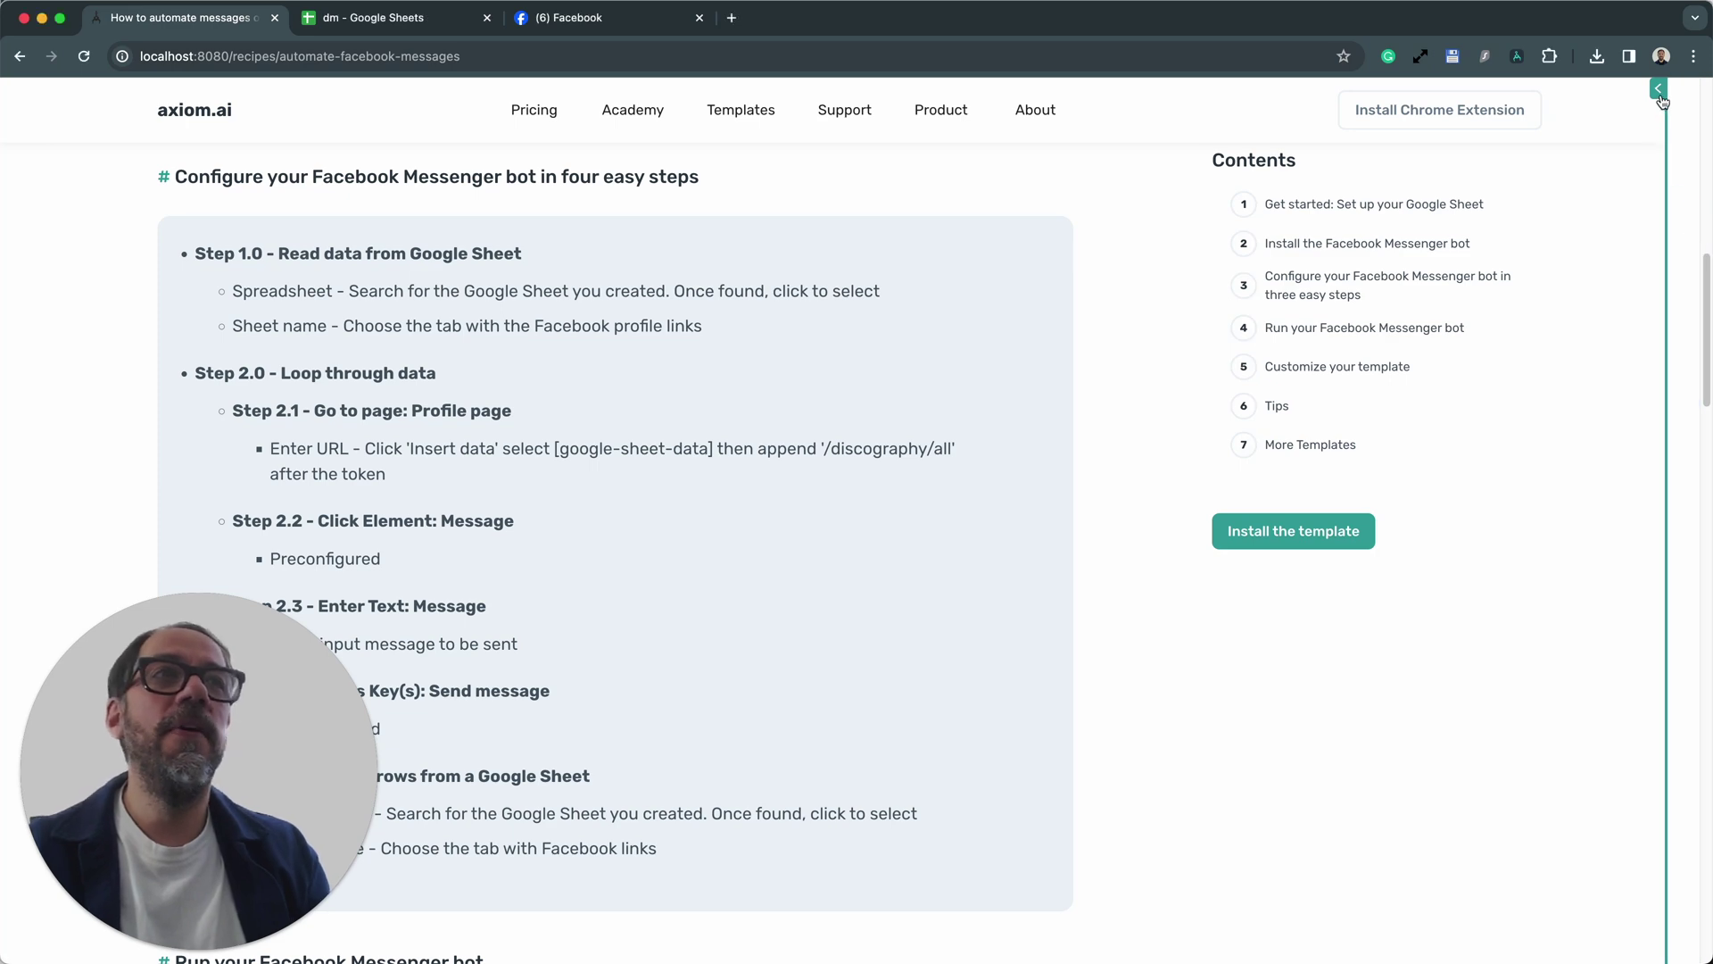
Bring up the axiom.ai builder panel with the 'Facebook Message' template
{"action": "left_click", "coordinate": [1662, 96]}
Point step 1 at the dm spreadsheet, previewing its two profile links and Happy christmas messages
{"action": "scroll", "coordinate": [1024, 489], "scroll_direction": "up", "scroll_amount": 9}
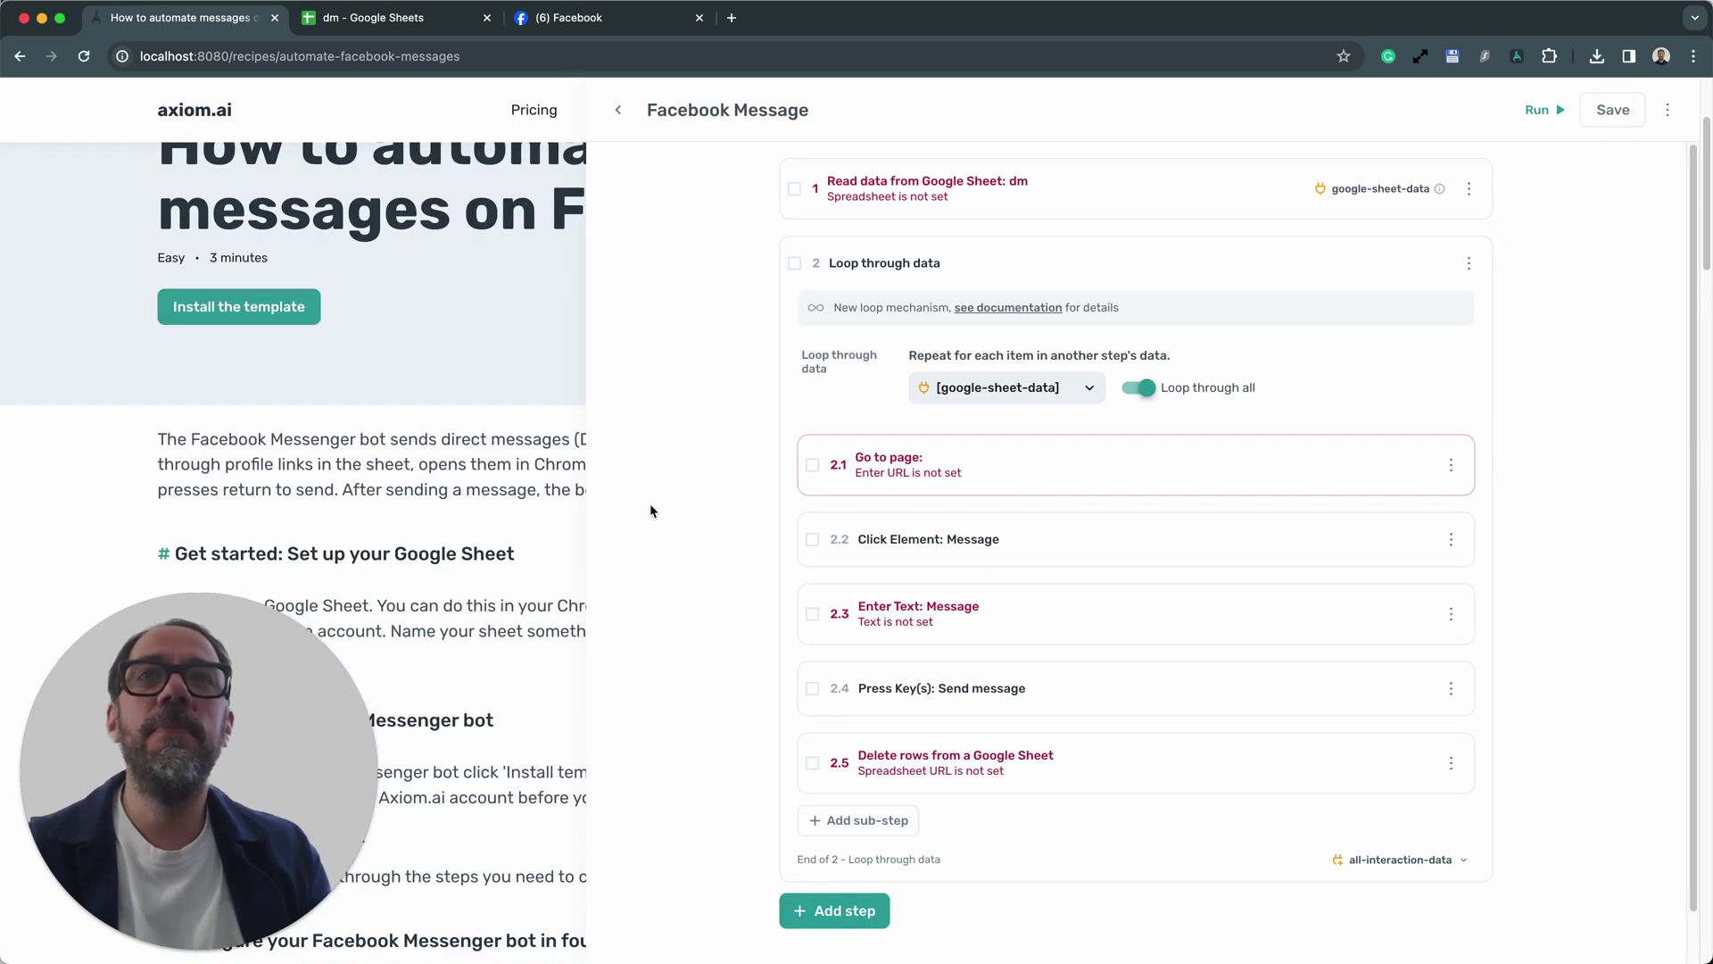
{"action": "scroll", "coordinate": [380, 631], "scroll_direction": "down", "scroll_amount": 10}
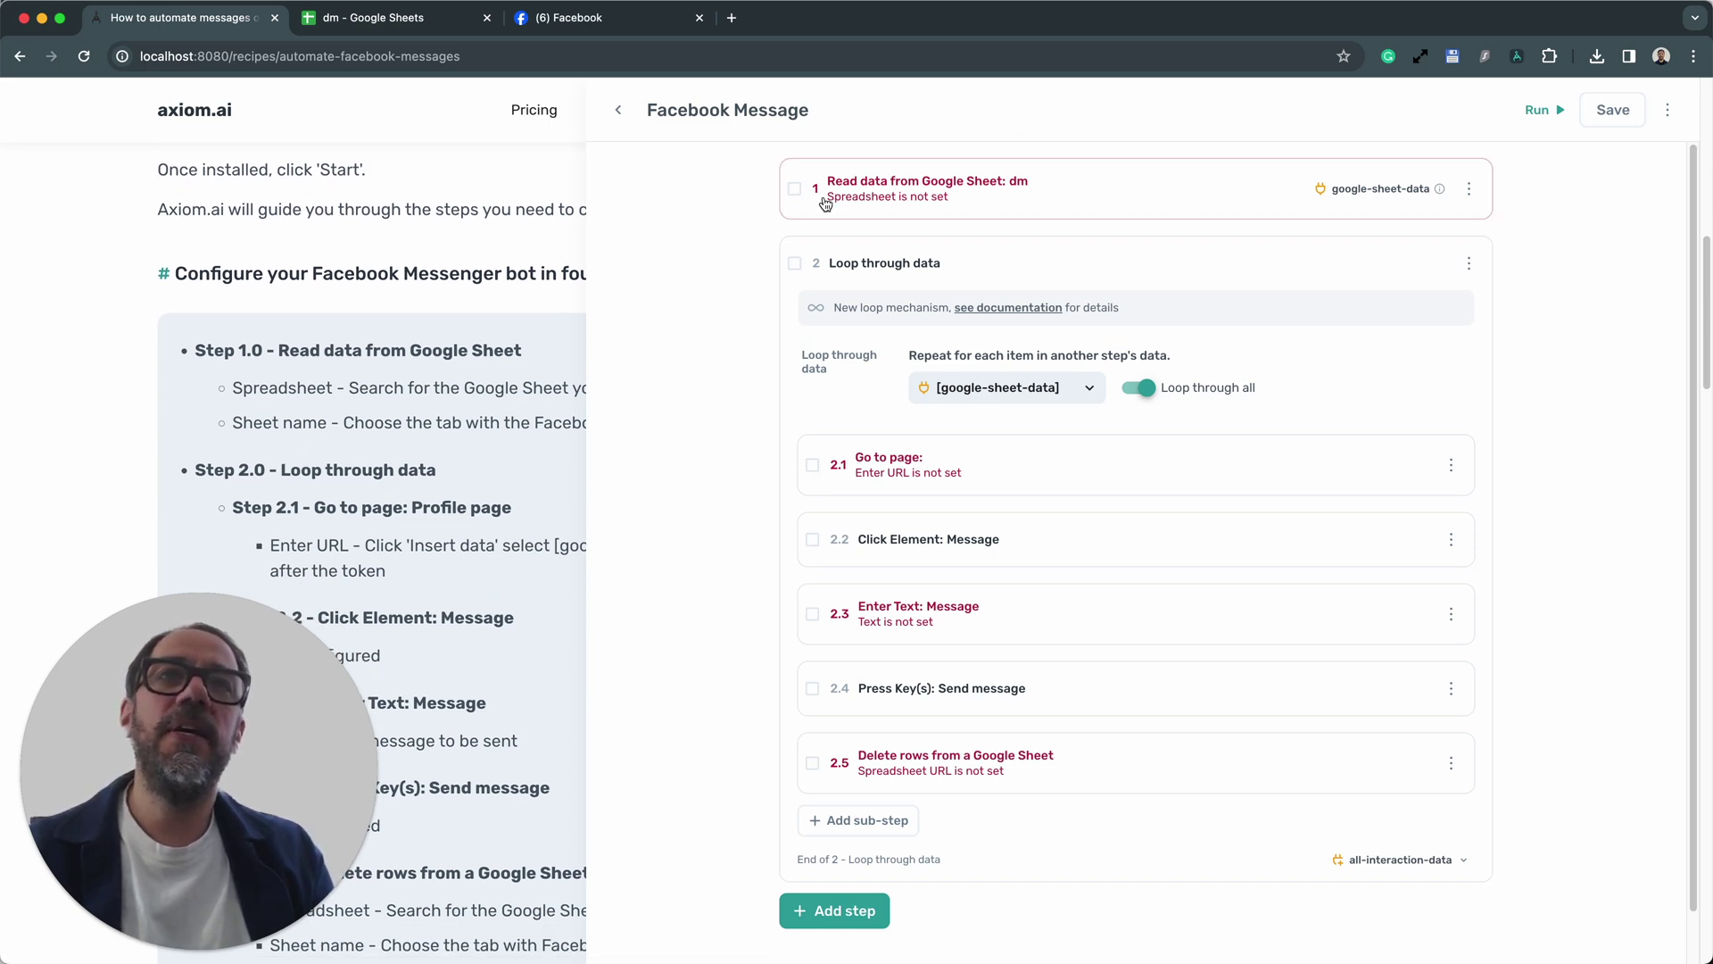
{"action": "left_click", "coordinate": [1089, 188]}
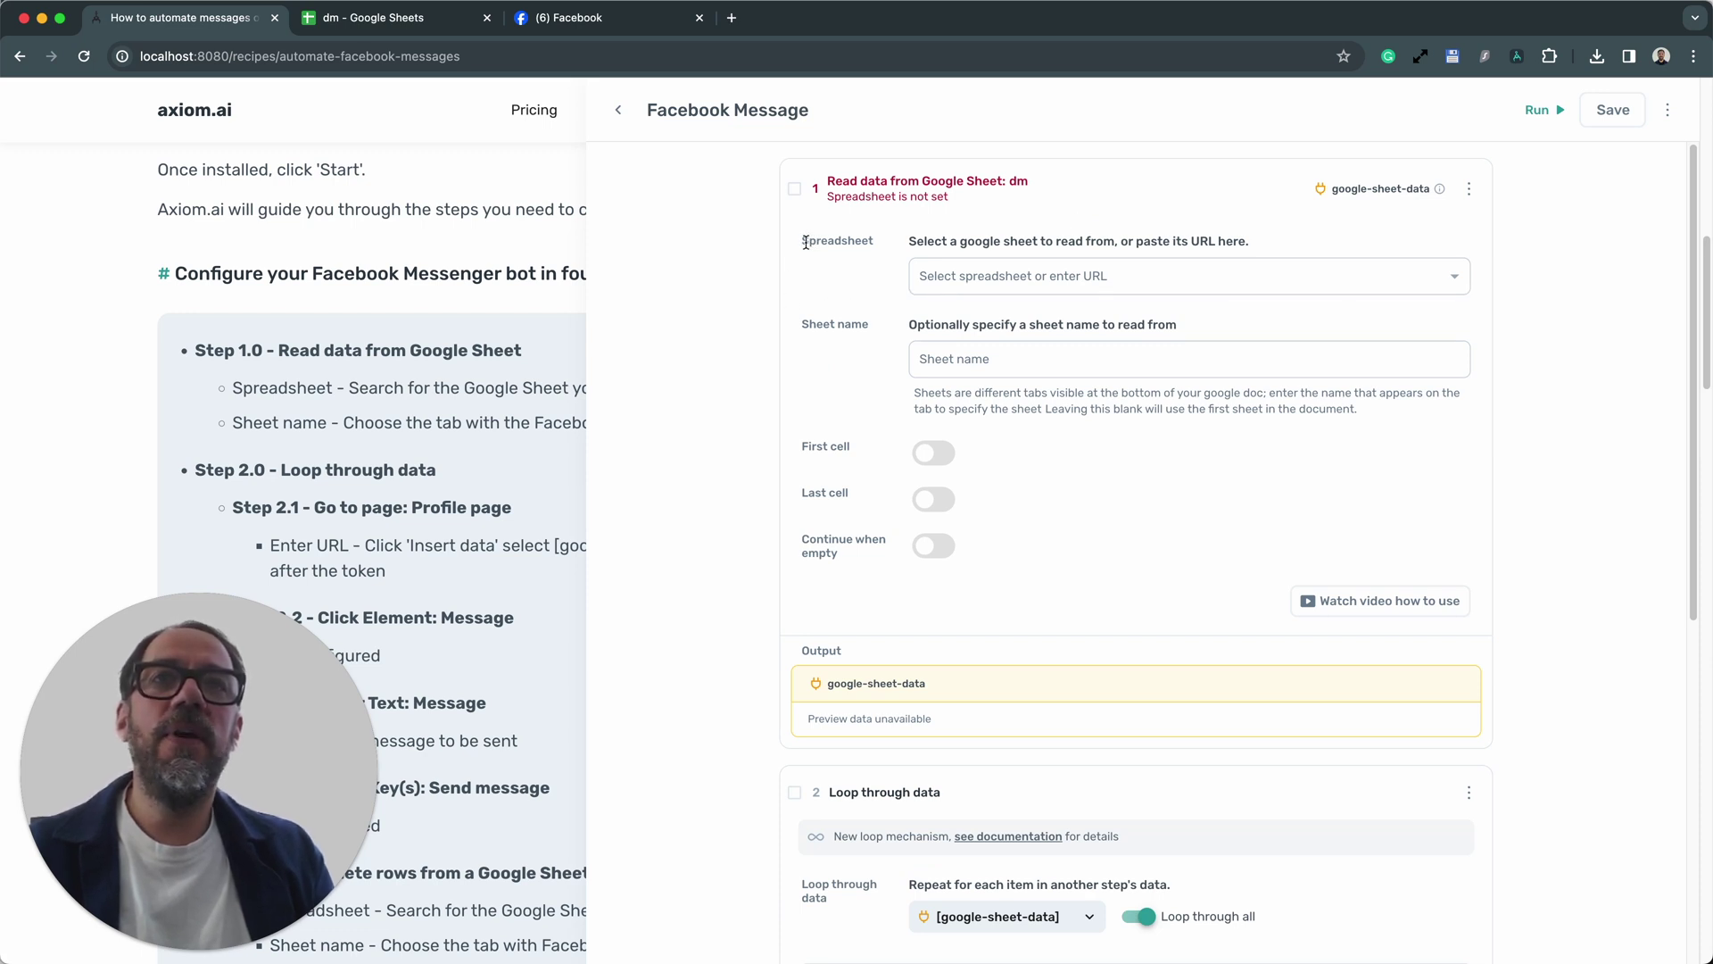
{"action": "left_click", "coordinate": [979, 278]}
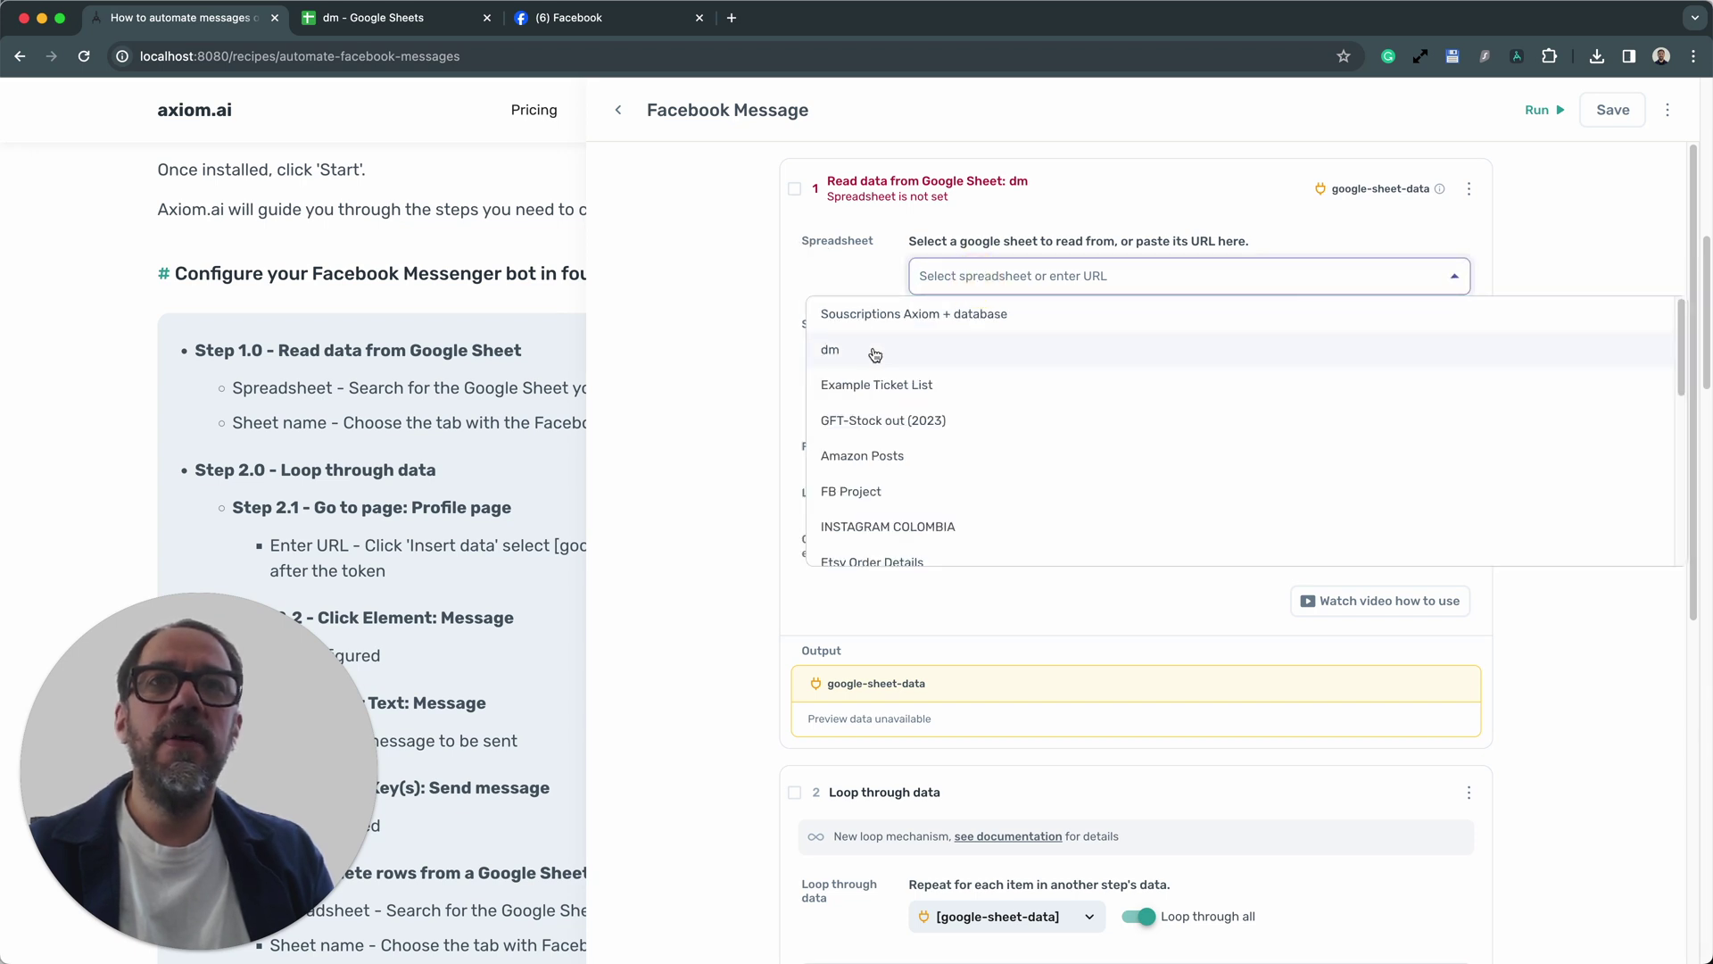
{"action": "left_click", "coordinate": [873, 351]}
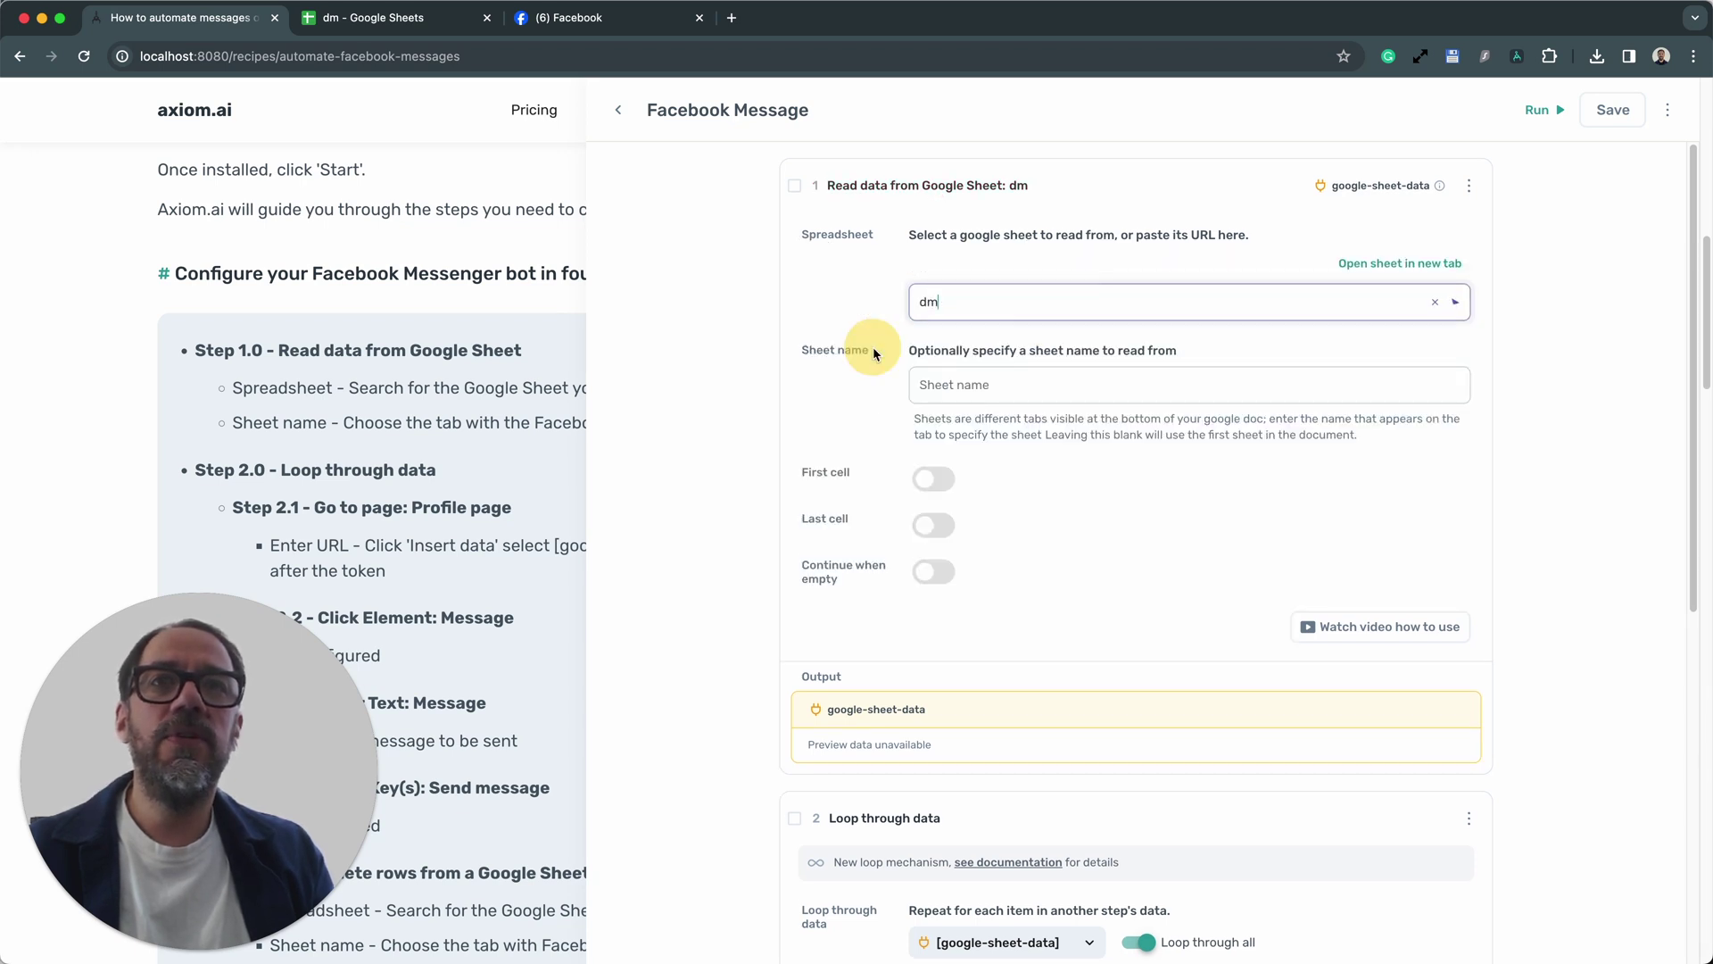
{"action": "left_click", "coordinate": [815, 272]}
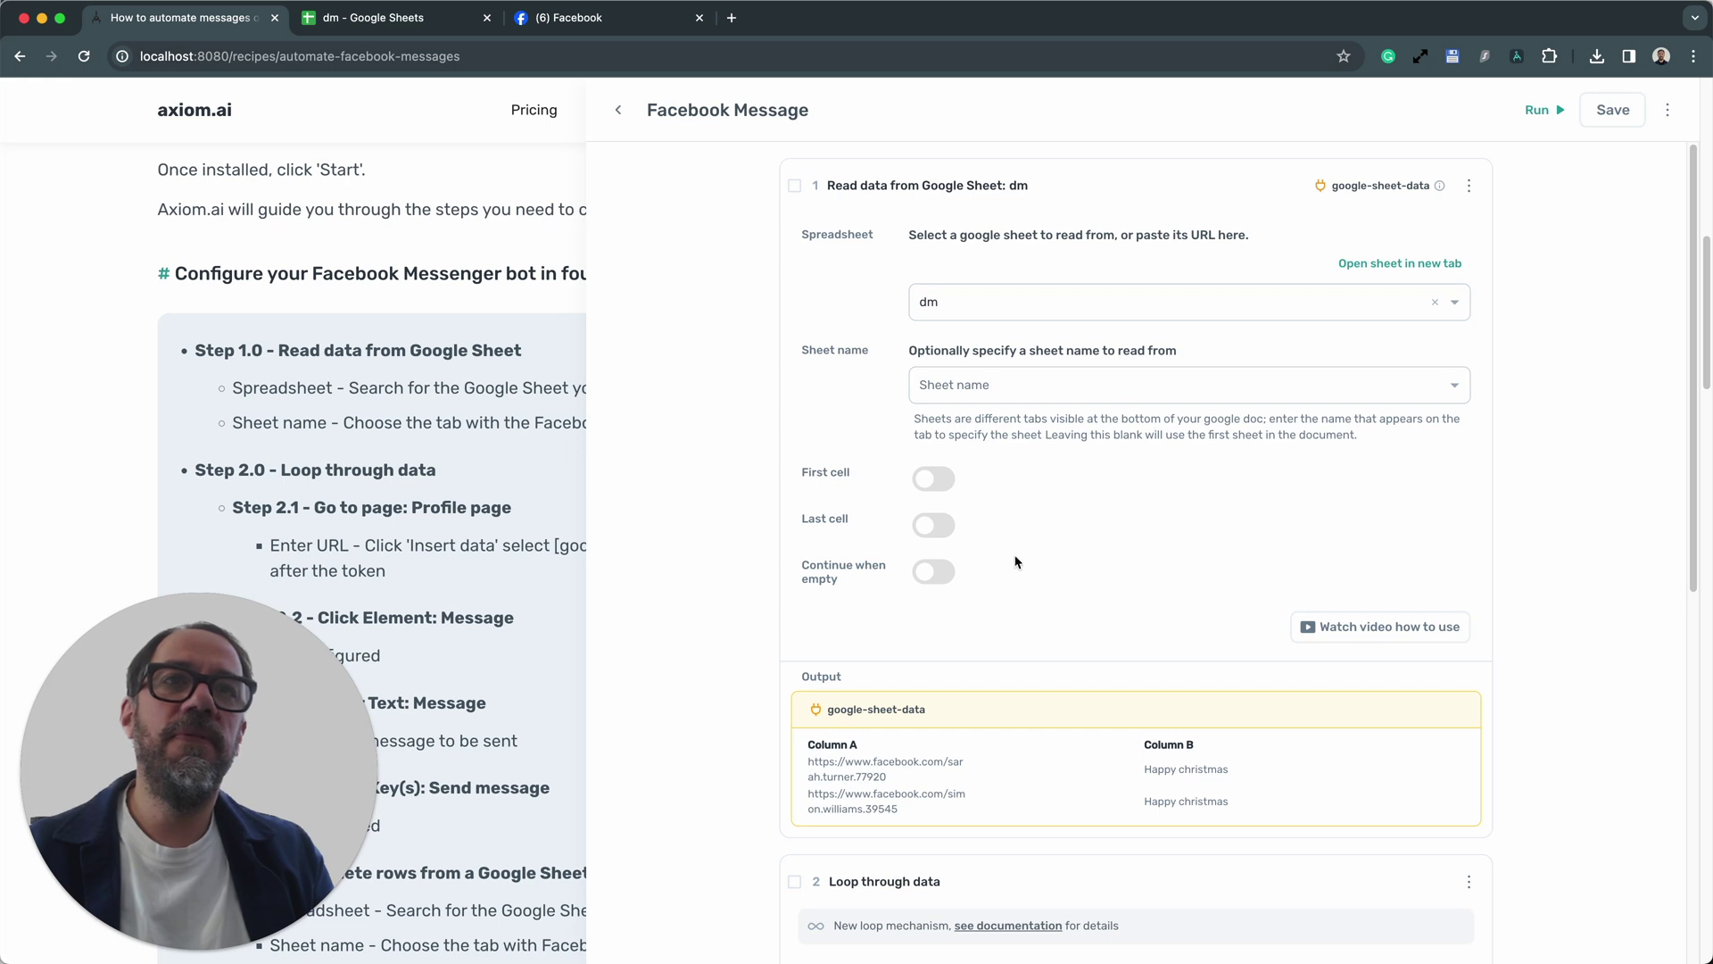
{"action": "scroll", "coordinate": [1007, 591], "scroll_direction": "down", "scroll_amount": 5}
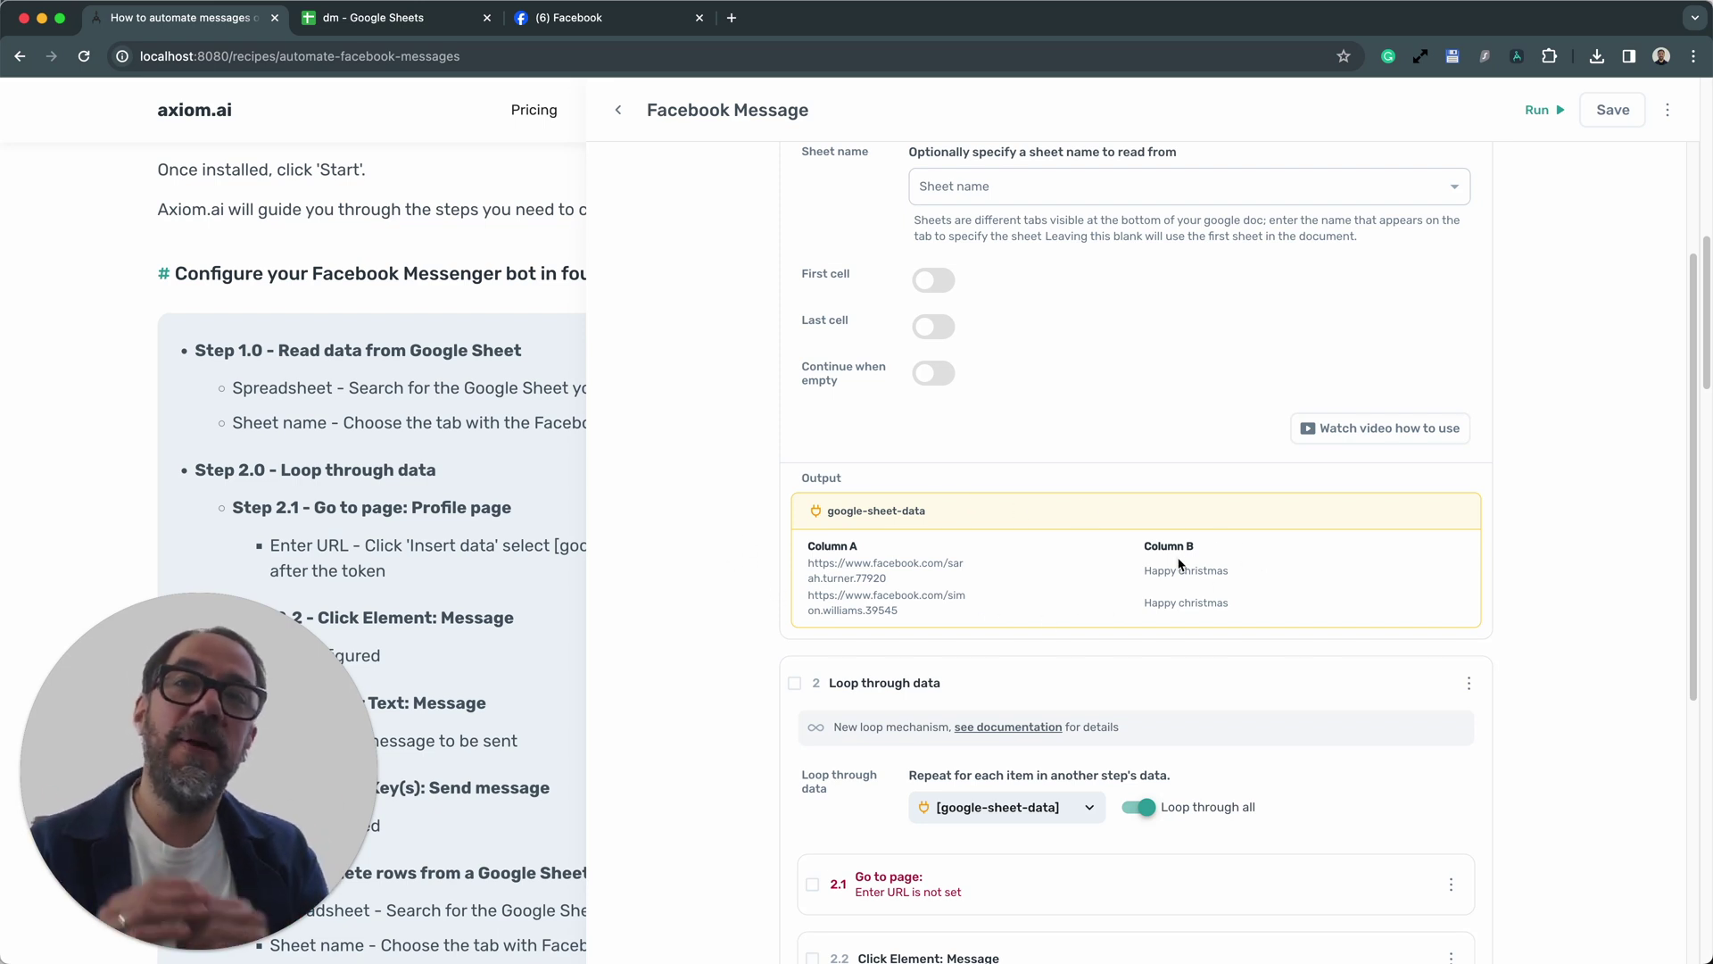
{"action": "scroll", "coordinate": [1134, 607], "scroll_direction": "up", "scroll_amount": 3}
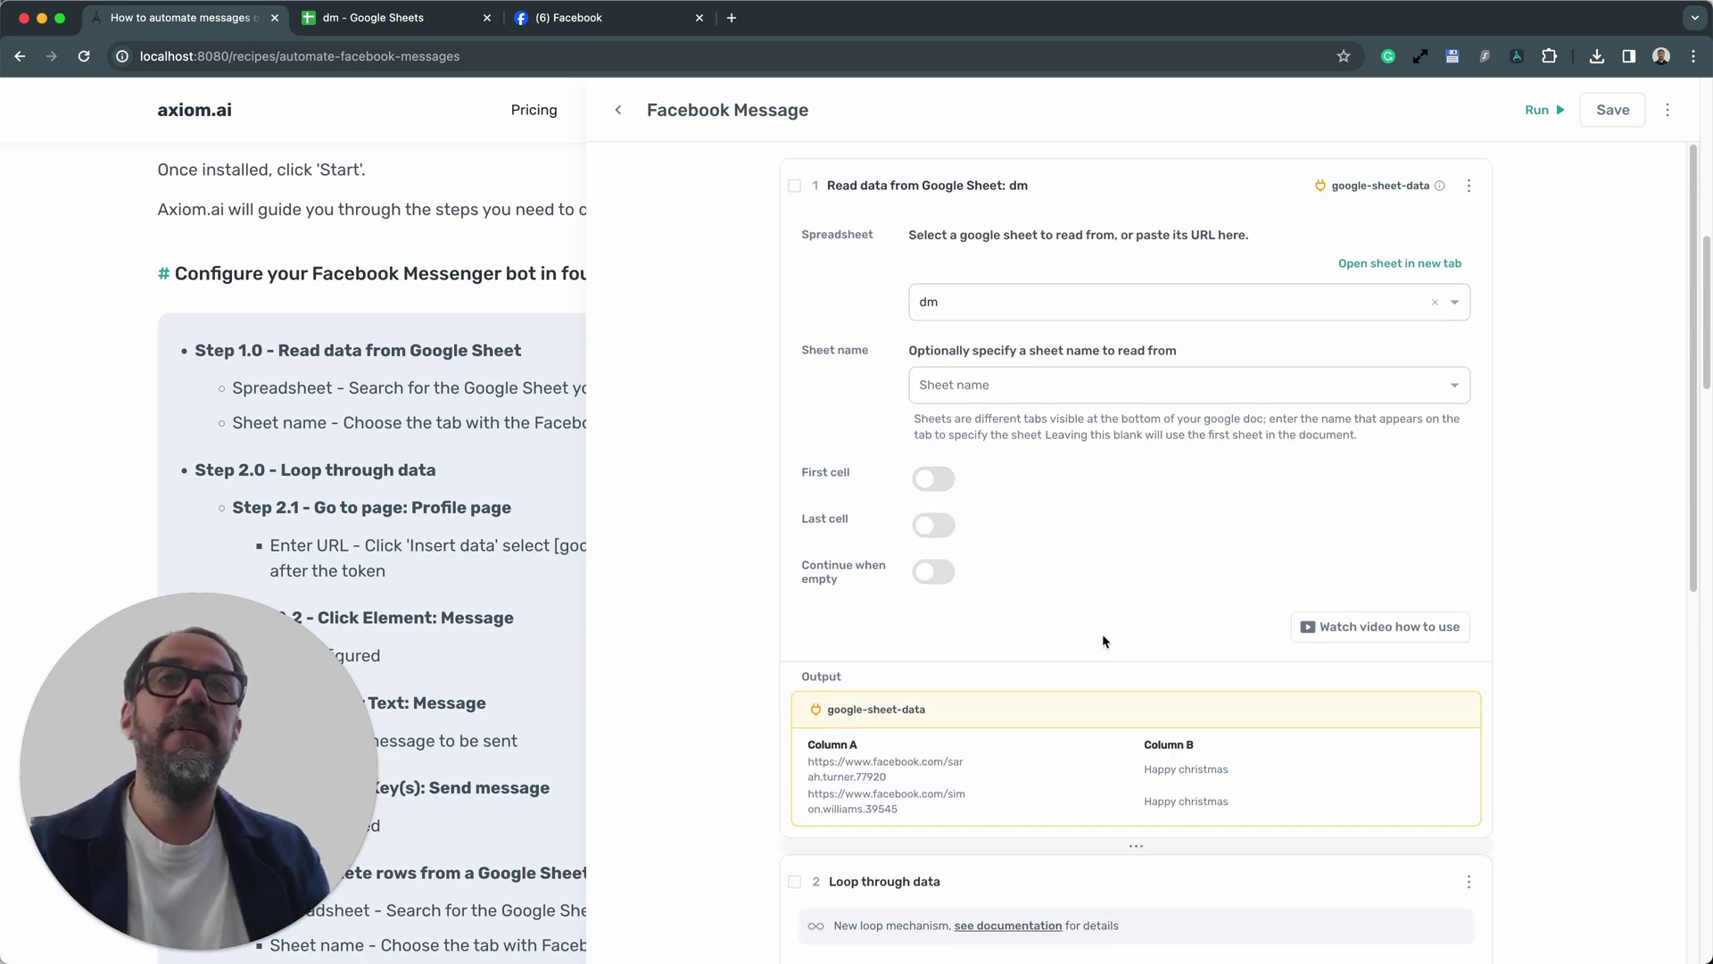
{"action": "left_click", "coordinate": [1109, 191]}
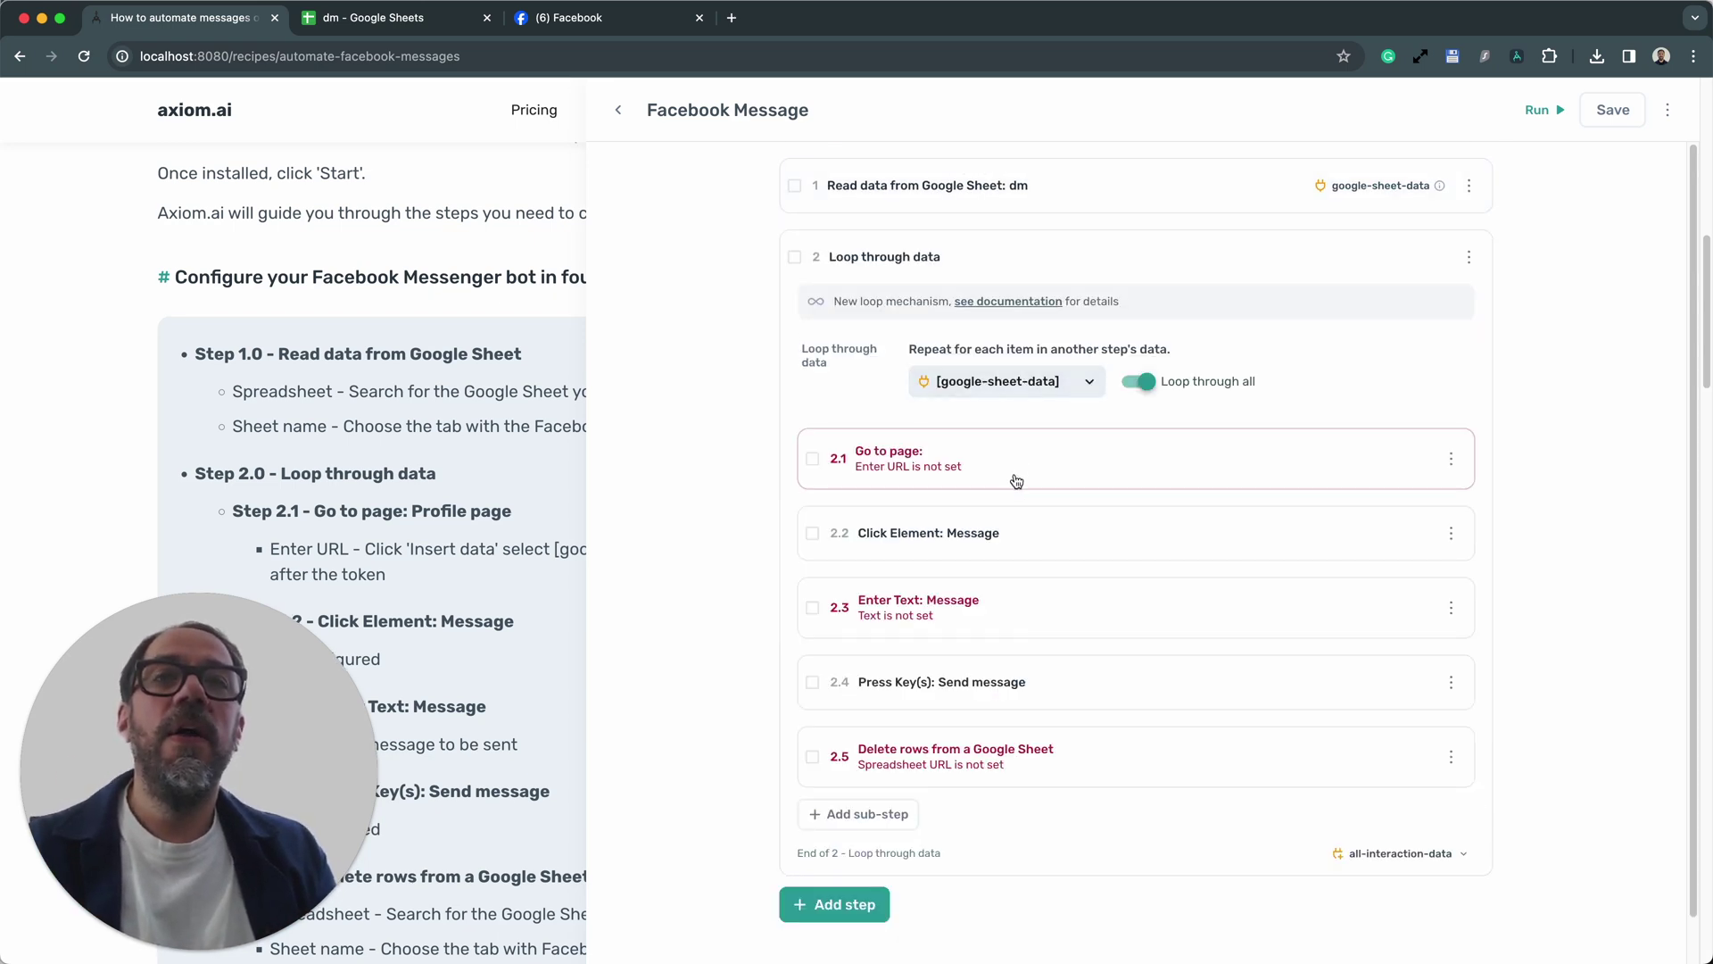
Make step 2.1 Go to page use Column A of the google-sheet-data as its URL
{"action": "scroll", "coordinate": [1014, 478], "scroll_direction": "down", "scroll_amount": 1}
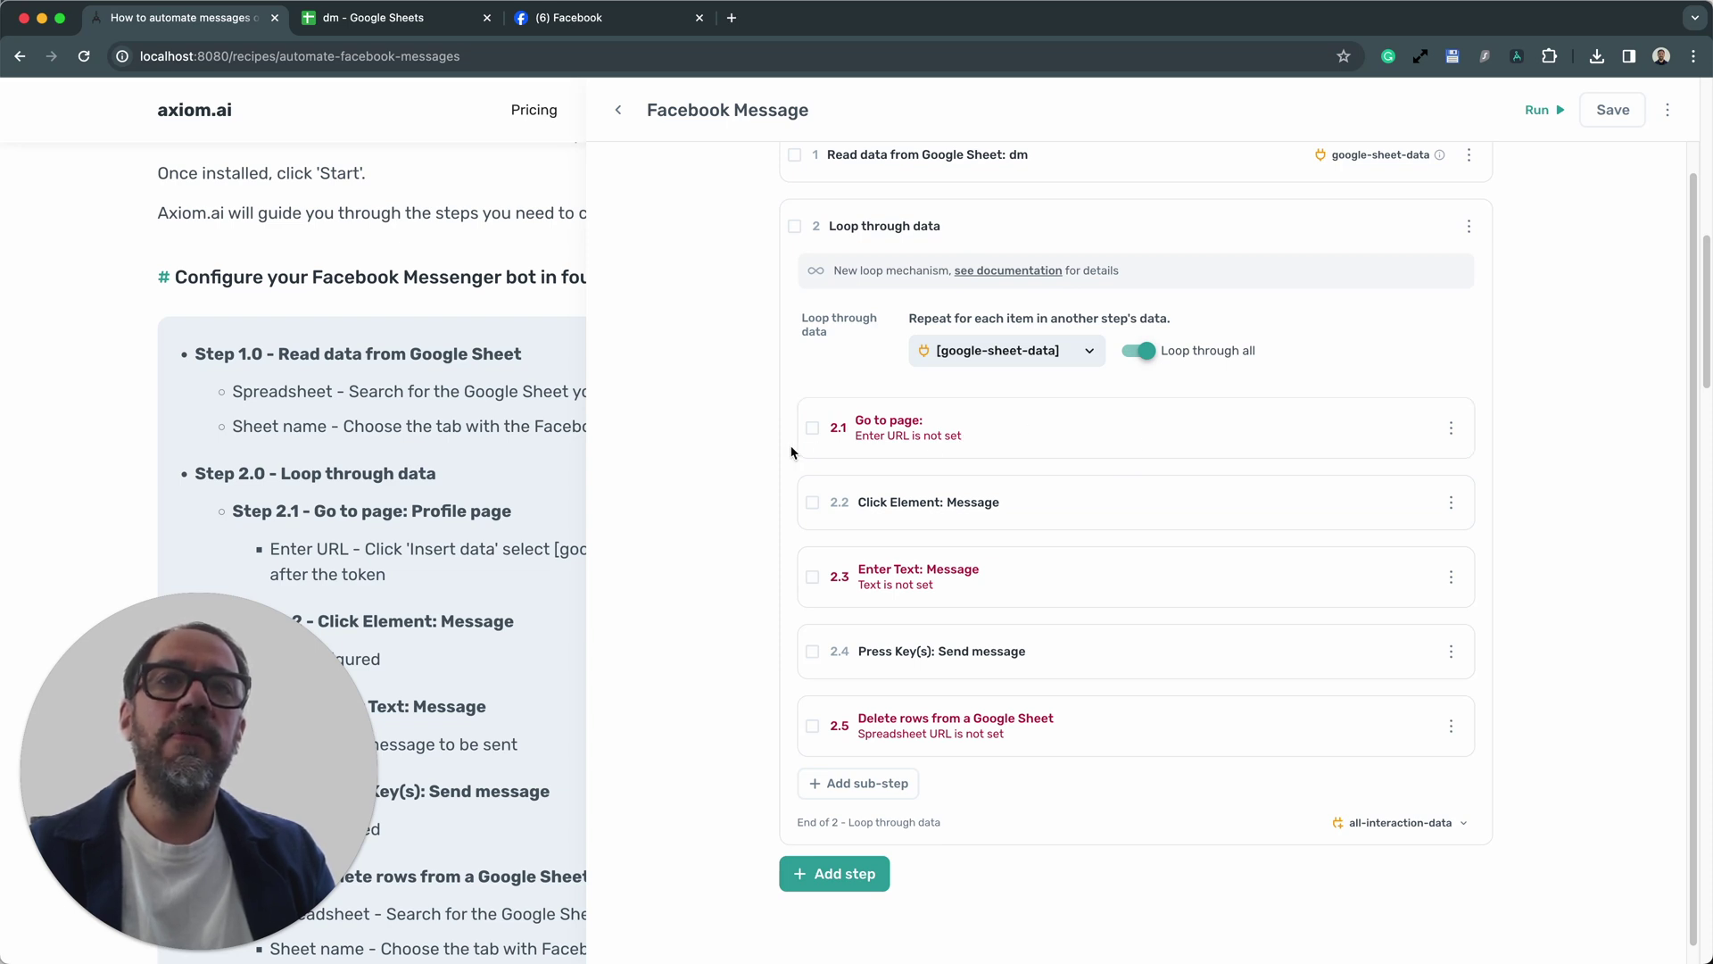
{"action": "left_click", "coordinate": [1075, 418]}
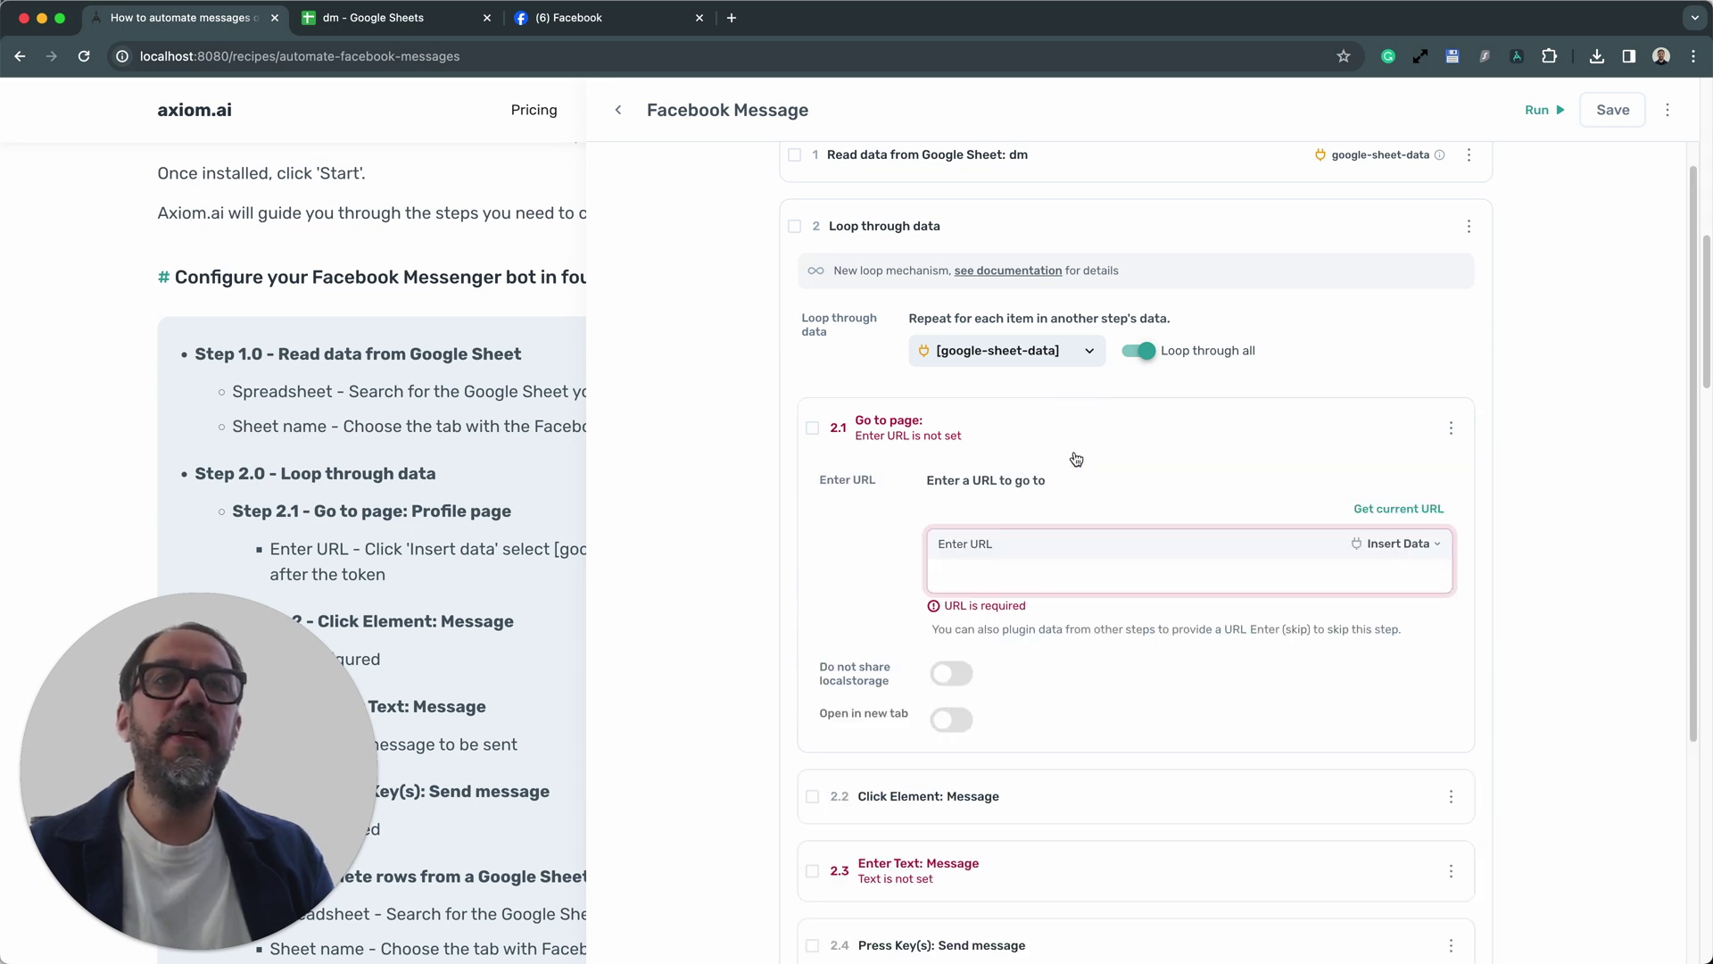
{"action": "scroll", "coordinate": [1077, 459], "scroll_direction": "down", "scroll_amount": 2}
{"action": "left_click", "coordinate": [1073, 434]}
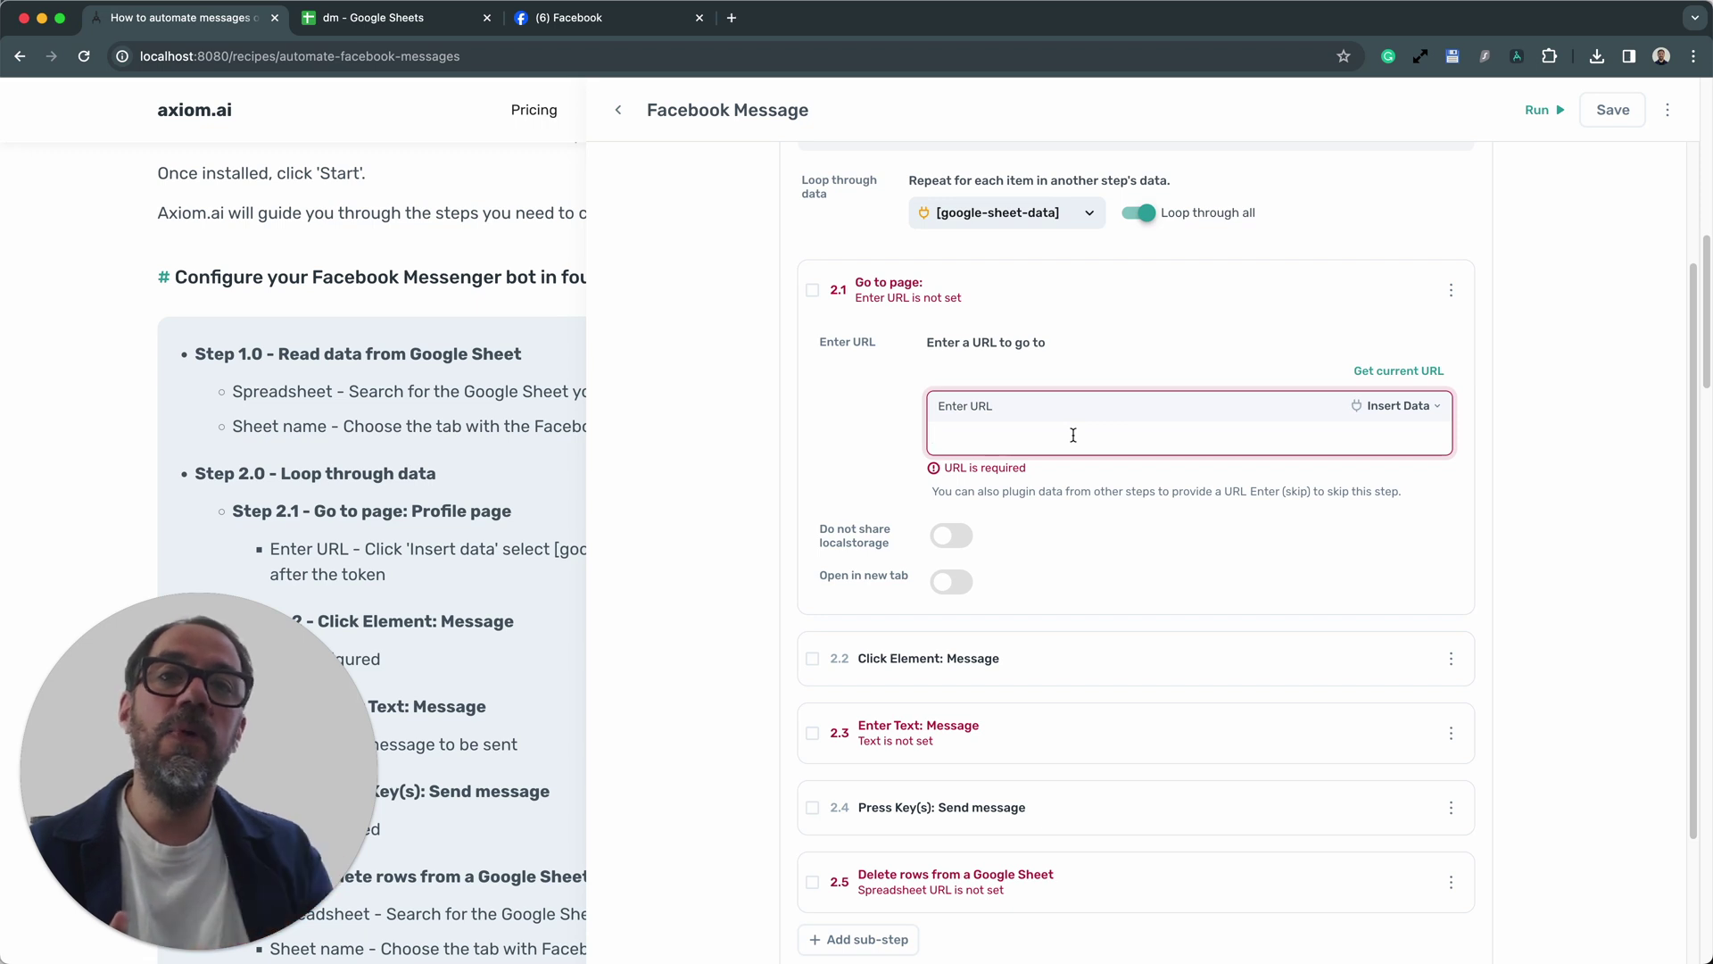
{"action": "left_click", "coordinate": [1370, 407]}
{"action": "left_click", "coordinate": [1222, 441]}
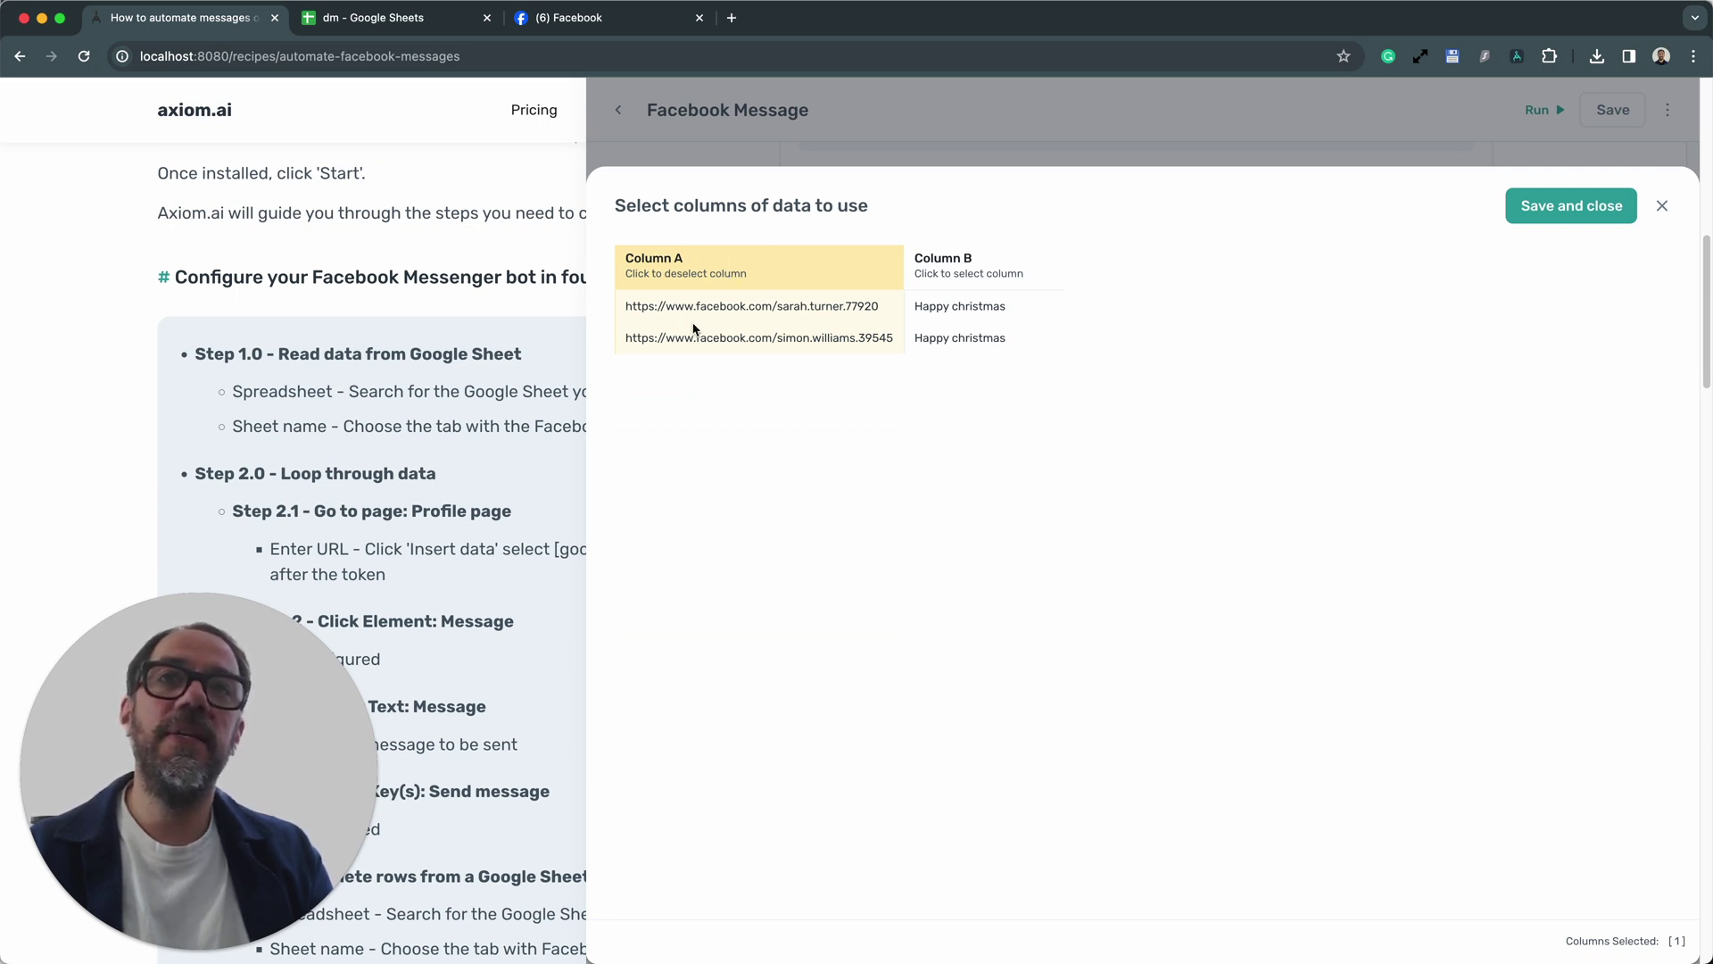
{"action": "left_click_drag", "start_coordinate": [632, 306], "coordinate": [886, 309]}
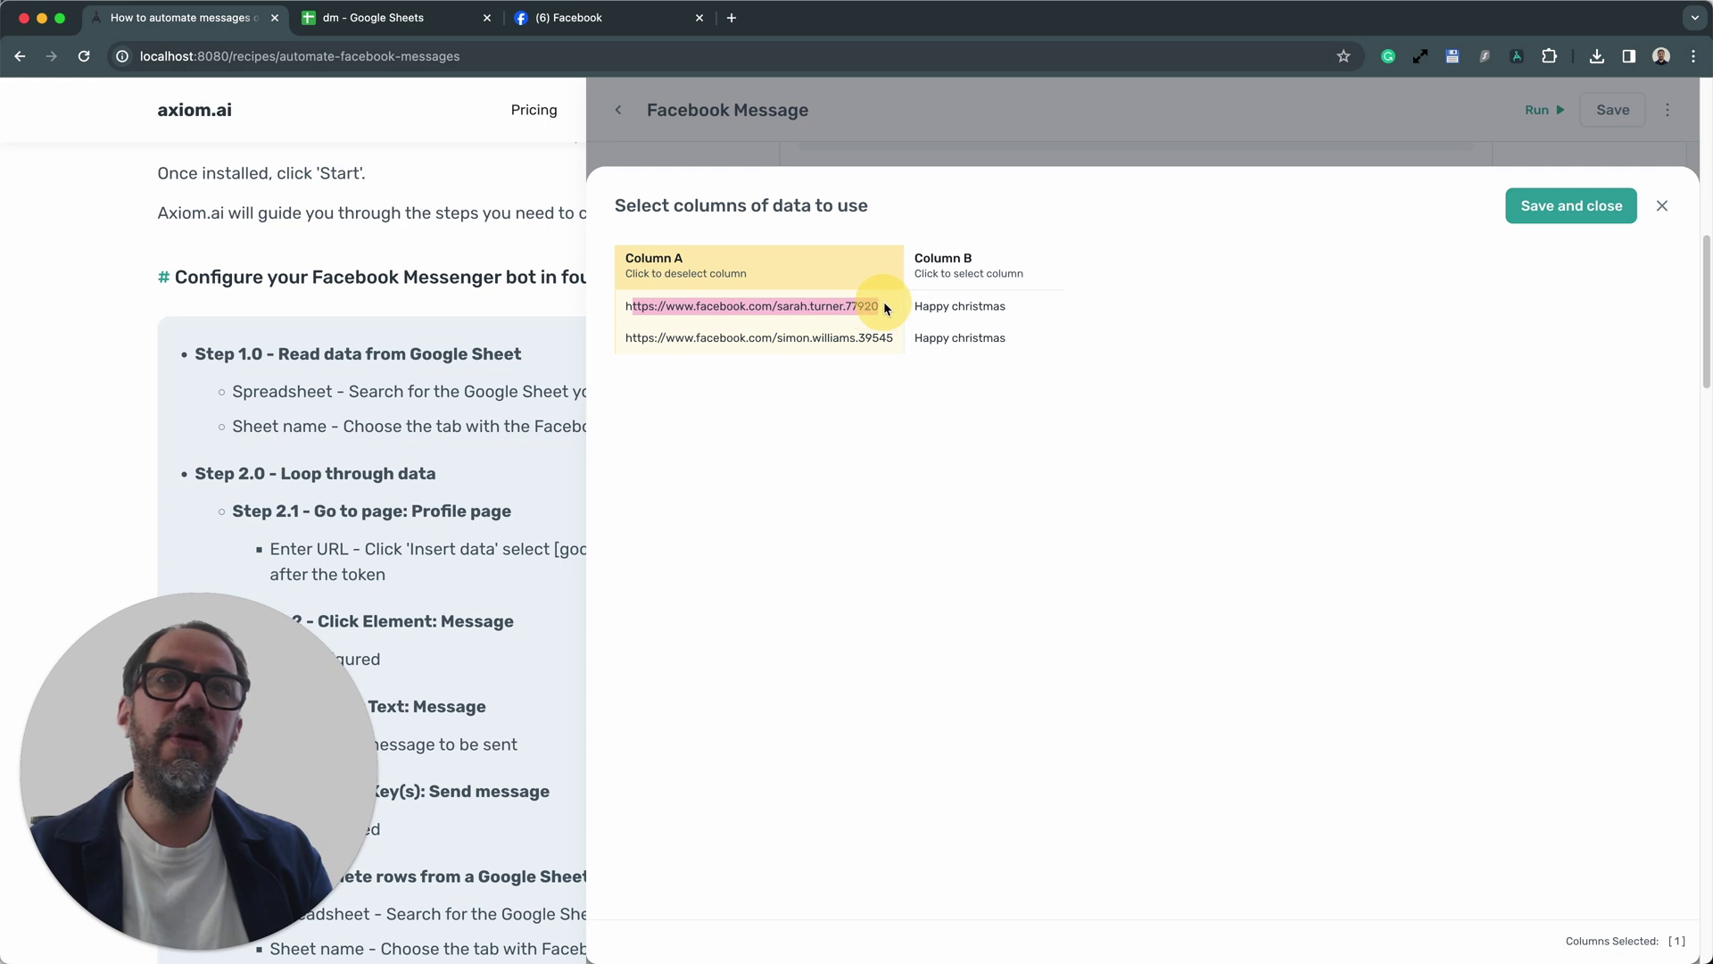
{"action": "left_click", "coordinate": [1564, 216]}
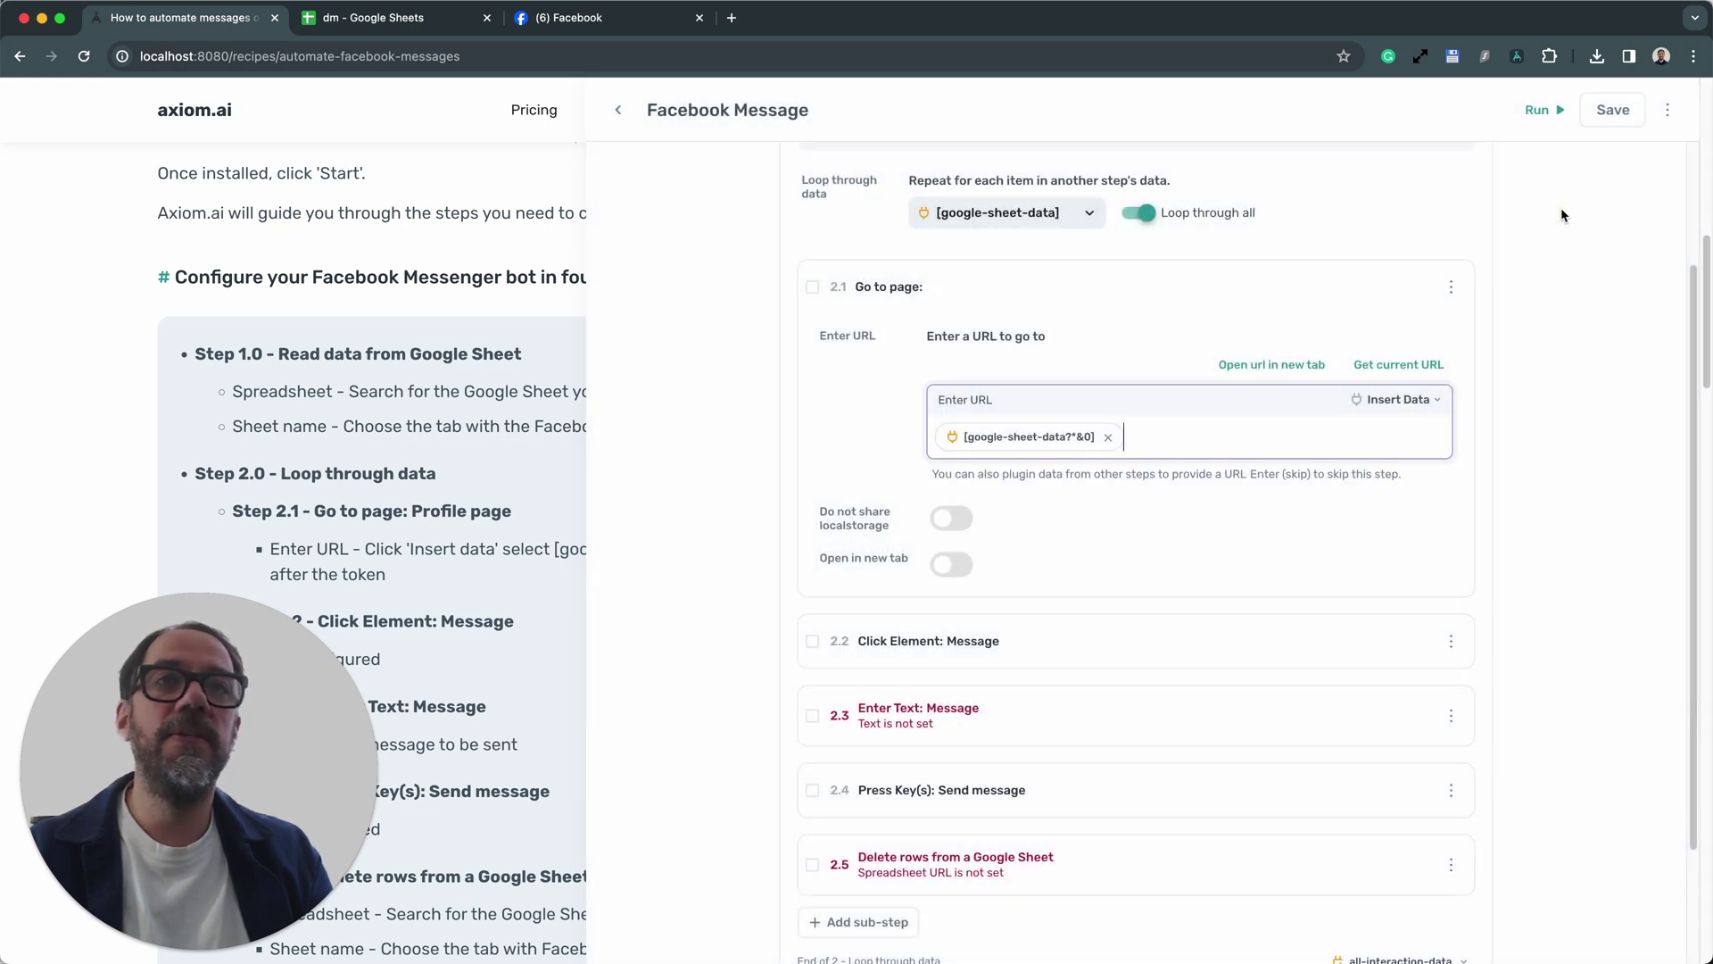
{"action": "left_click", "coordinate": [1172, 284]}
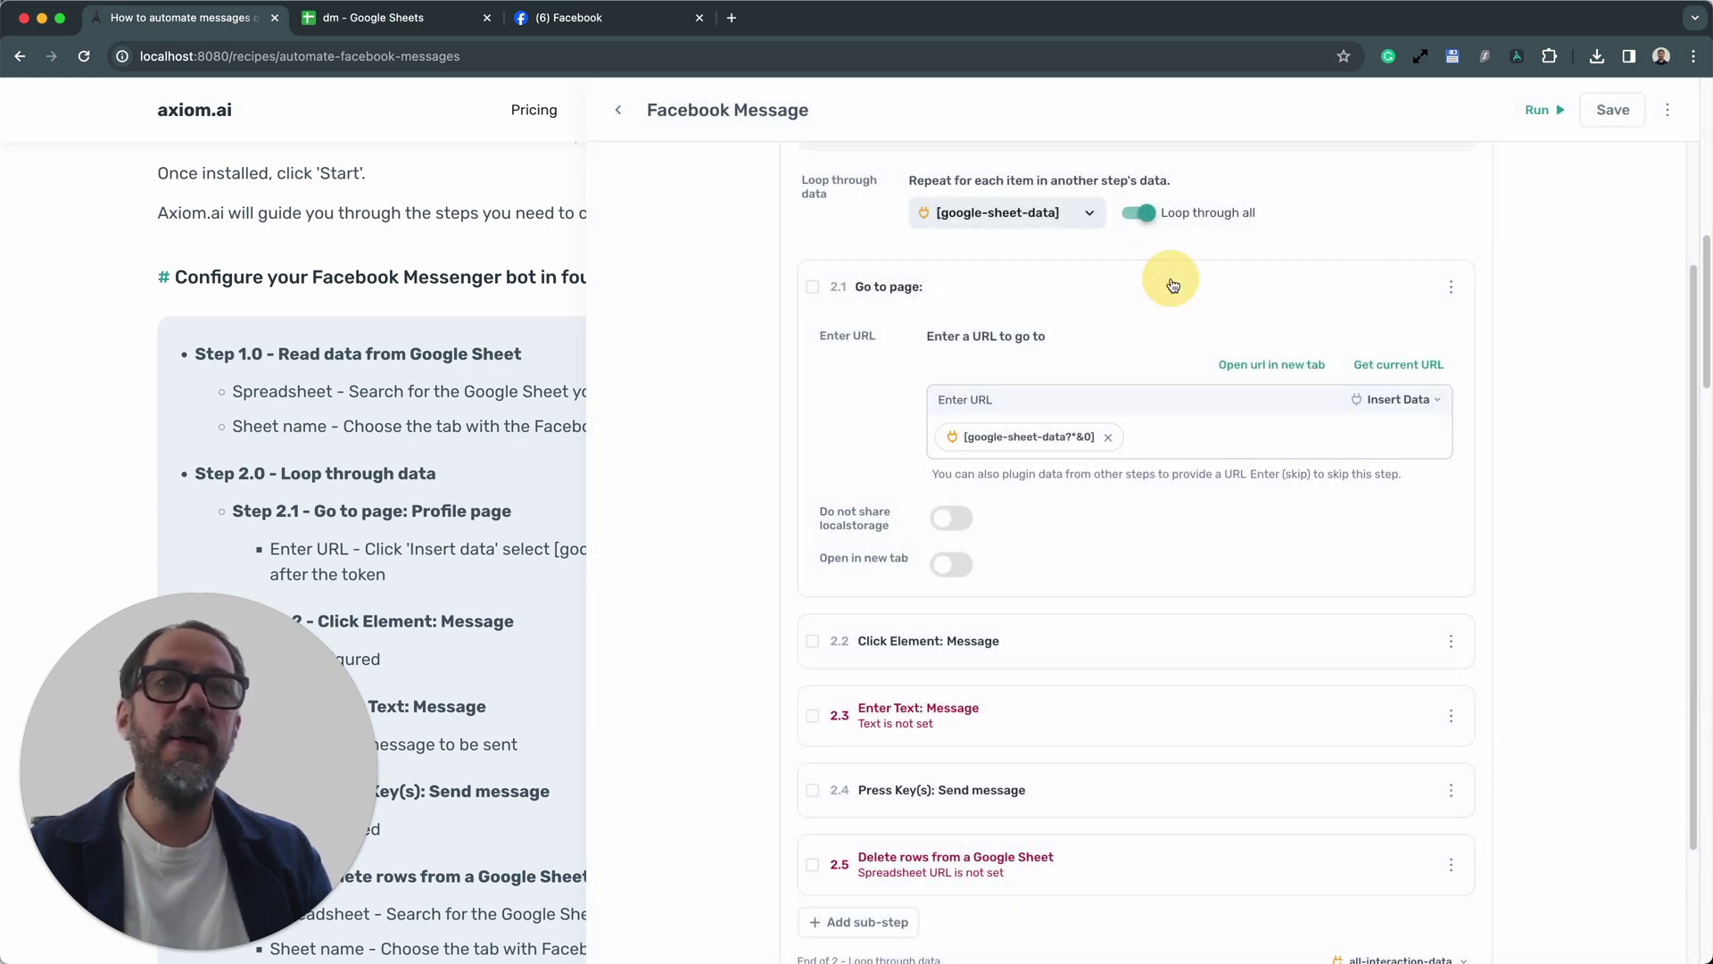
{"action": "left_click", "coordinate": [1173, 285]}
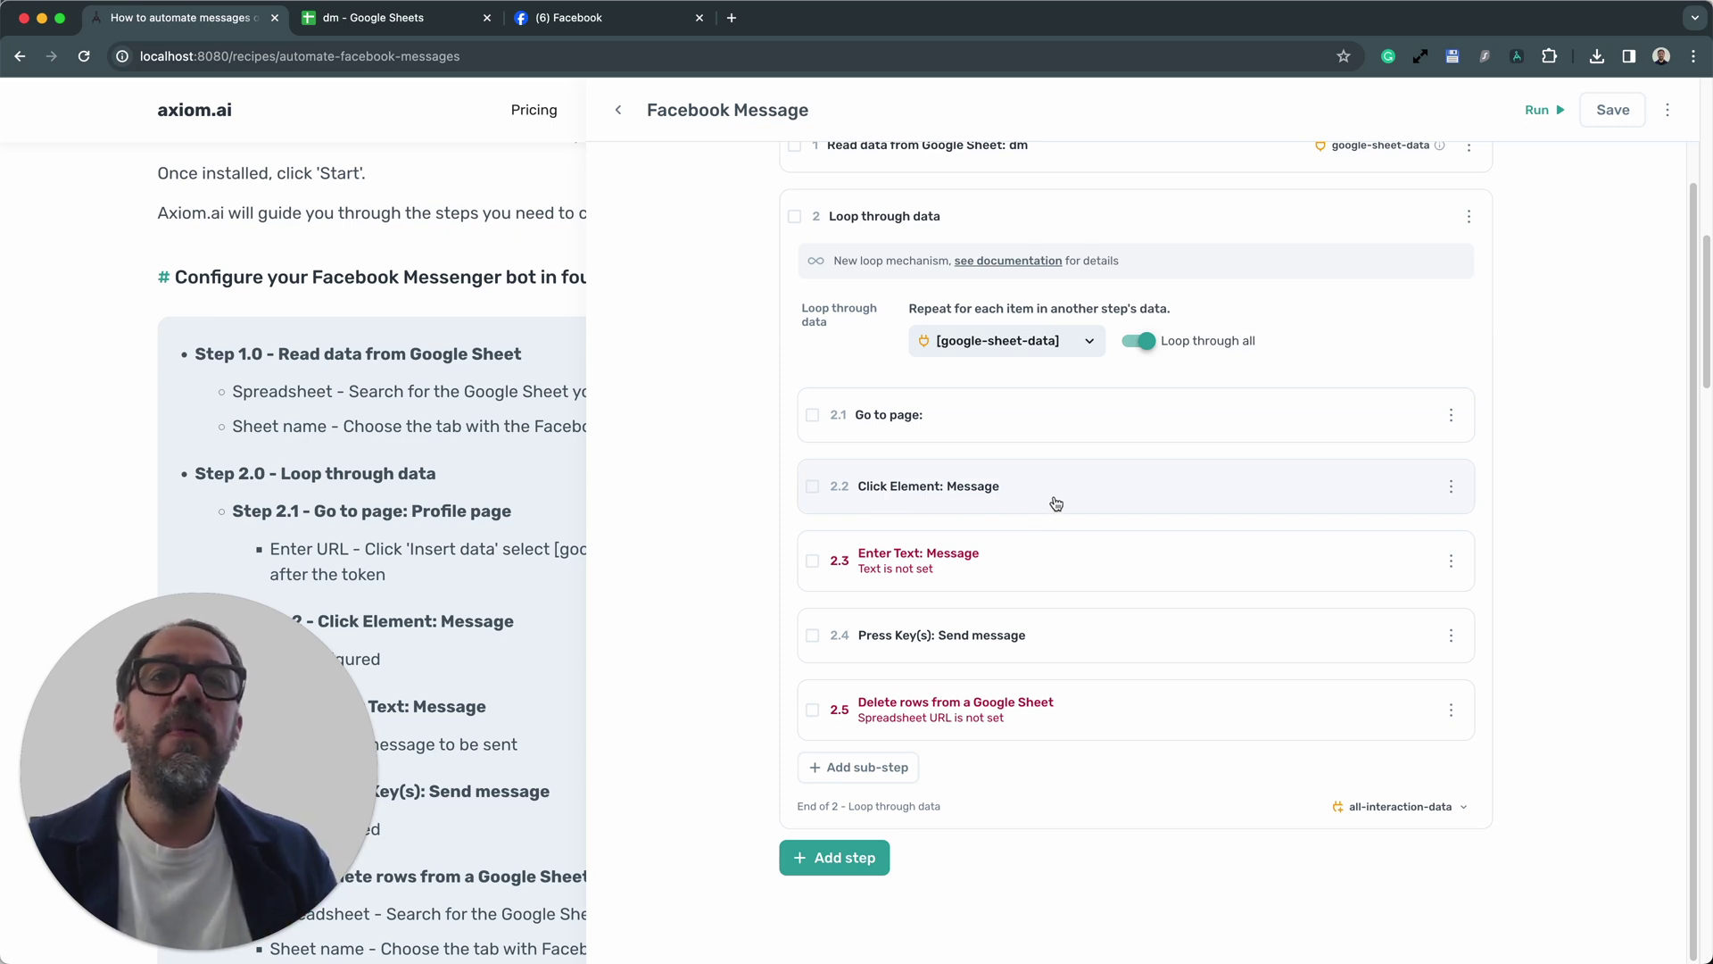
{"action": "left_click", "coordinate": [1062, 572]}
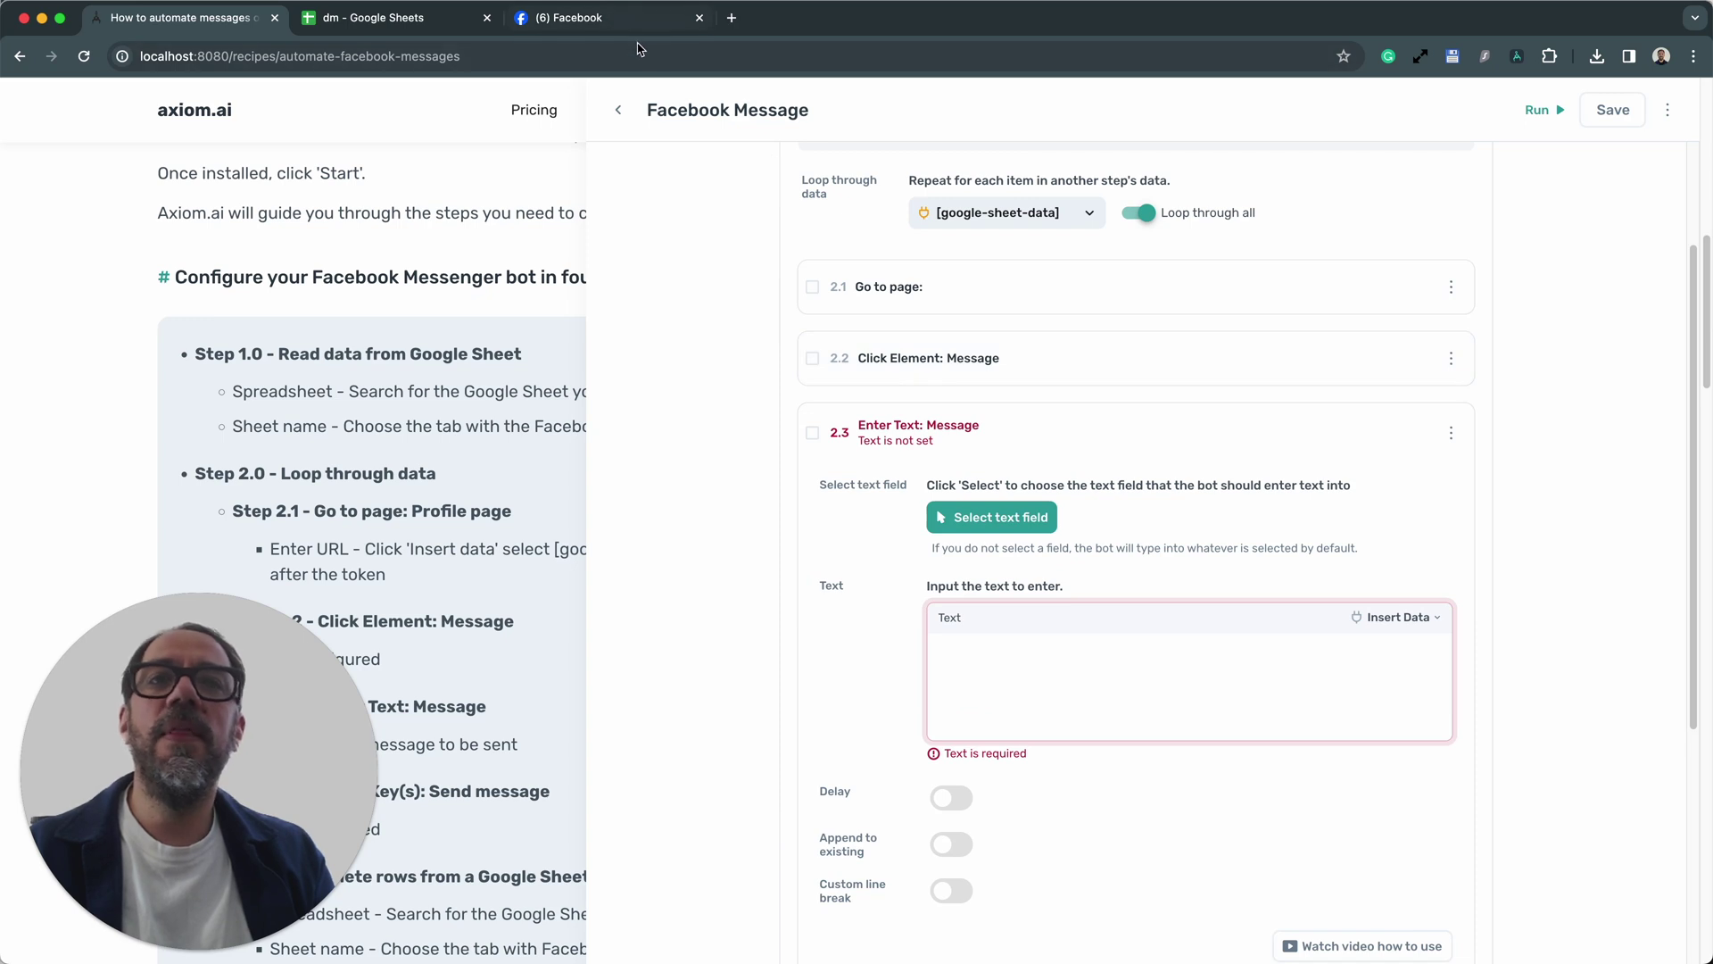
Reopen the bot editor from the Facebook tab and expand the Enter Text: Message step
{"action": "left_click", "coordinate": [578, 18]}
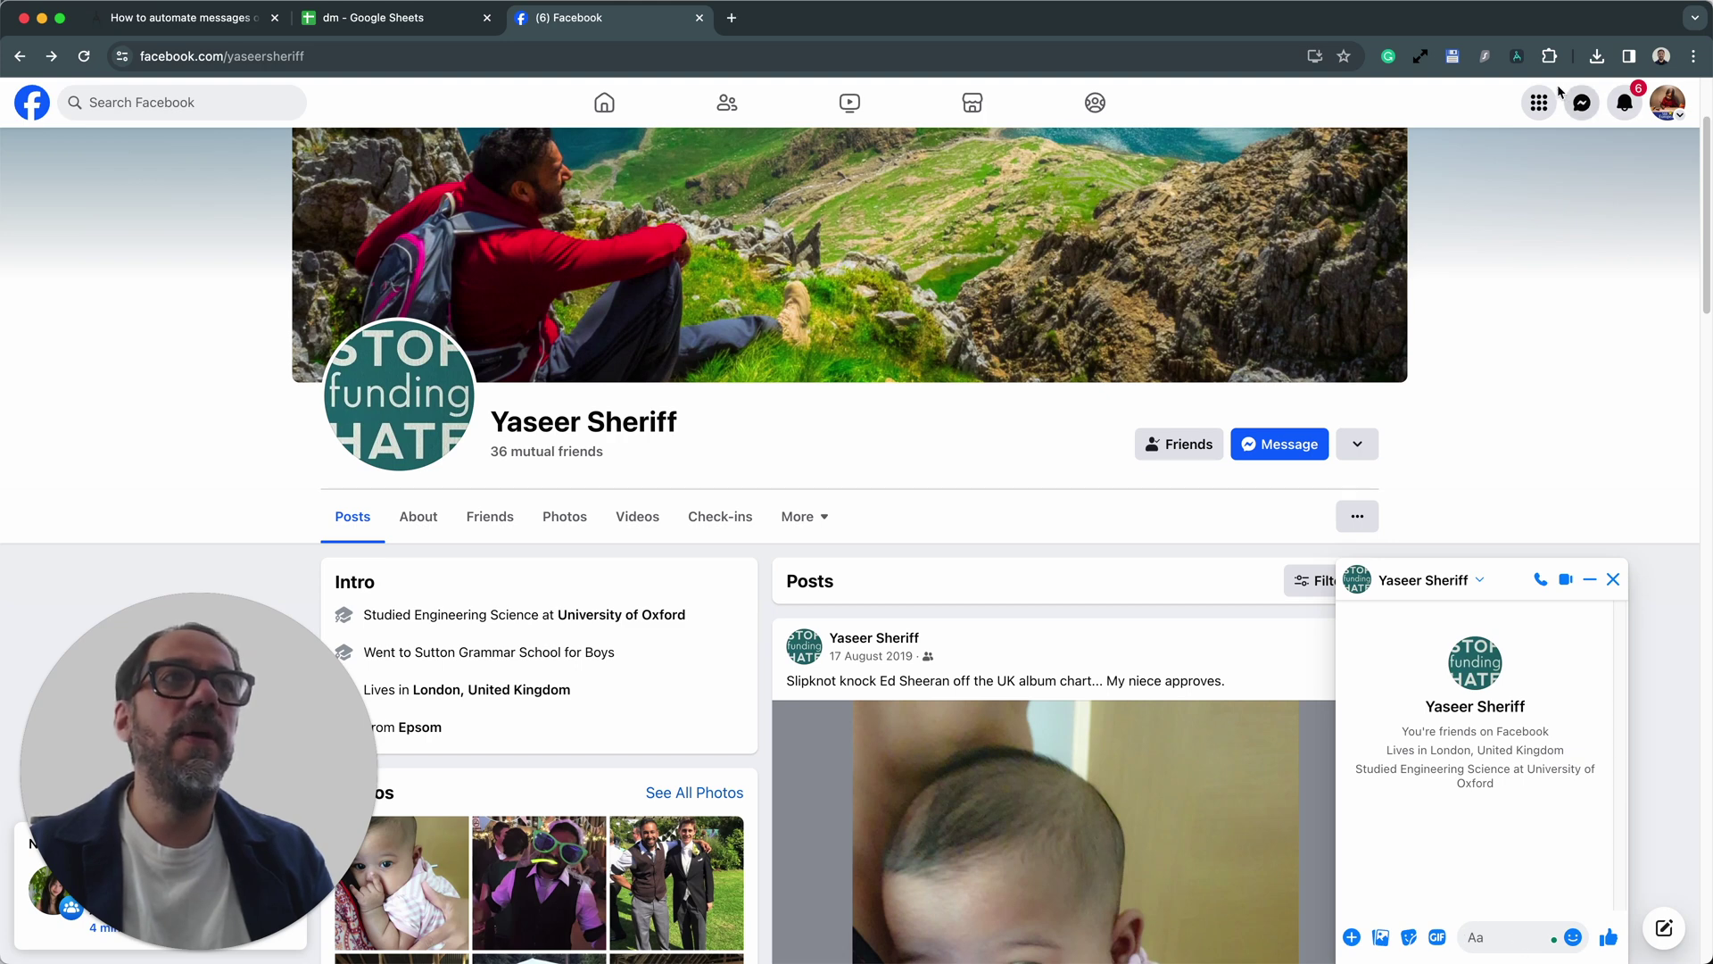
{"action": "left_click", "coordinate": [1516, 55]}
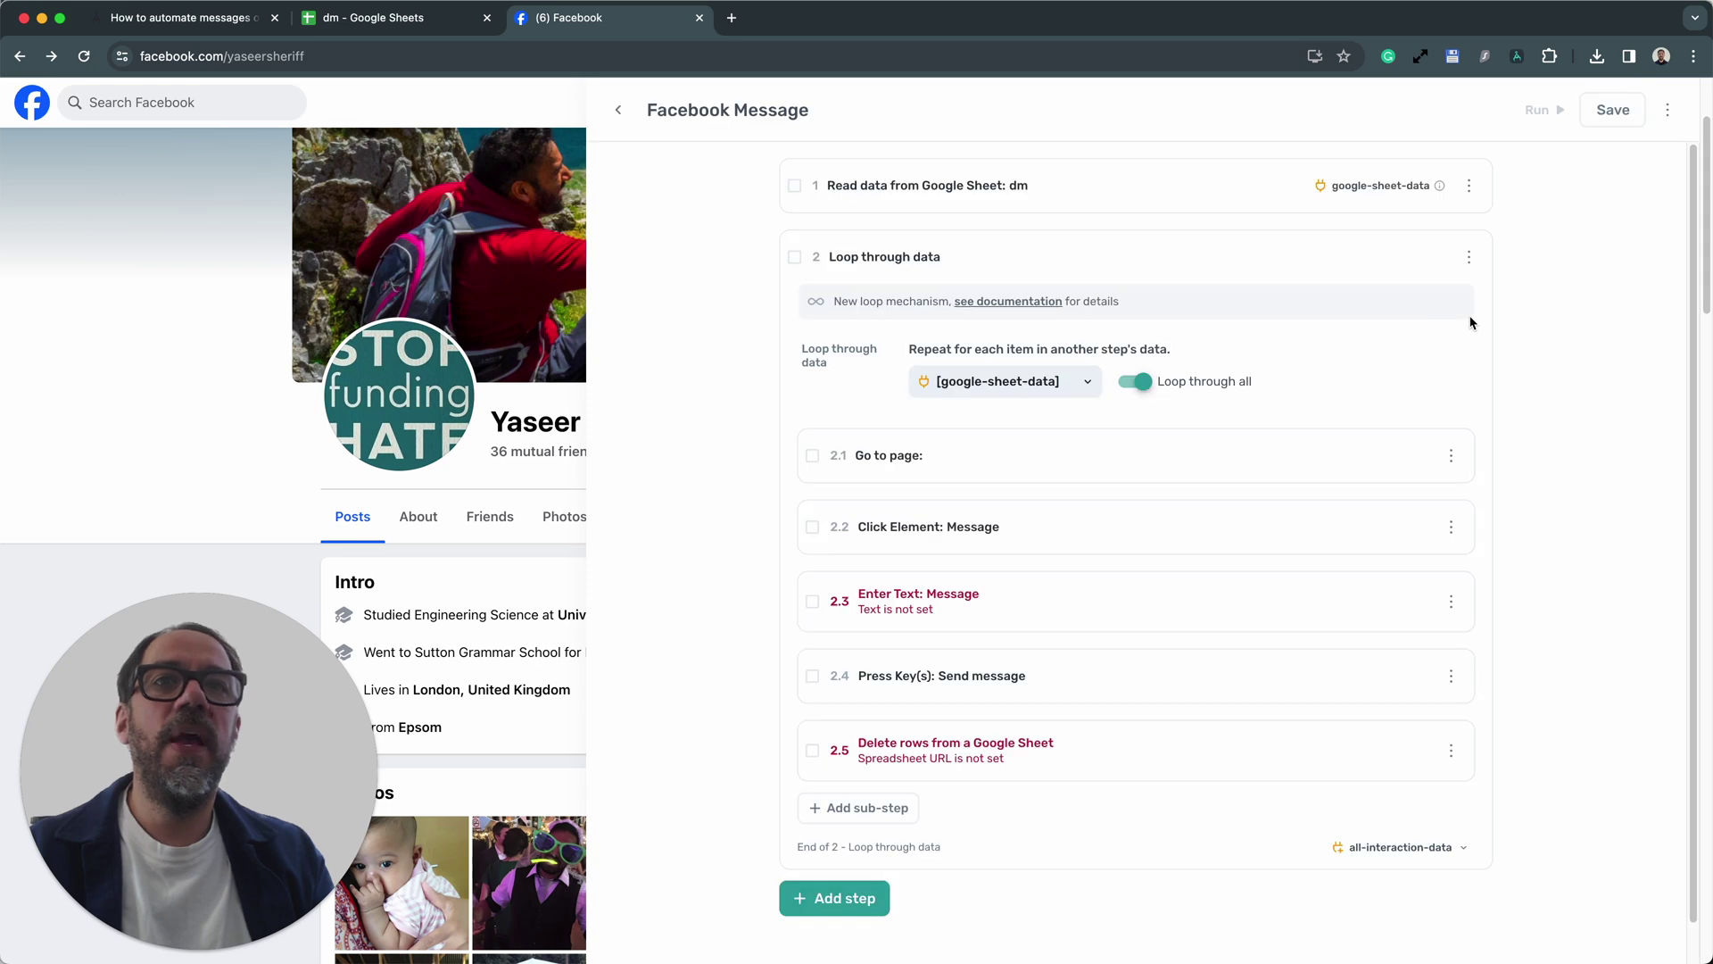
{"action": "left_click", "coordinate": [1008, 585]}
{"action": "scroll", "coordinate": [1022, 598], "scroll_direction": "down", "scroll_amount": 3}
{"action": "left_click", "coordinate": [1026, 584]}
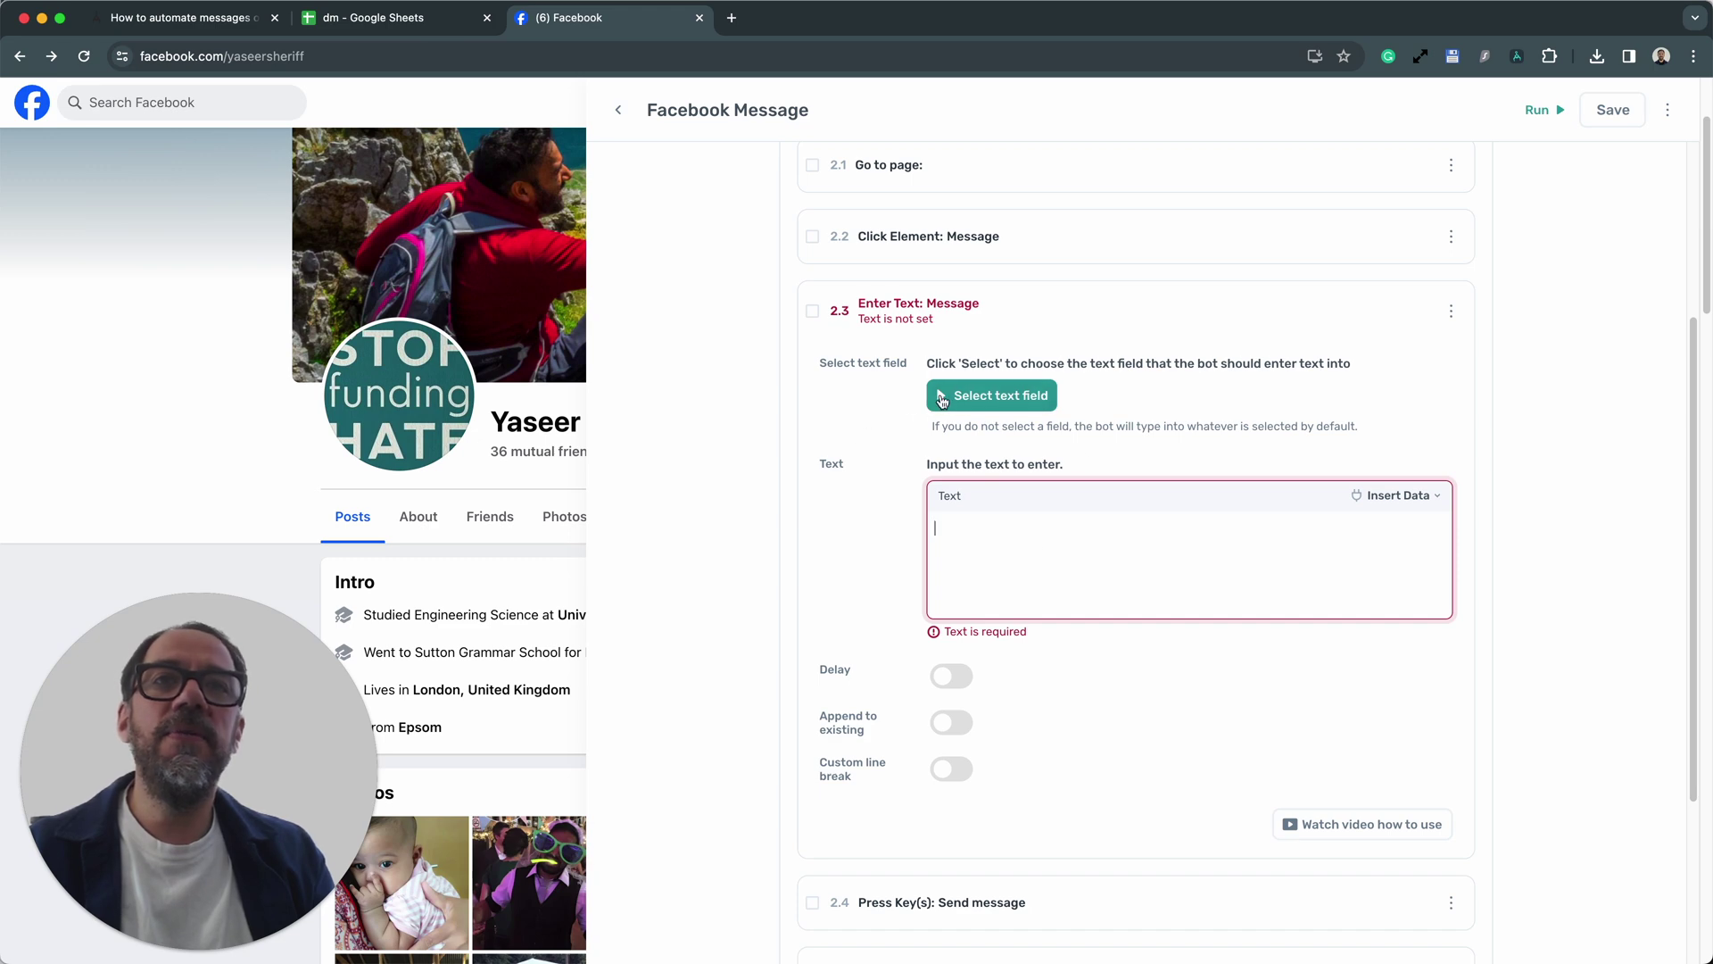
{"action": "left_click", "coordinate": [581, 111]}
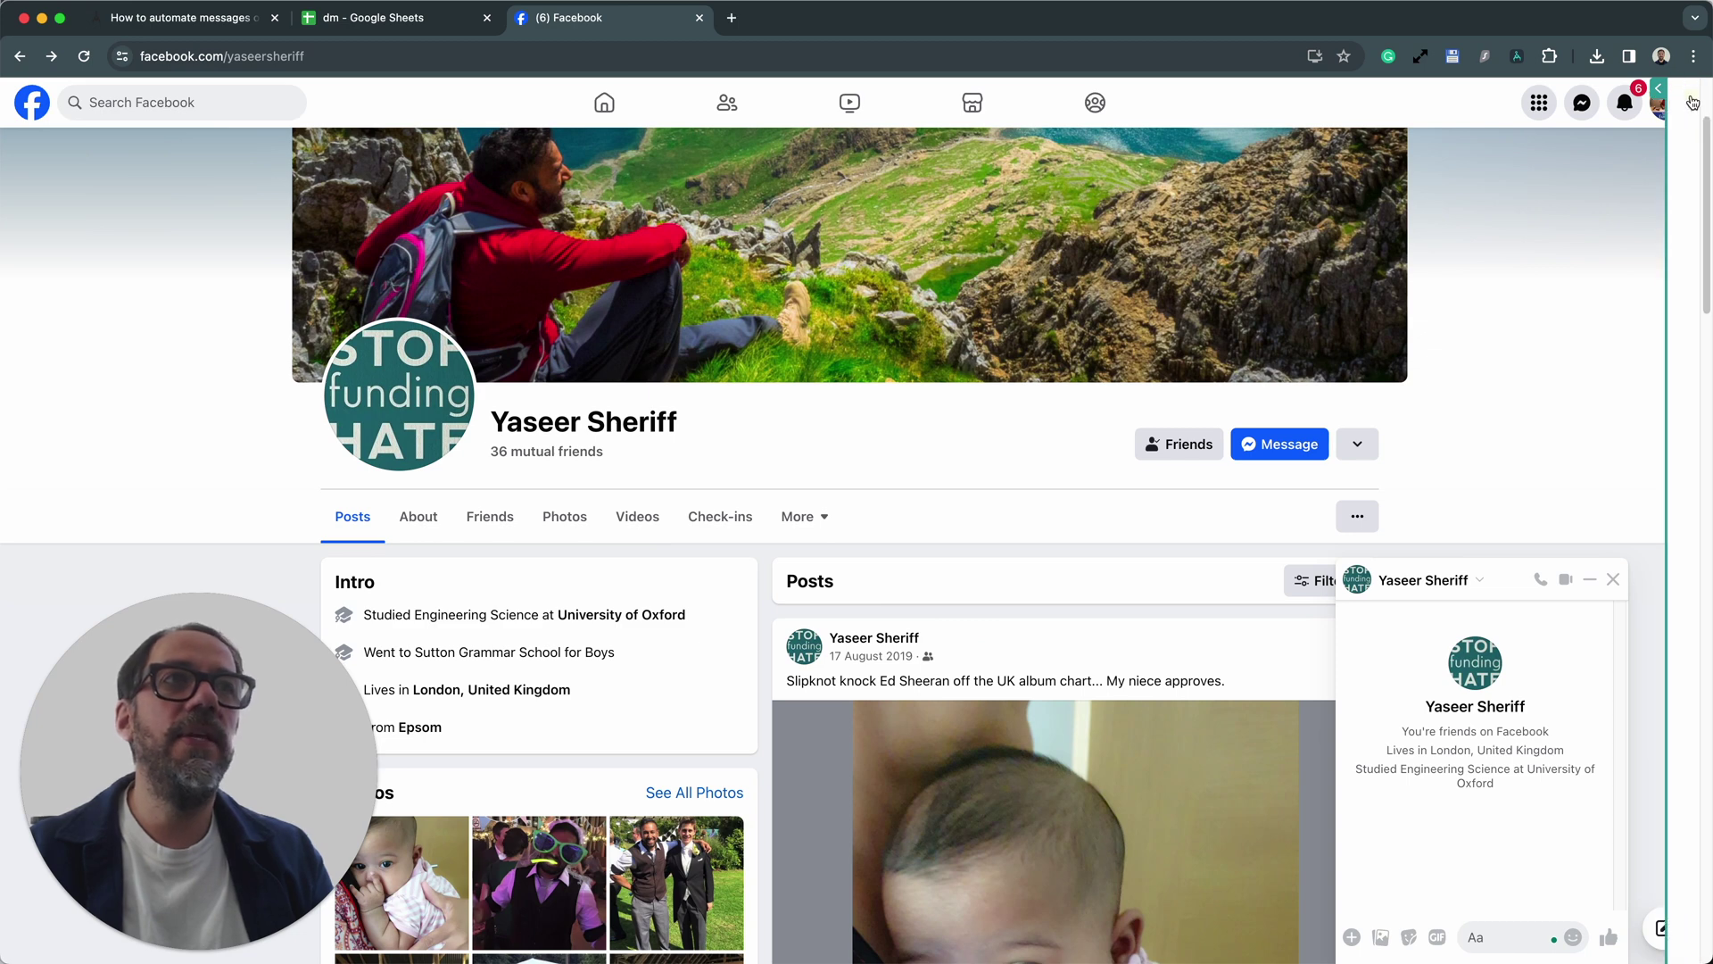
{"action": "left_click", "coordinate": [1700, 105]}
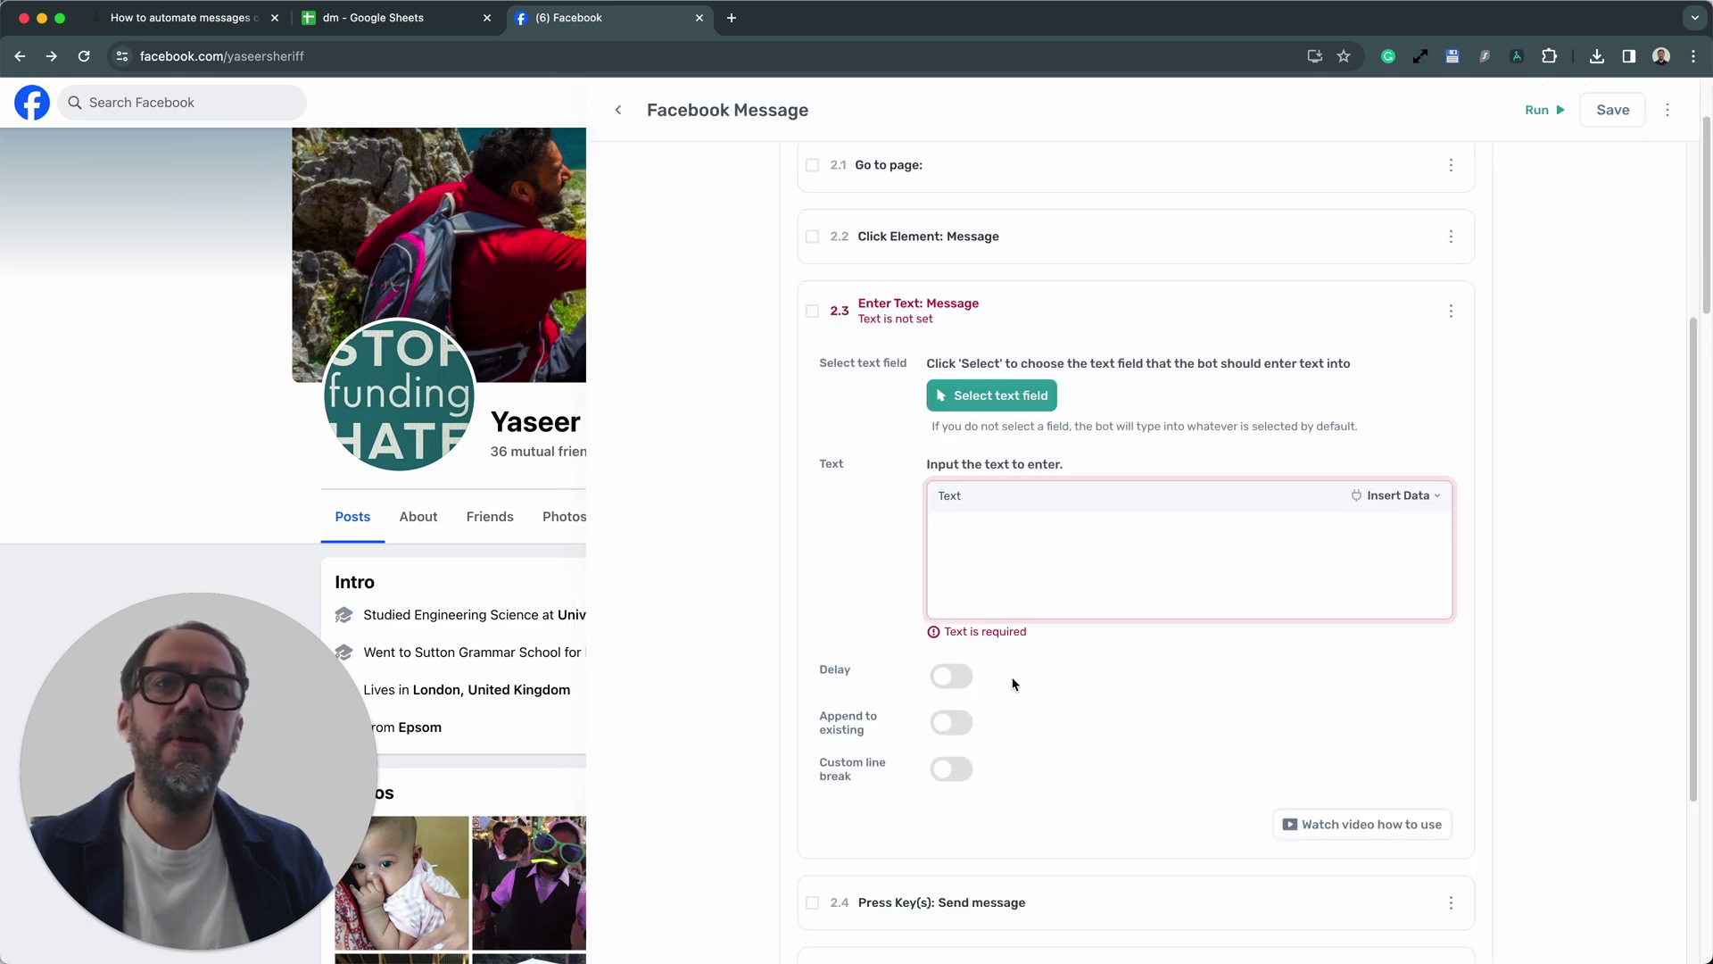
Fill step 2.3's message text with Column B of the google-sheet-data (Happy christmas)
{"action": "left_click", "coordinate": [1000, 557]}
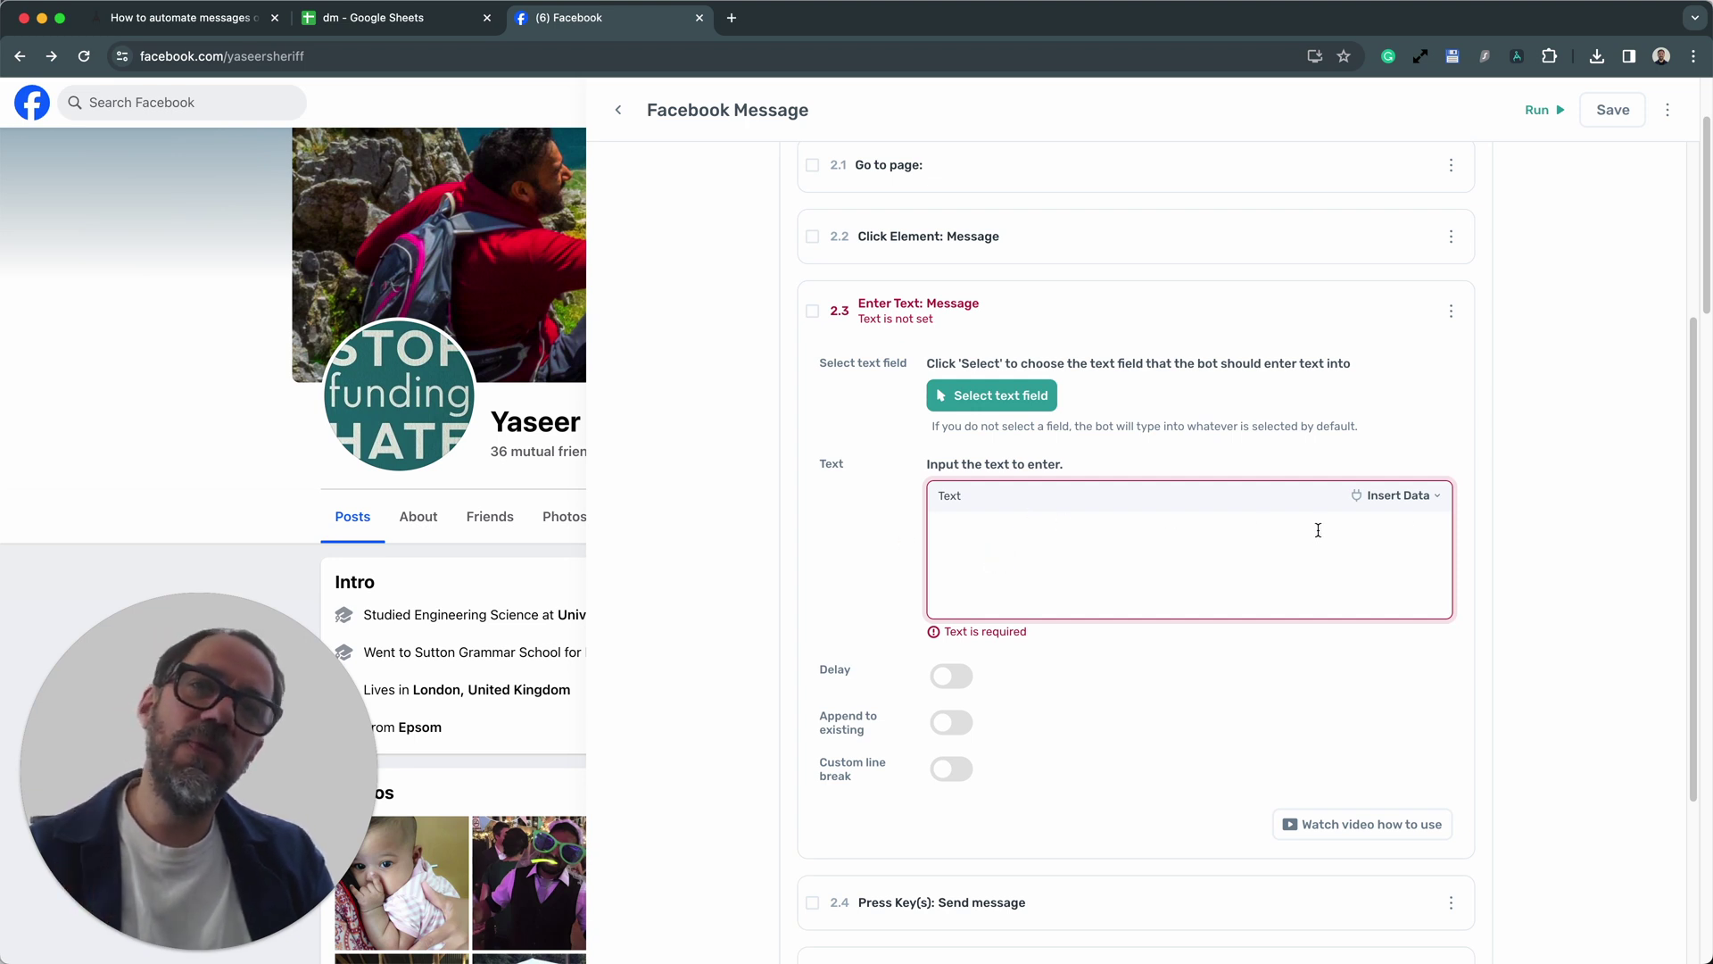
{"action": "left_click", "coordinate": [1418, 496]}
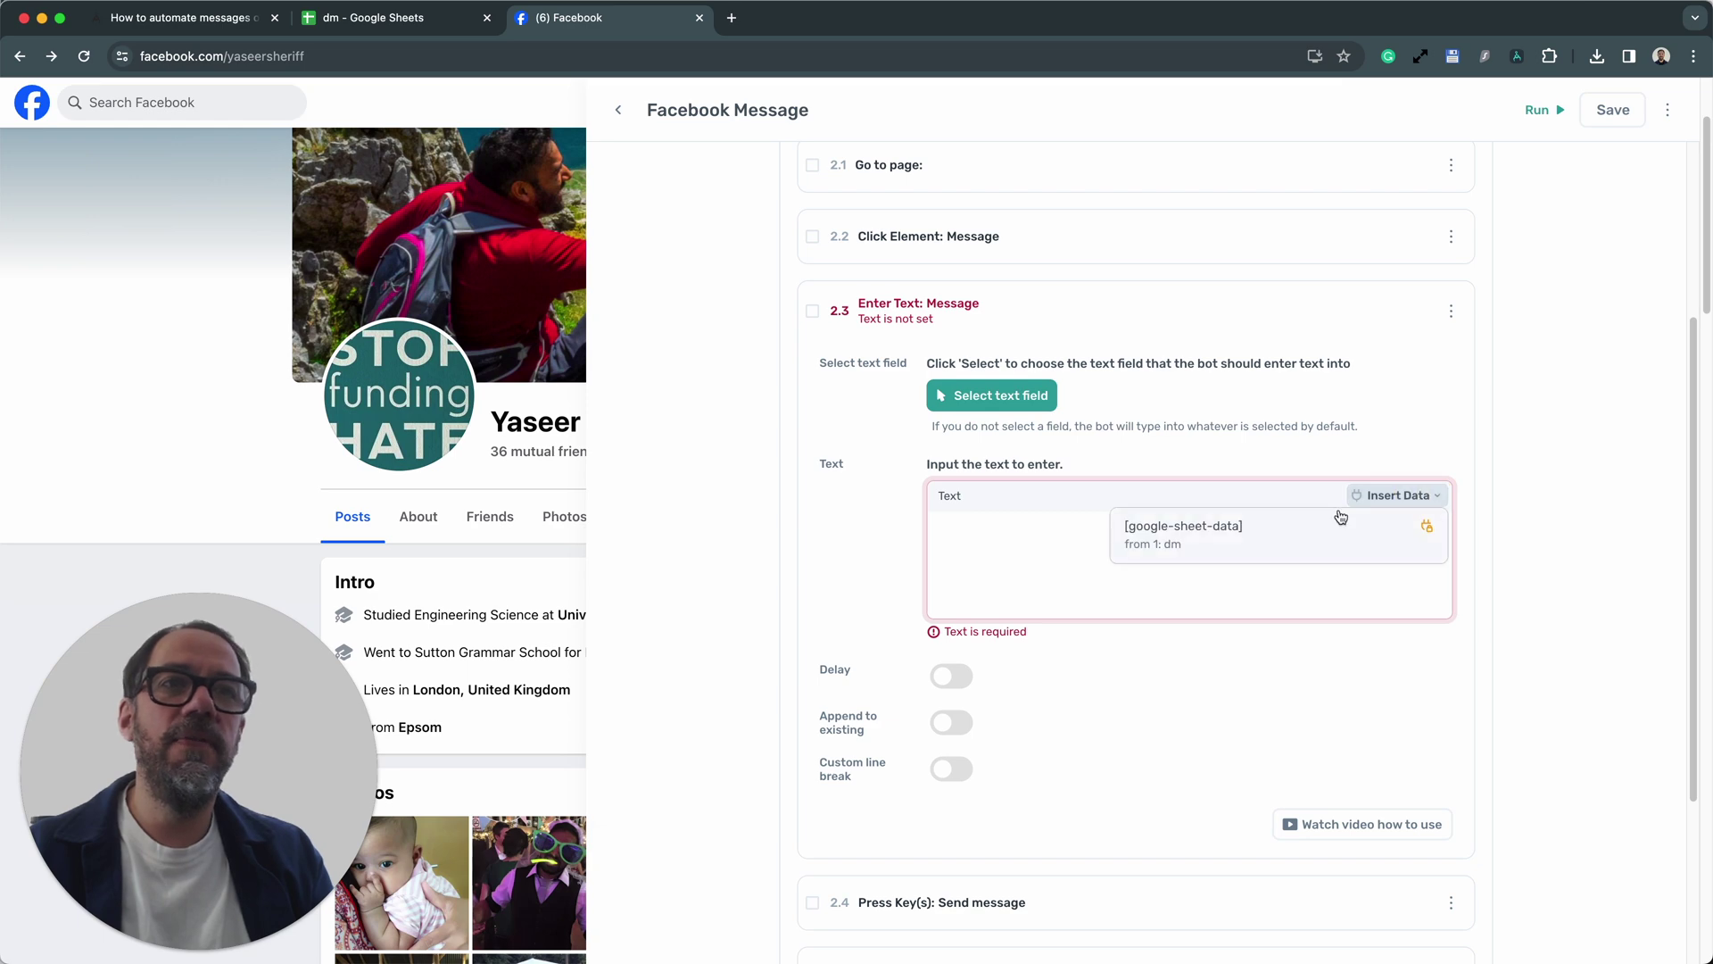
{"action": "left_click", "coordinate": [1289, 540]}
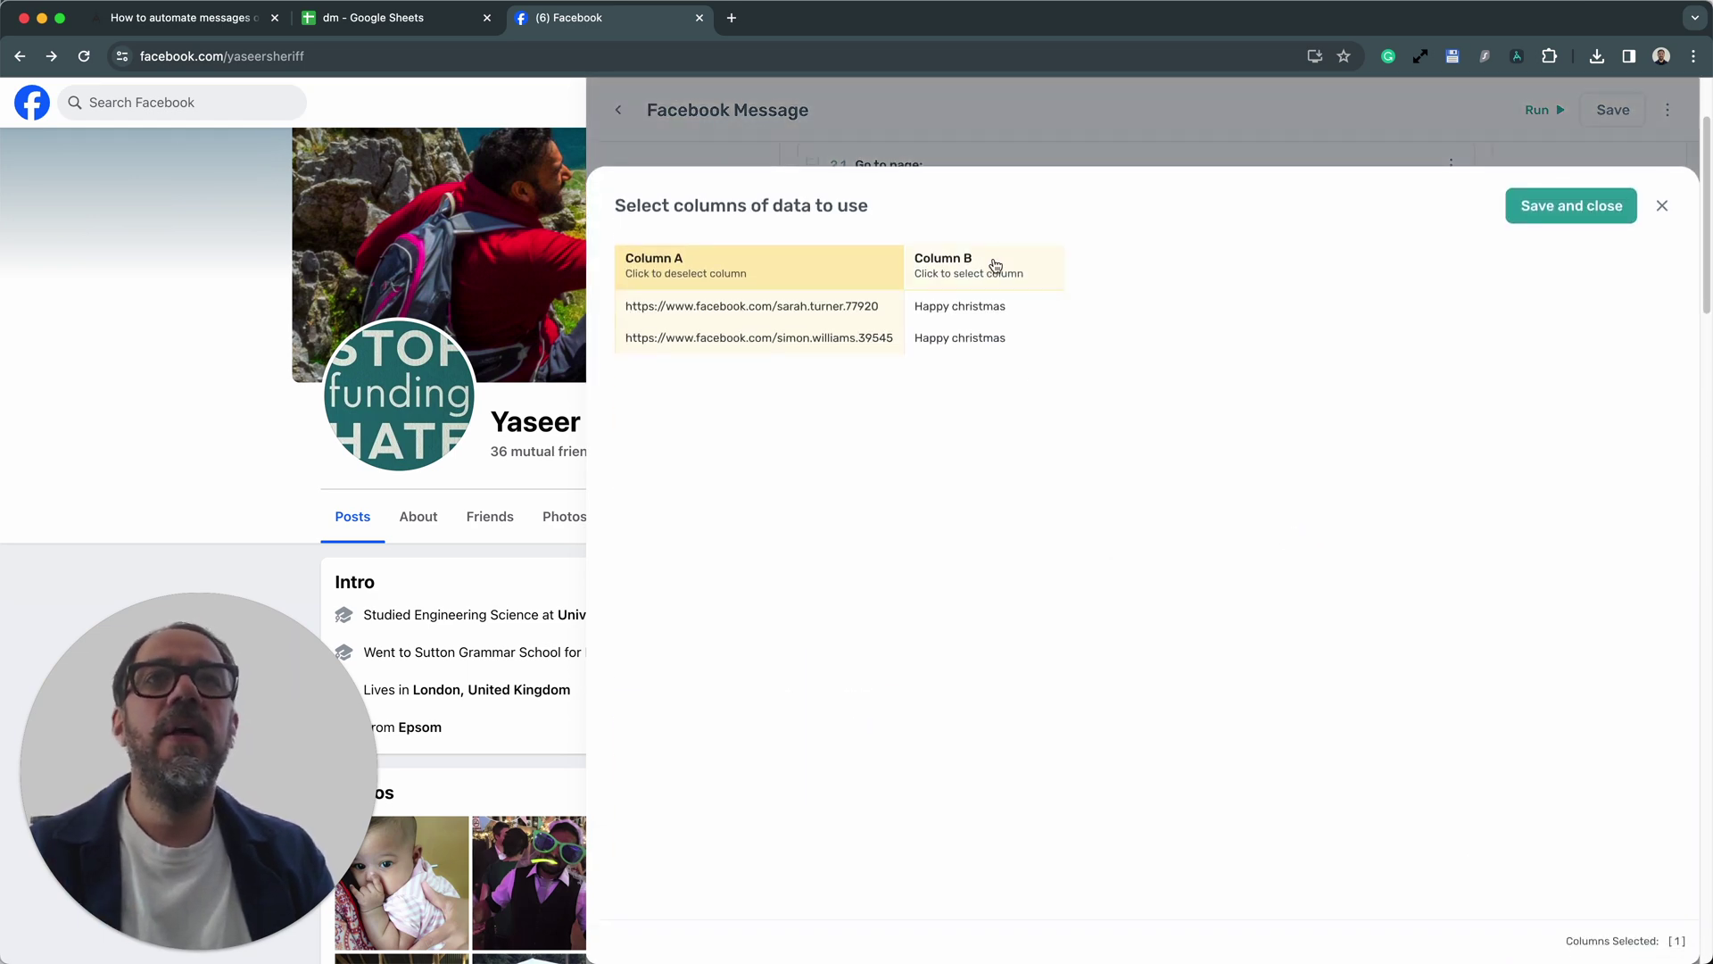
{"action": "left_click", "coordinate": [996, 265]}
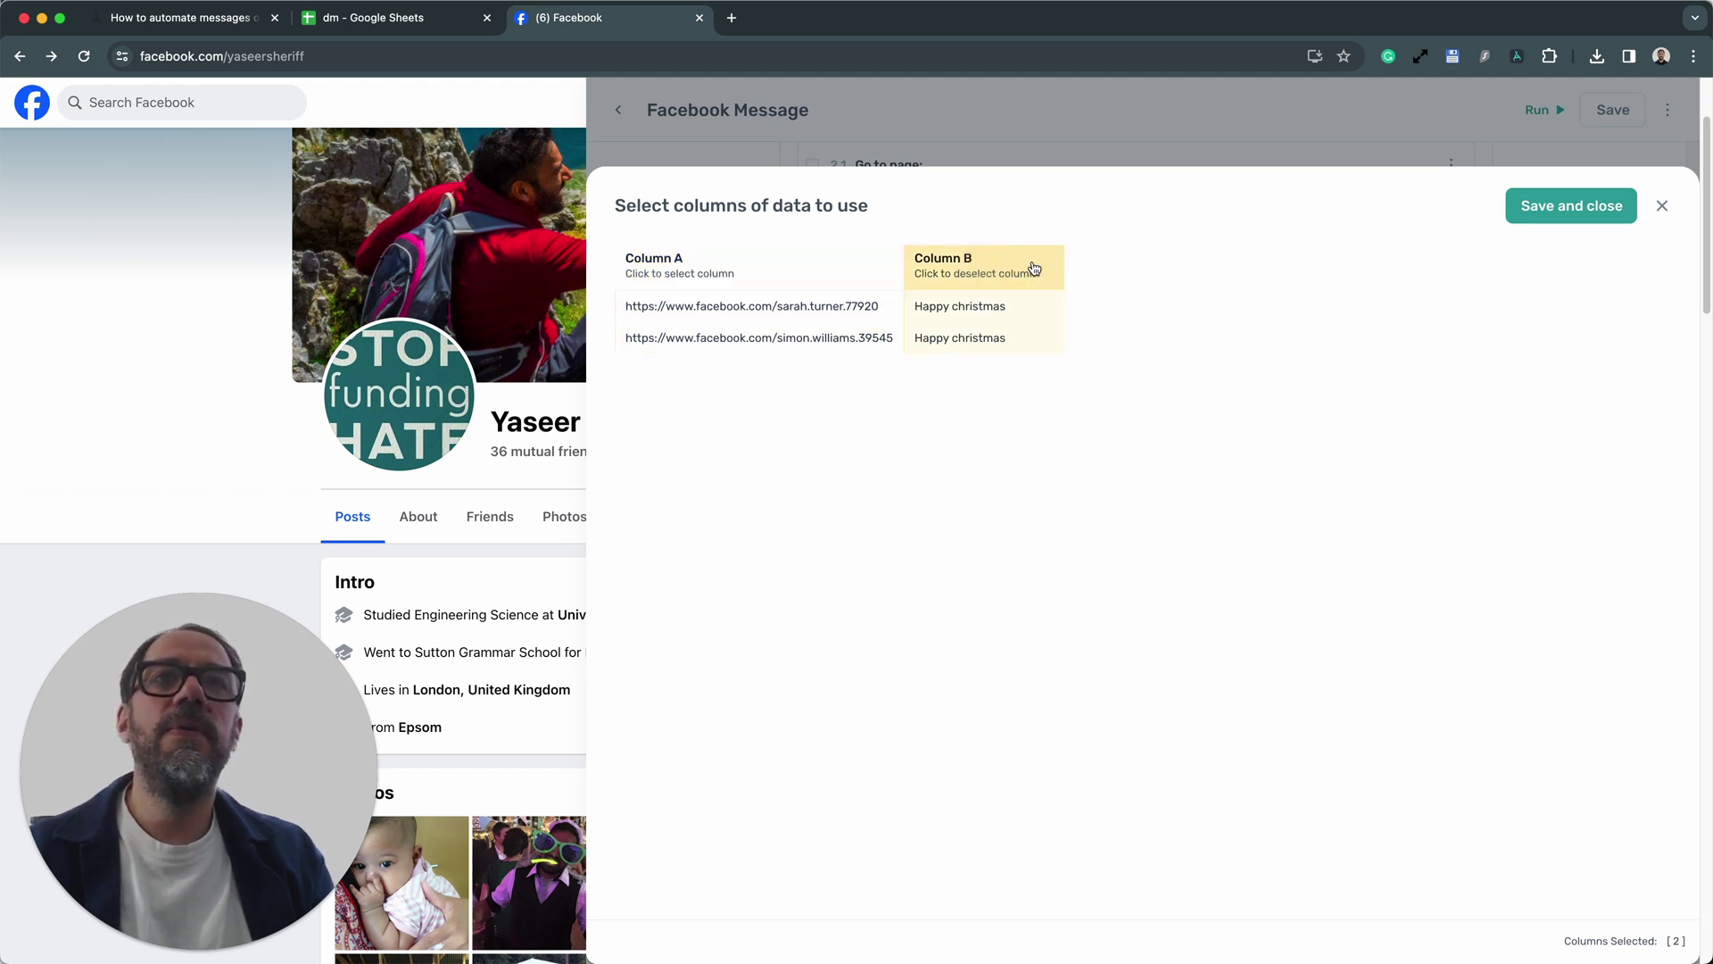
{"action": "left_click", "coordinate": [1524, 206]}
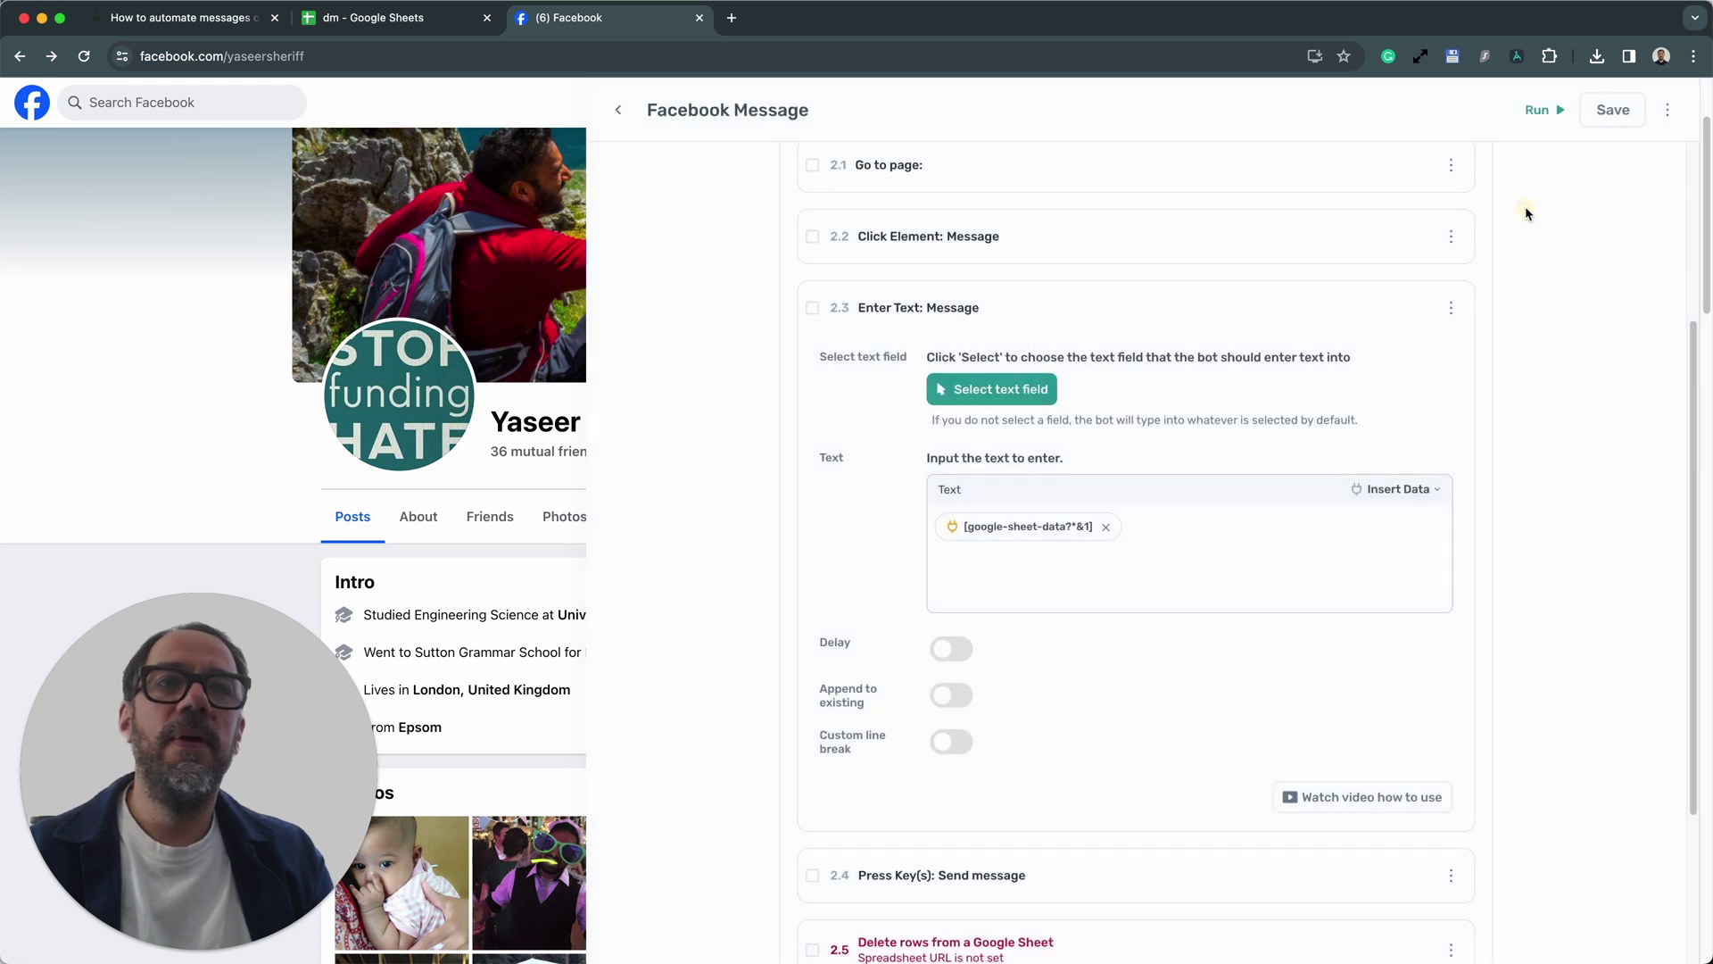
{"action": "left_click", "coordinate": [1129, 314]}
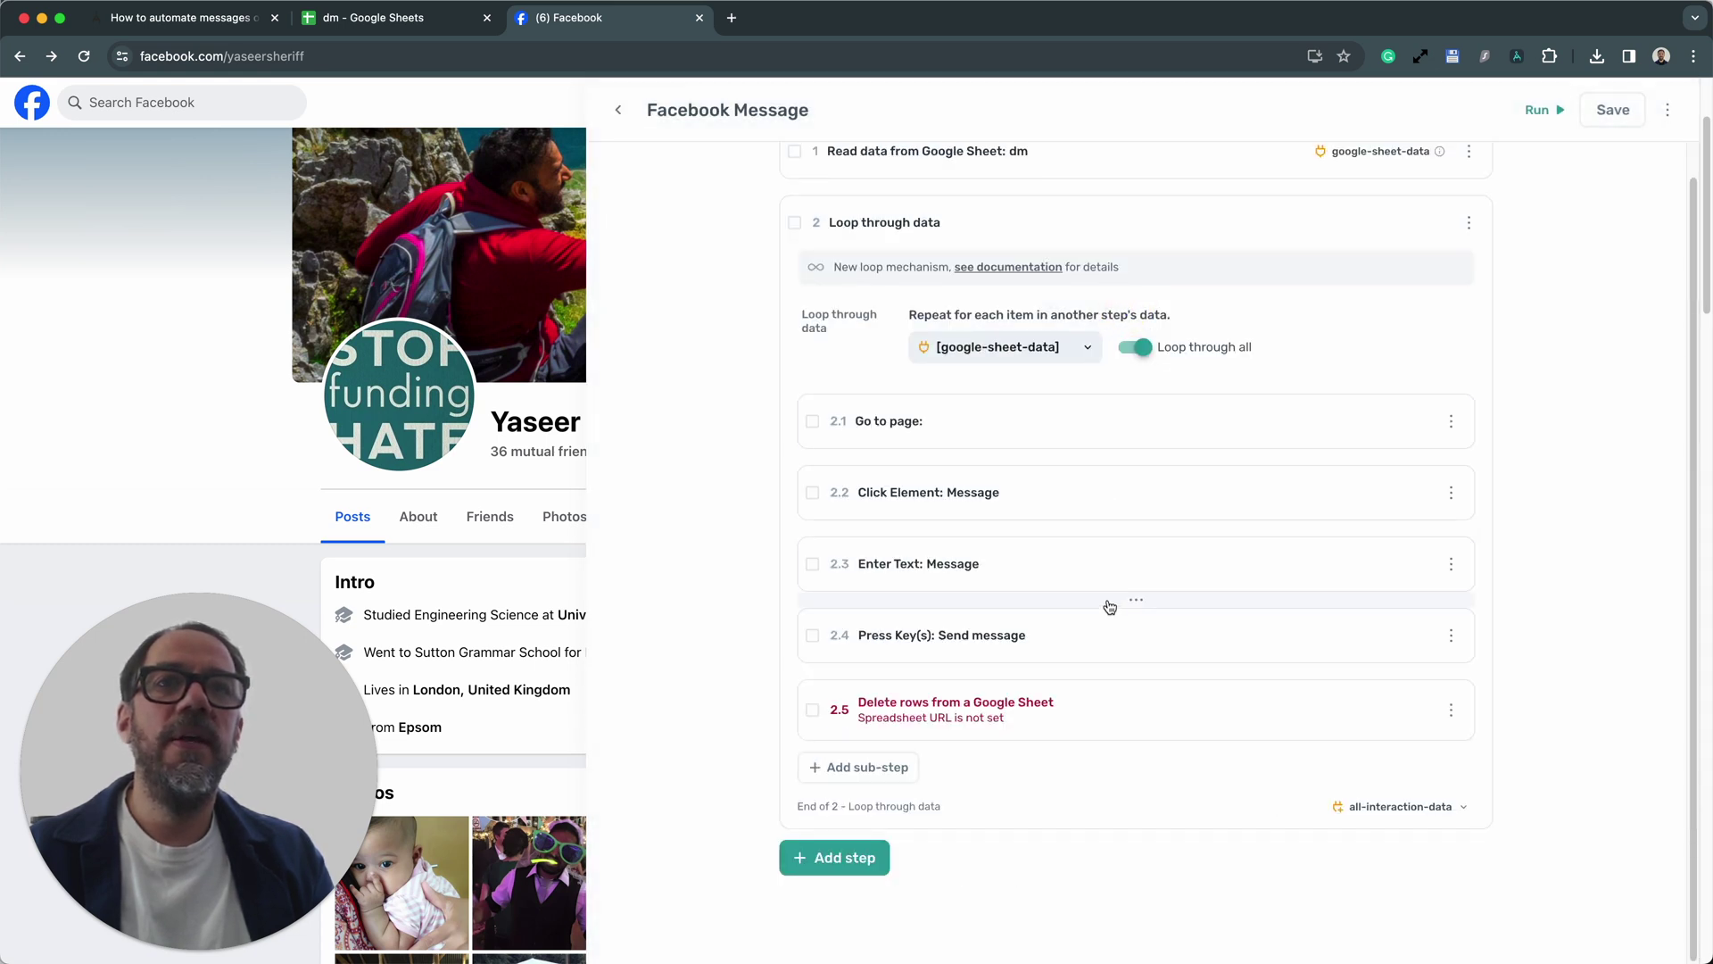
{"action": "left_click", "coordinate": [1133, 636]}
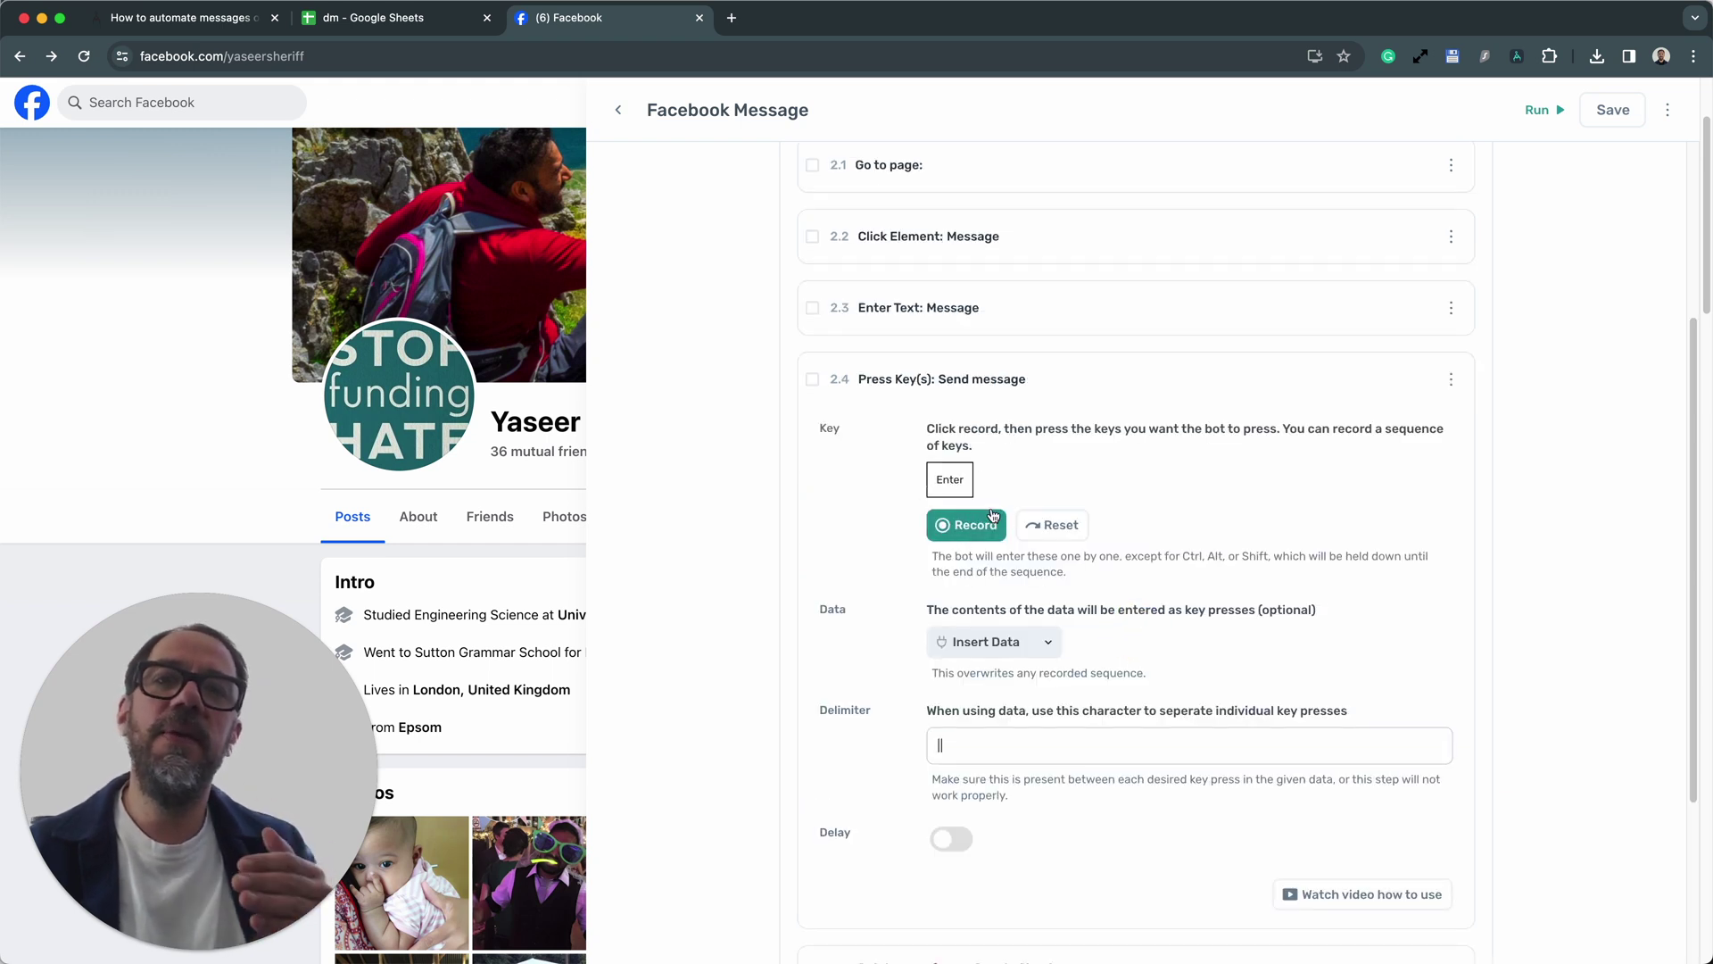
{"action": "left_click", "coordinate": [1073, 385]}
Set step 2.5 Delete rows to use the dm spreadsheet, trying 'list' but leaving the sheet name blank
{"action": "left_click", "coordinate": [1162, 715]}
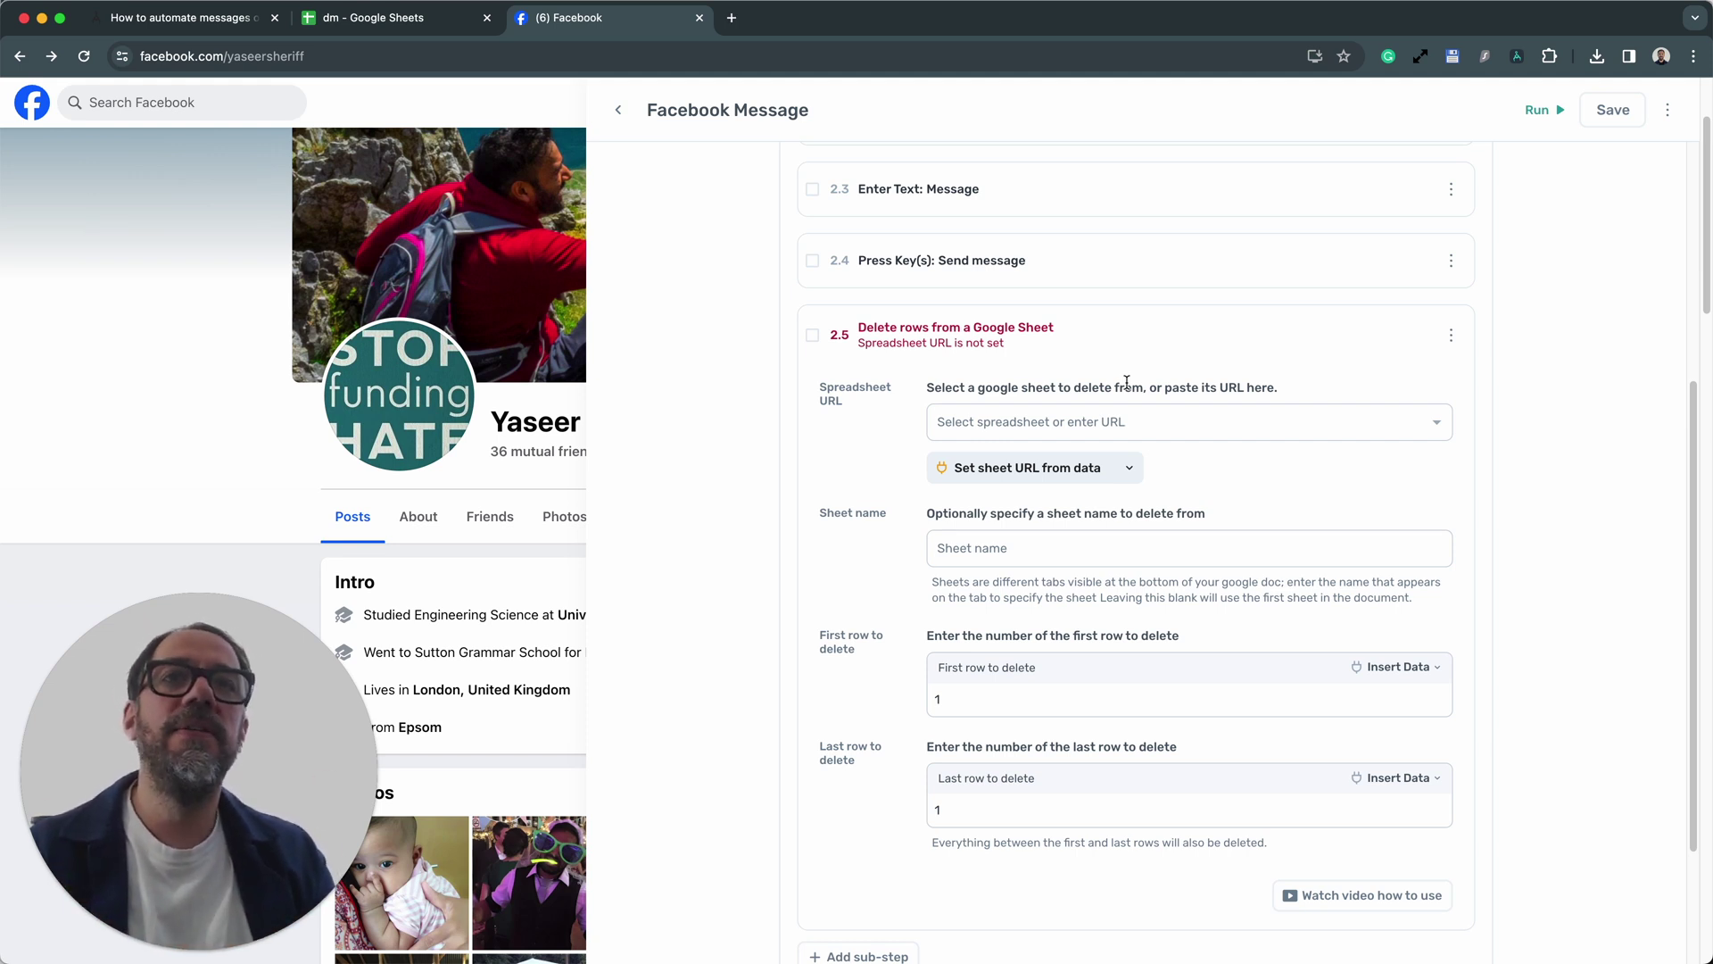
{"action": "left_click", "coordinate": [1284, 426]}
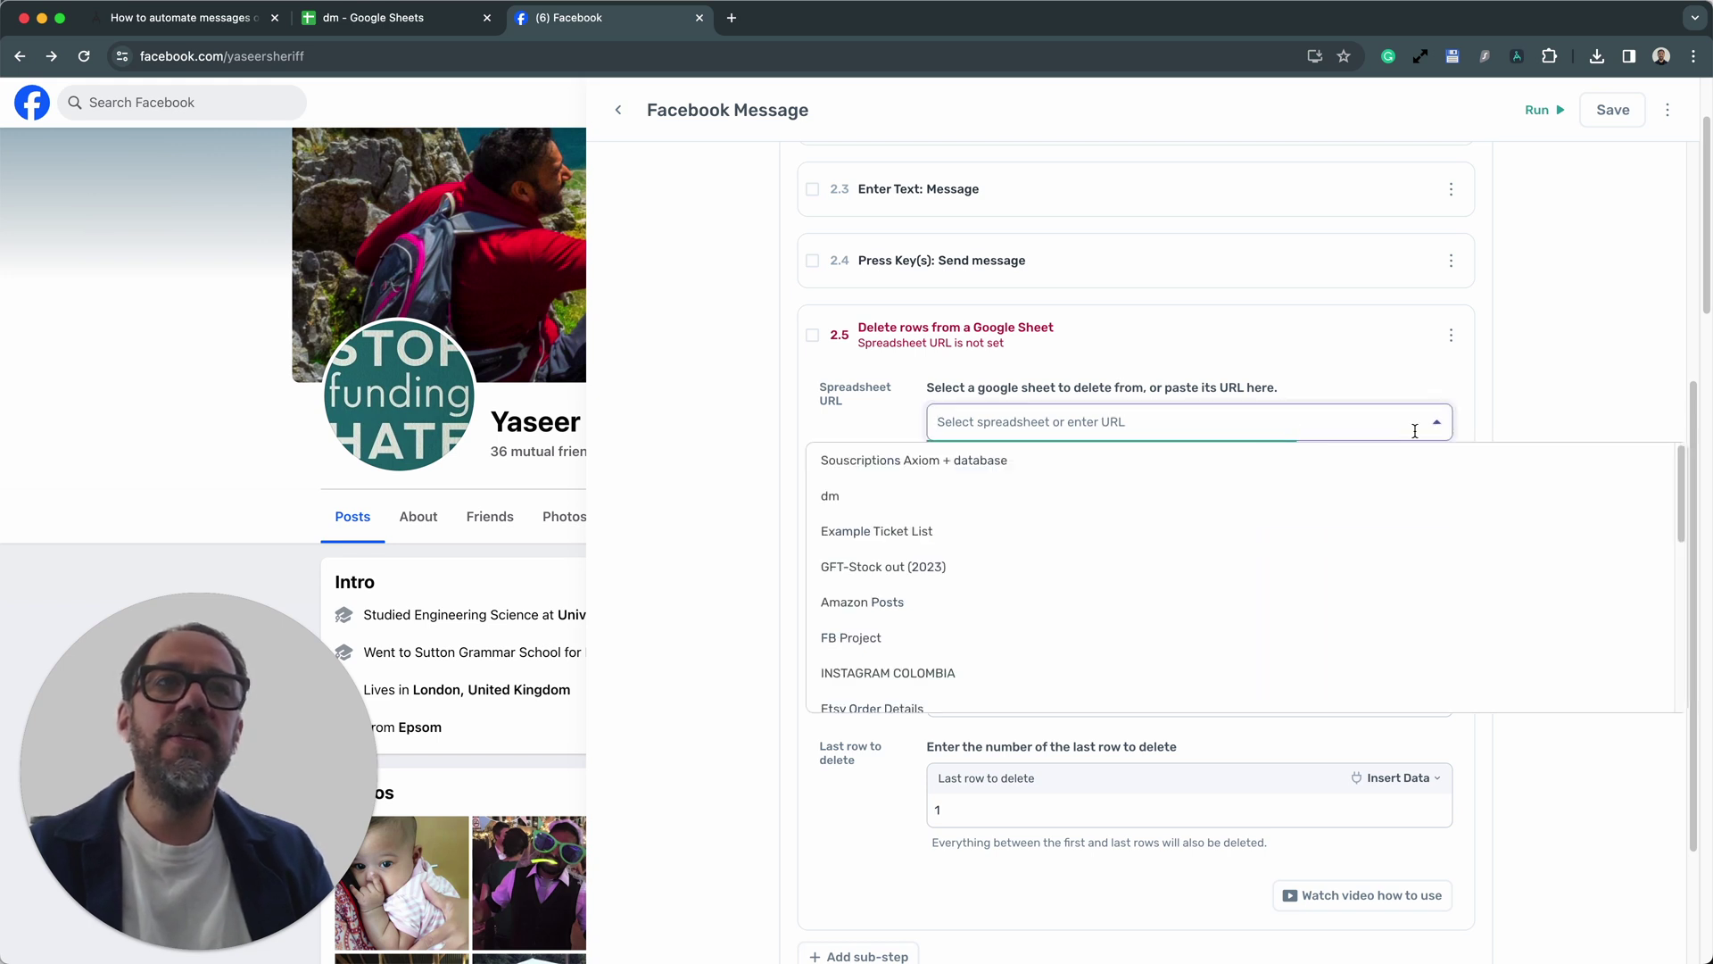
{"action": "left_click", "coordinate": [1017, 493]}
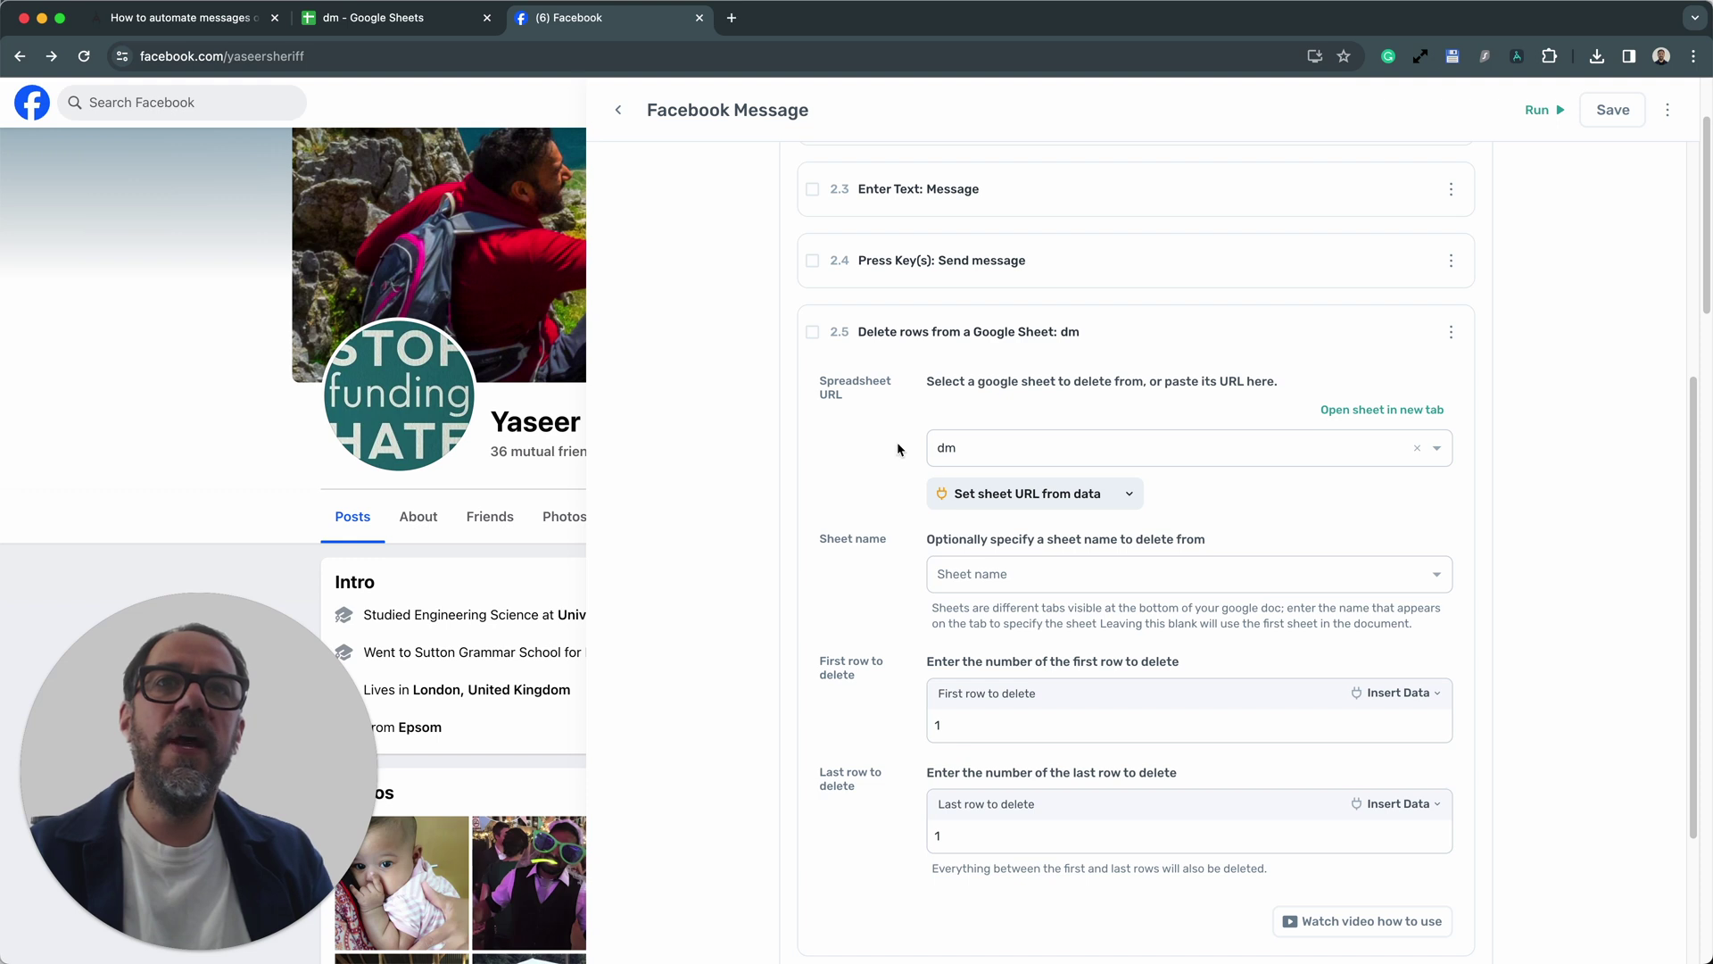
{"action": "scroll", "coordinate": [1066, 415], "scroll_direction": "down", "scroll_amount": 4}
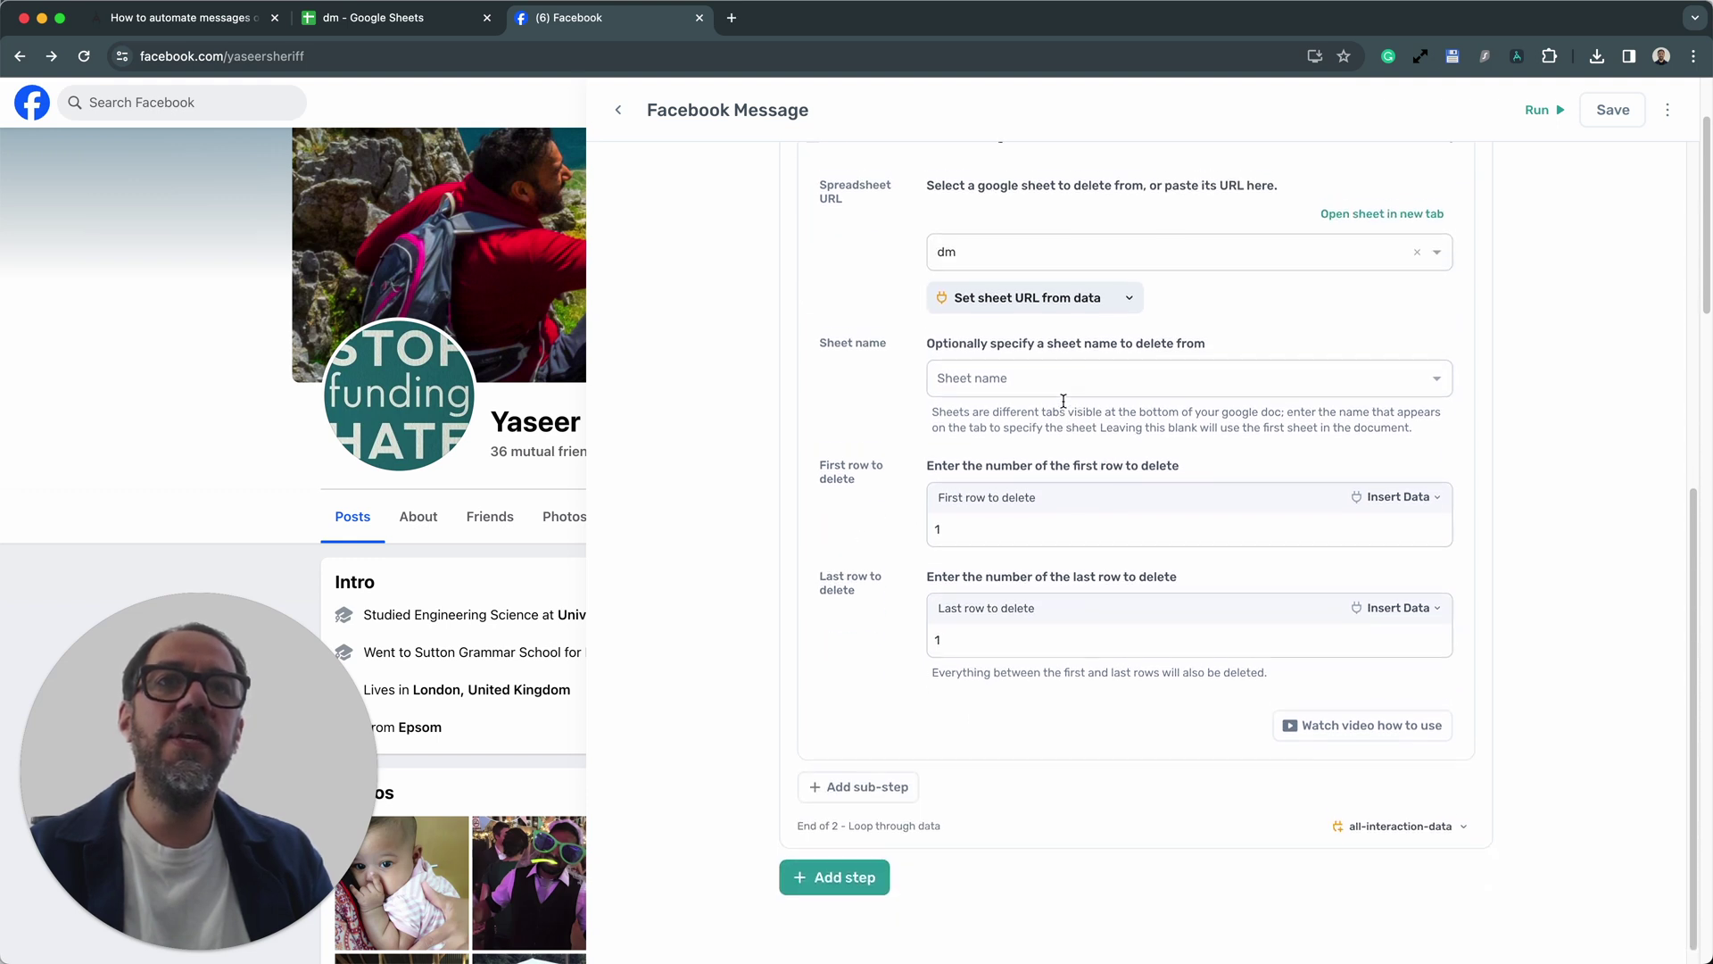
{"action": "left_click", "coordinate": [1065, 393]}
{"action": "type", "text": "list"}
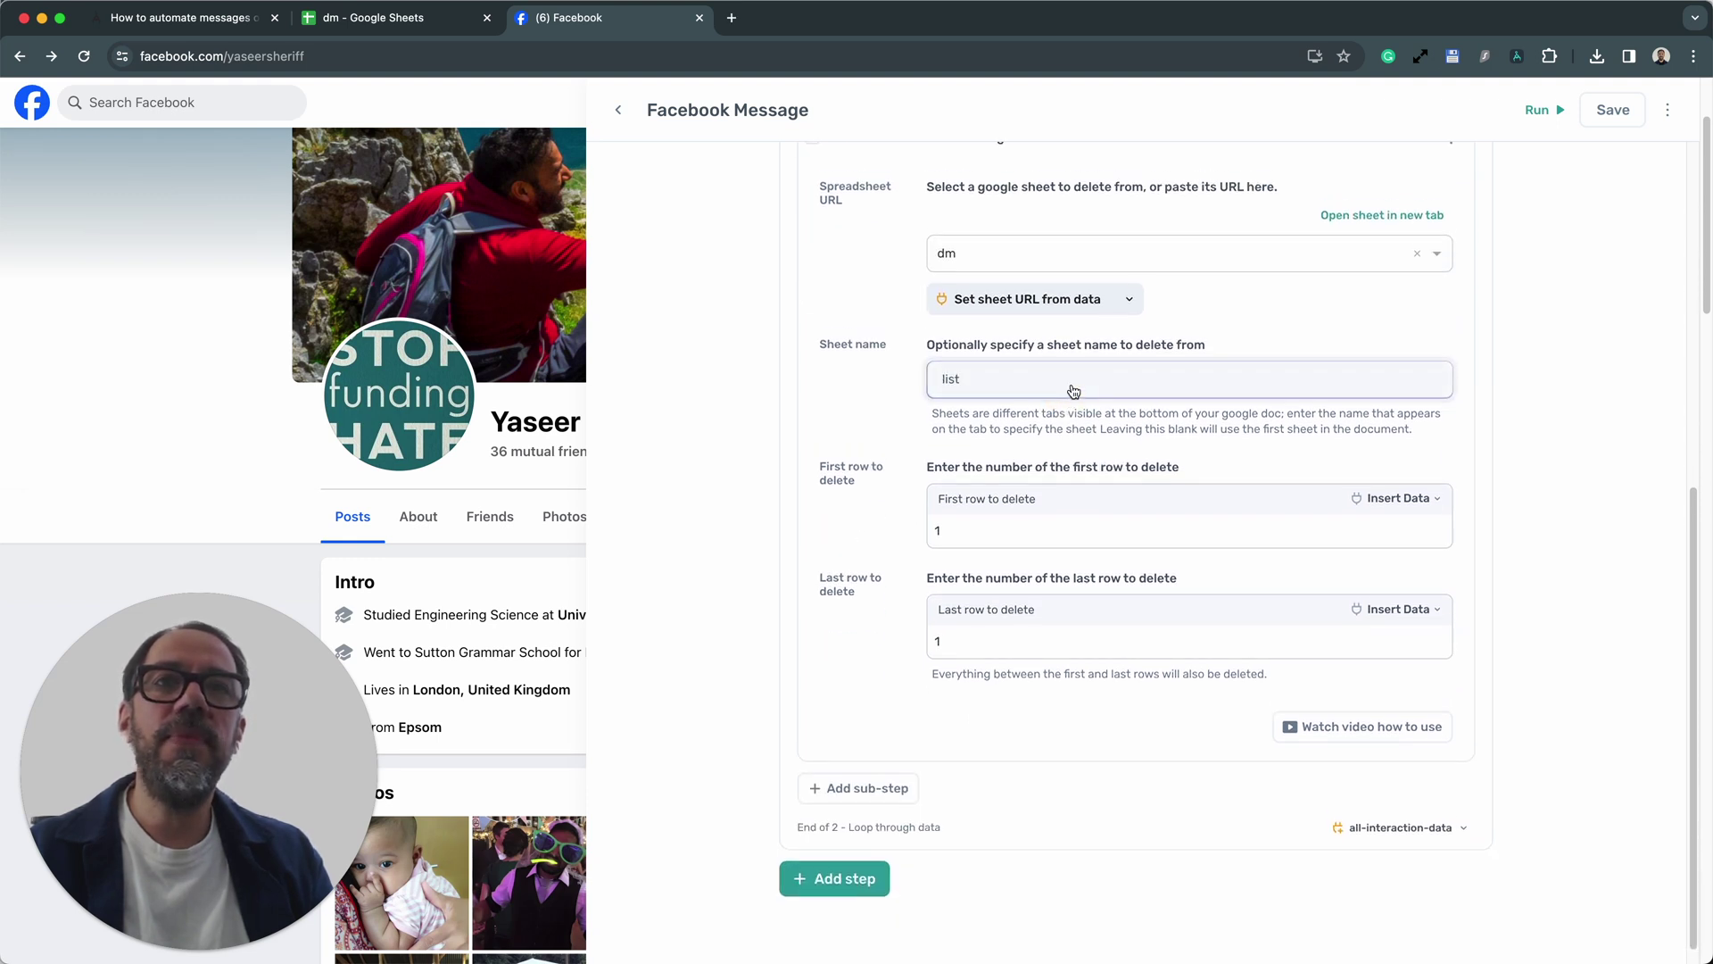
{"action": "left_click", "coordinate": [872, 390]}
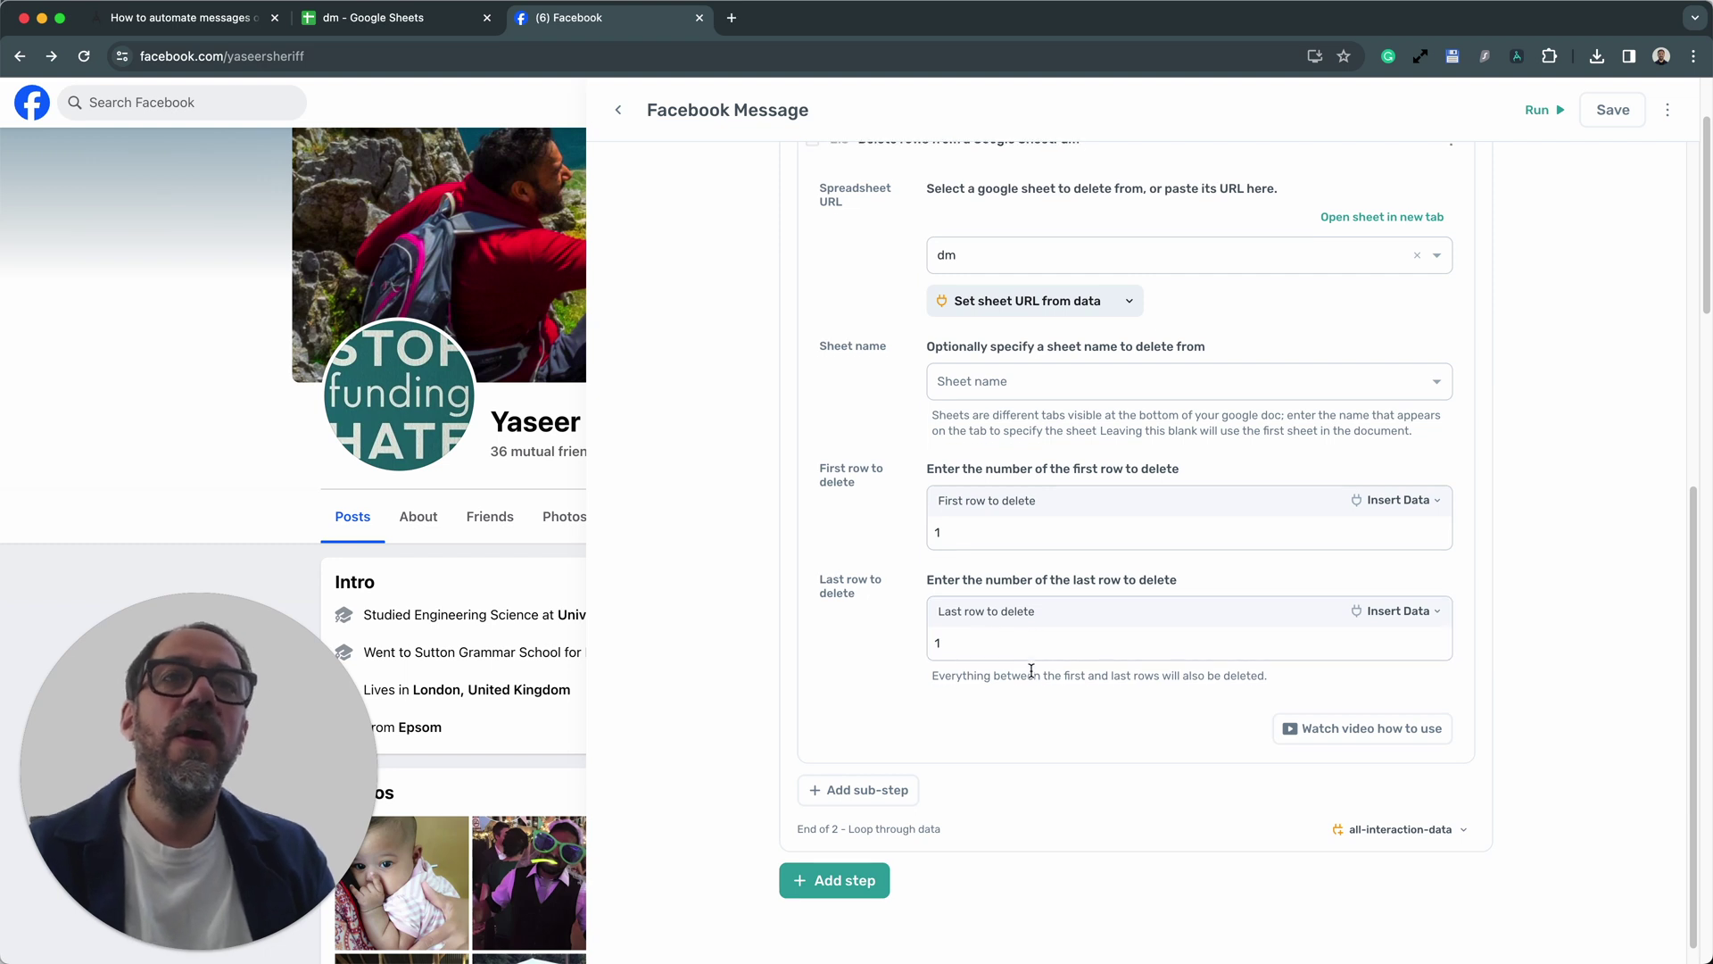
{"action": "scroll", "coordinate": [1030, 667], "scroll_direction": "up", "scroll_amount": 1}
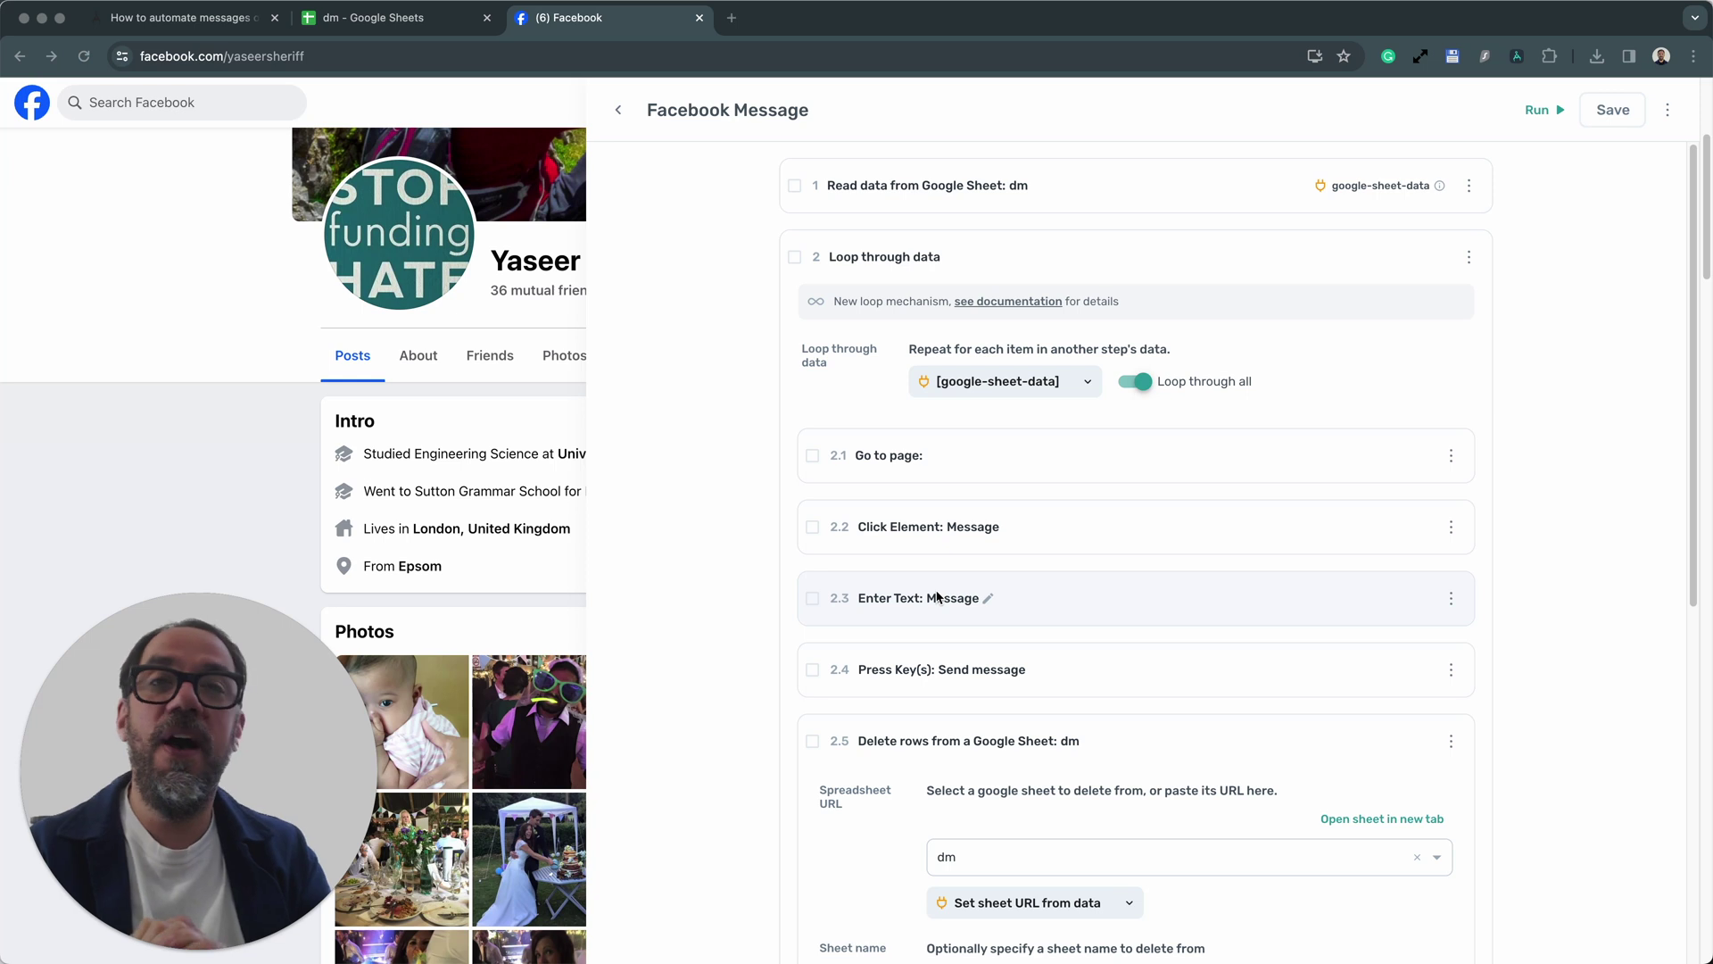
{"action": "left_click", "coordinate": [1617, 231]}
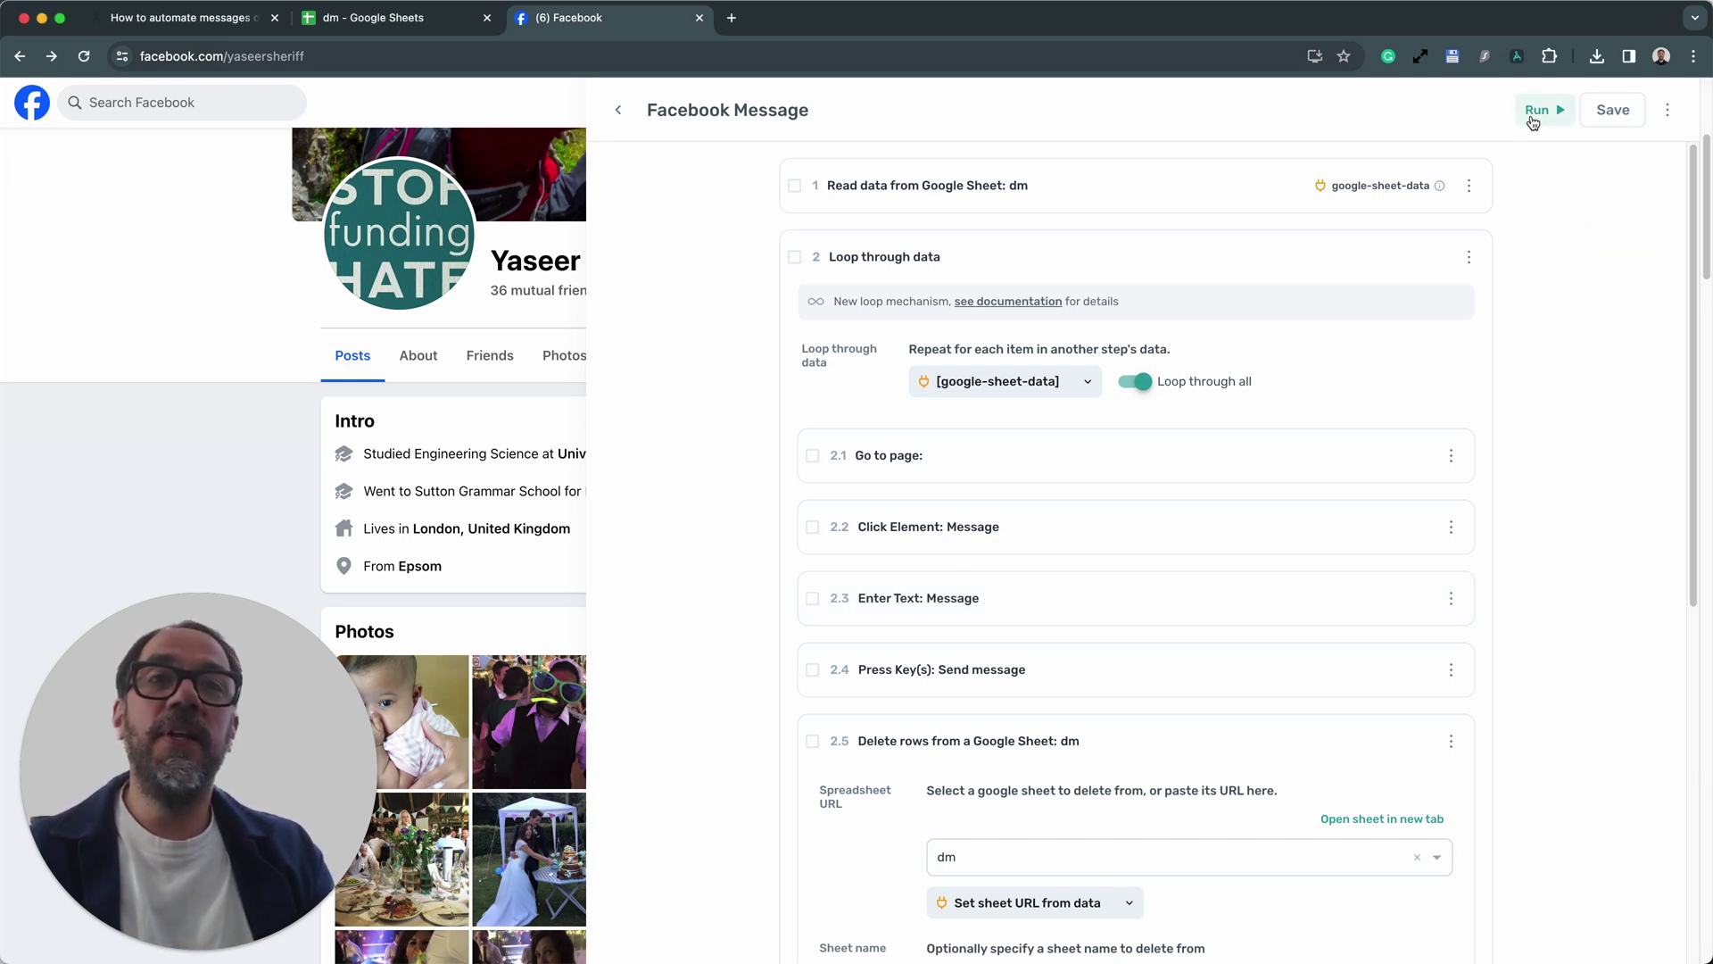
{"action": "left_click", "coordinate": [1533, 122]}
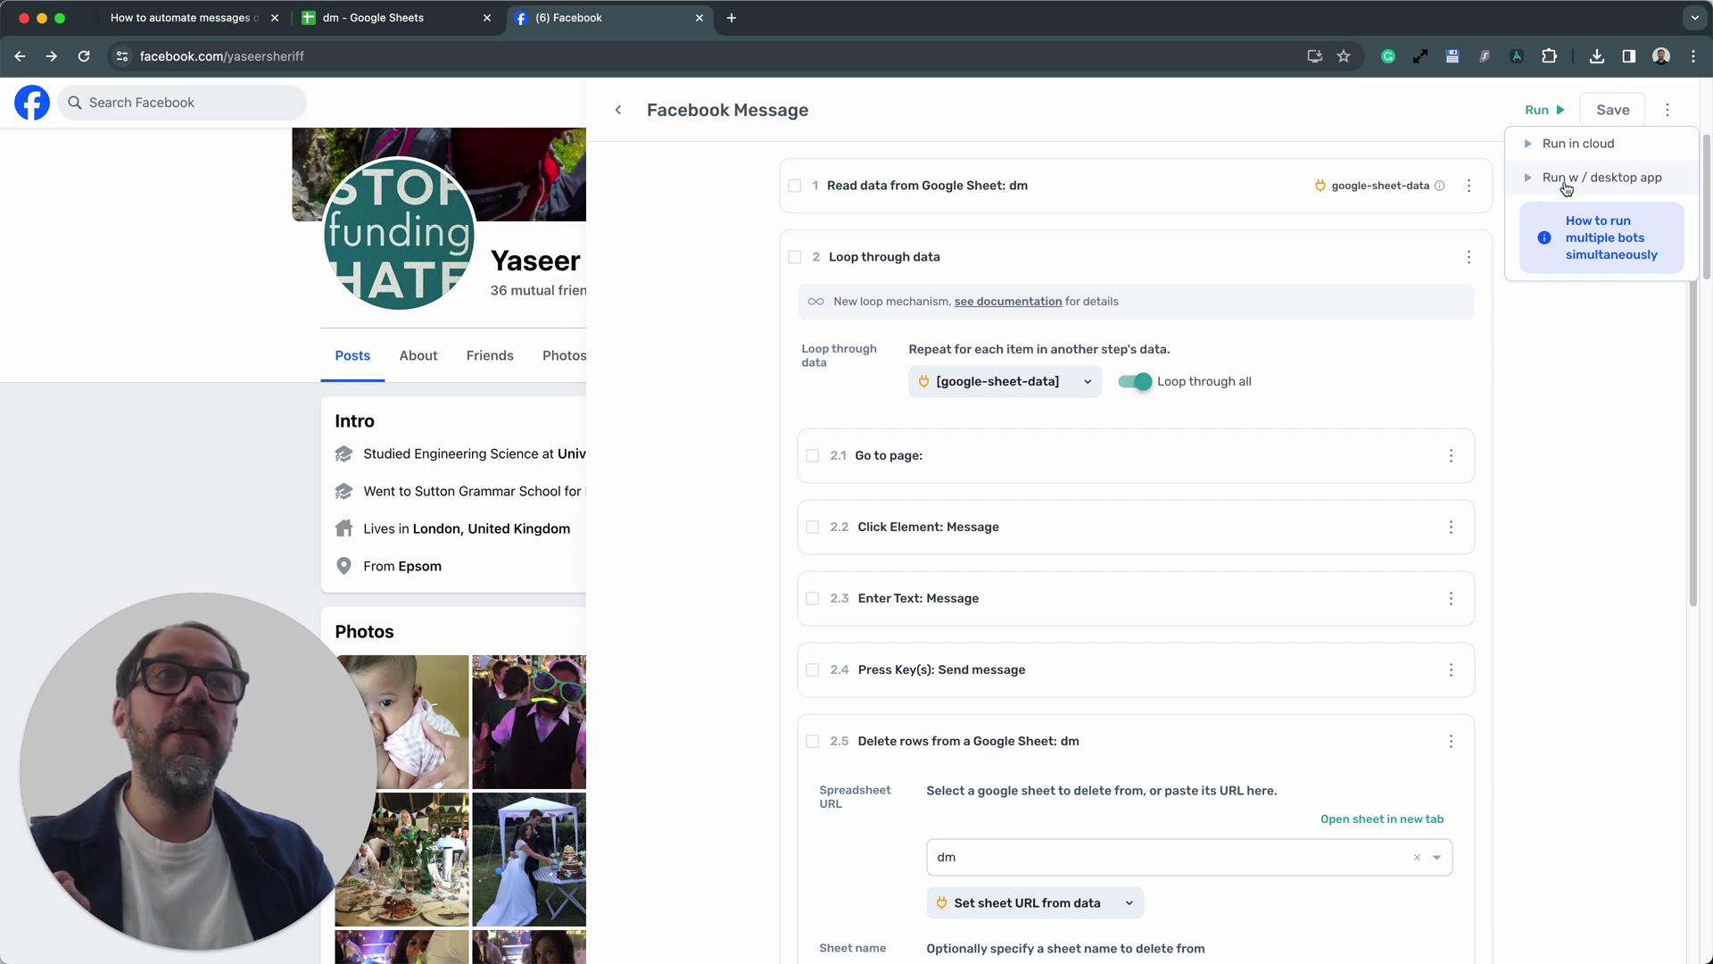
{"action": "left_click", "coordinate": [1582, 425]}
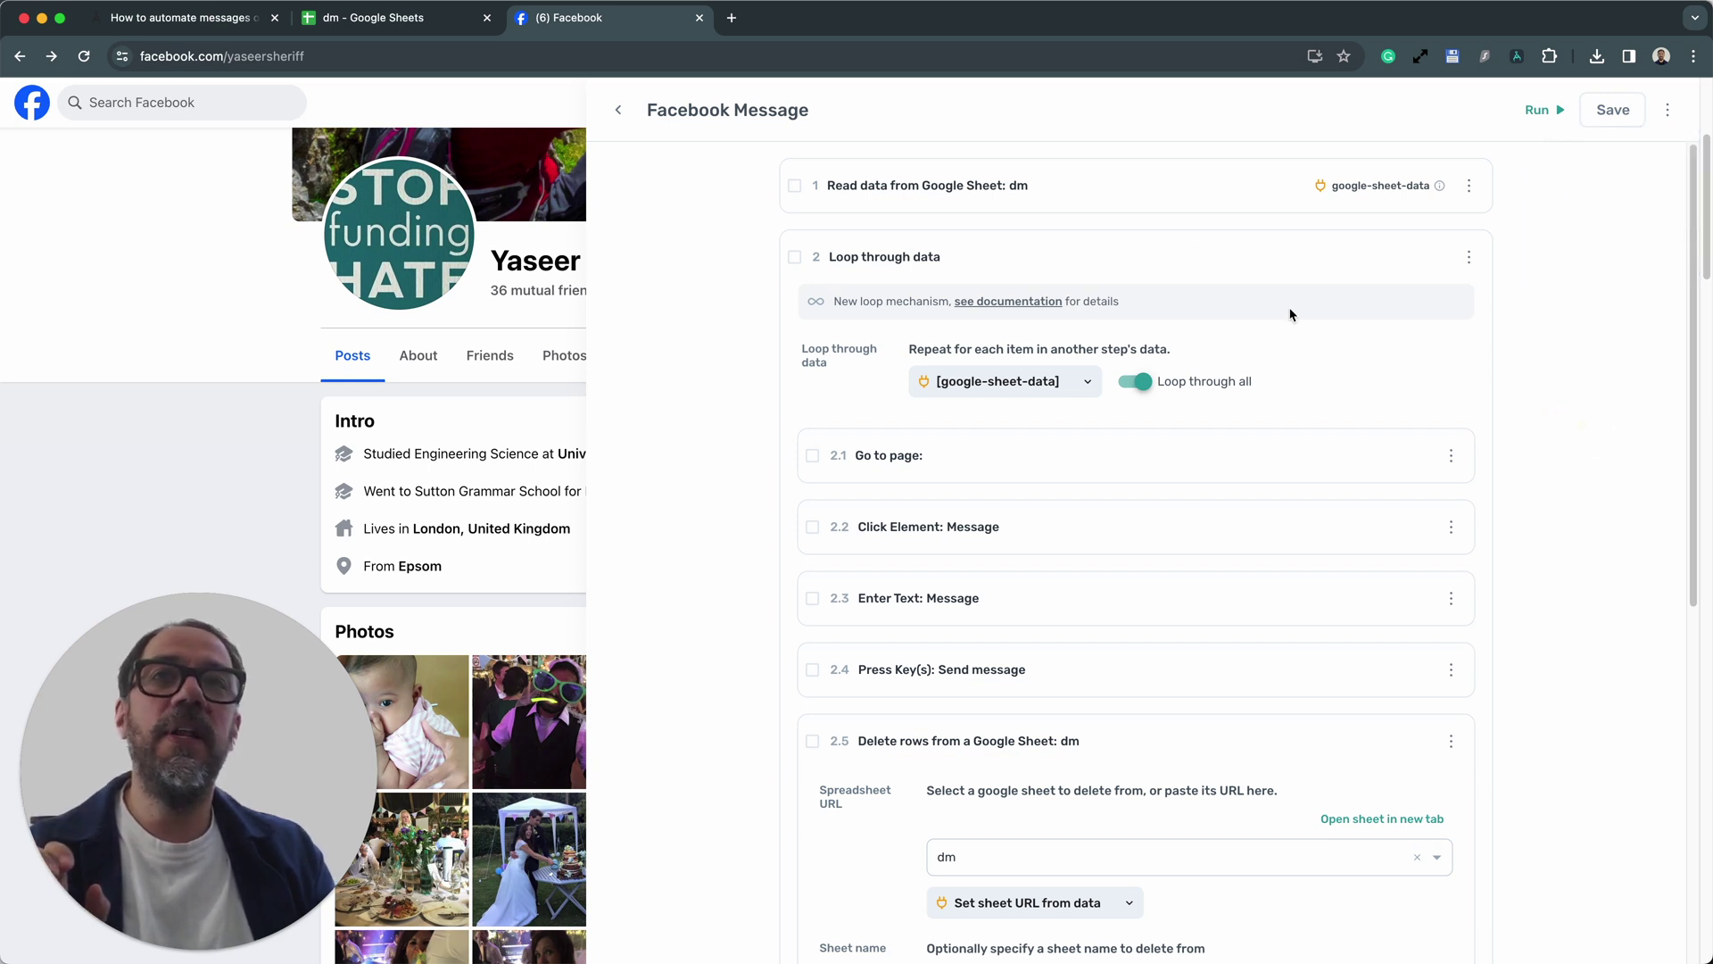
Turn on first and last cell limits for step 1, replacing the ZZ last cell with AB1
{"action": "left_click", "coordinate": [1133, 195]}
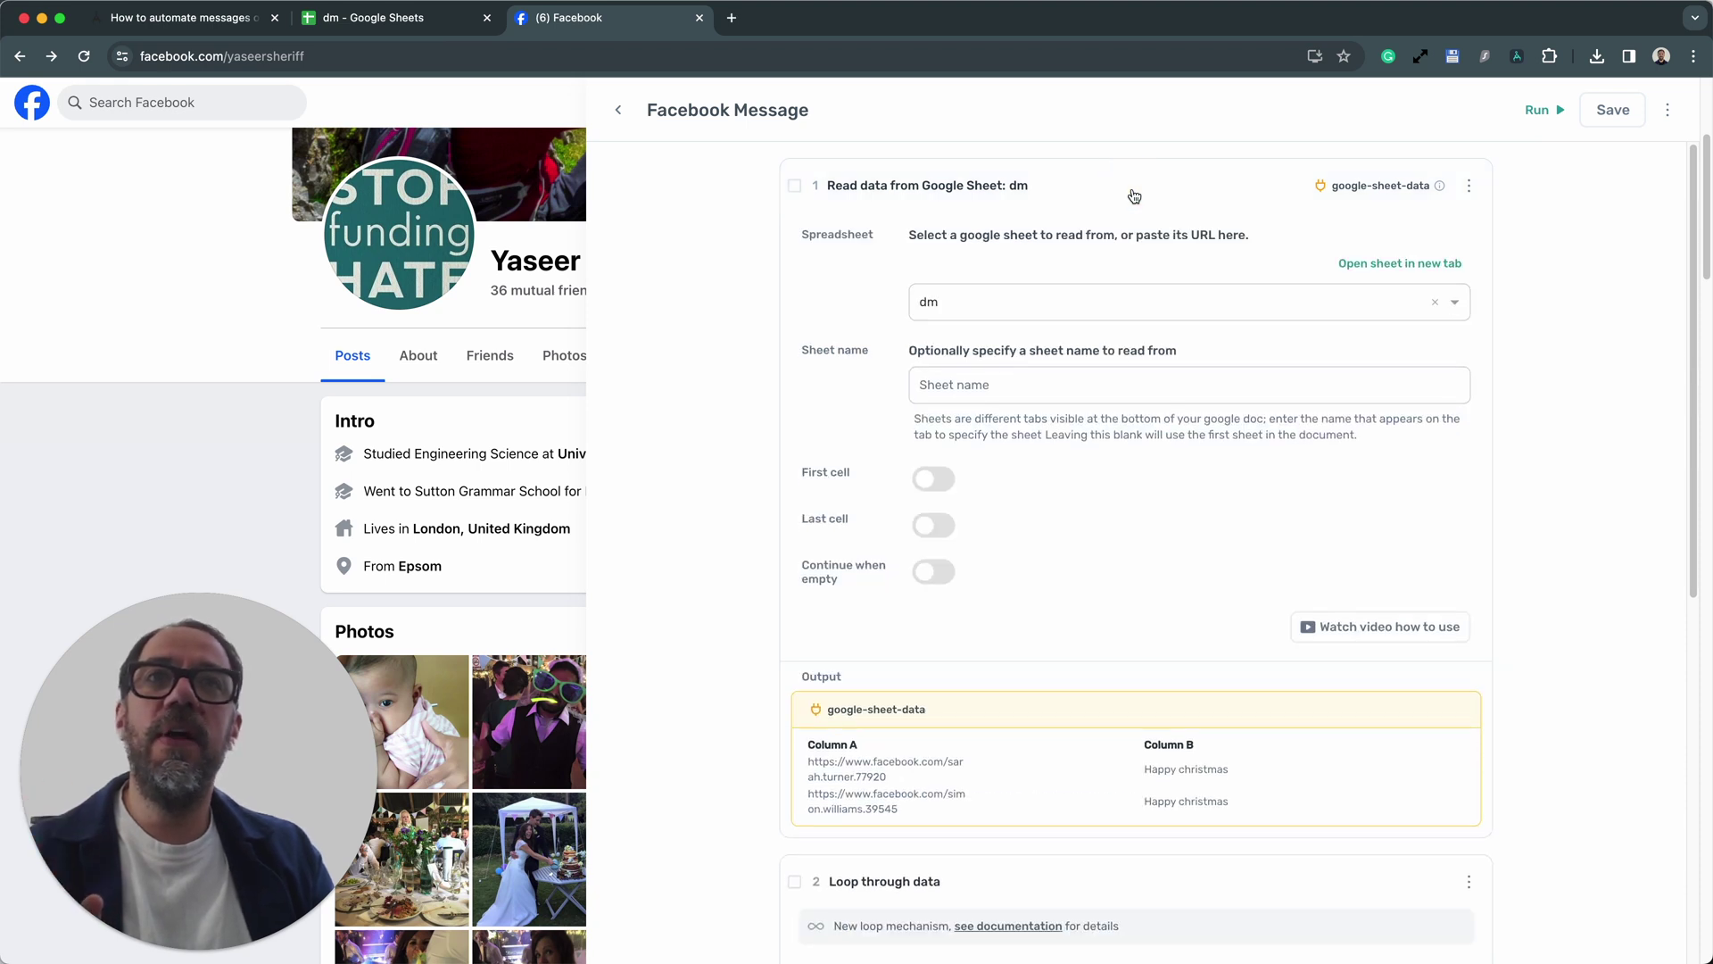
{"action": "left_click", "coordinate": [933, 479]}
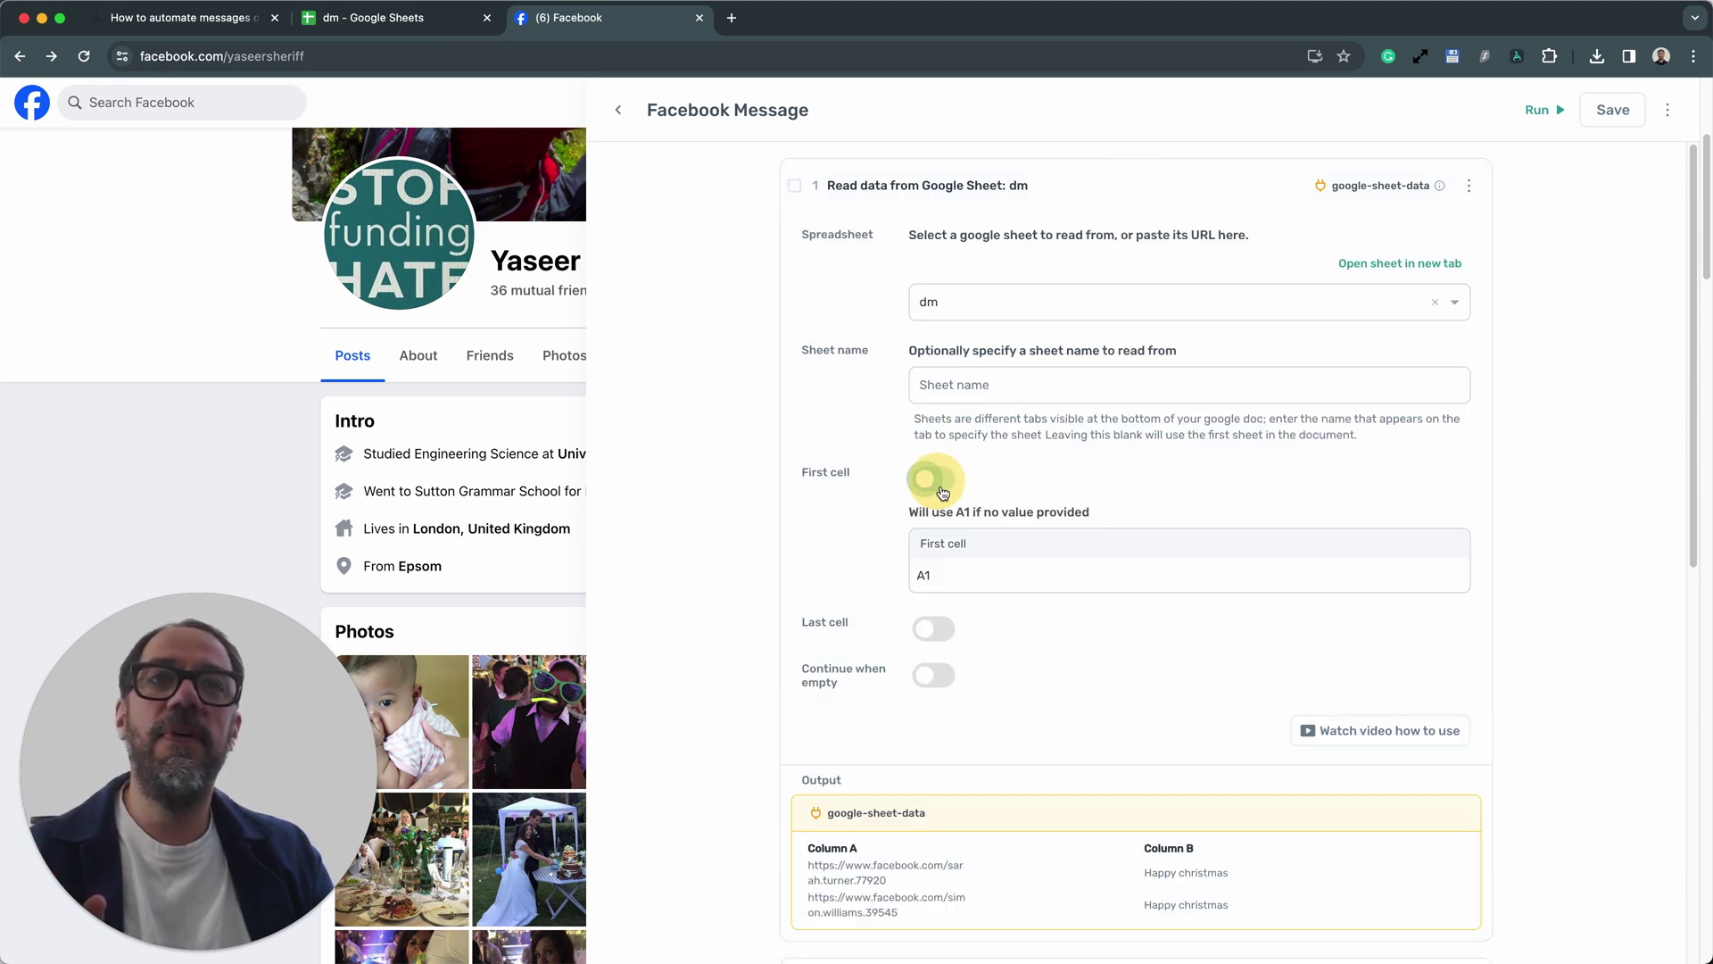
{"action": "left_click", "coordinate": [934, 639]}
{"action": "scroll", "coordinate": [964, 685], "scroll_direction": "down", "scroll_amount": 3}
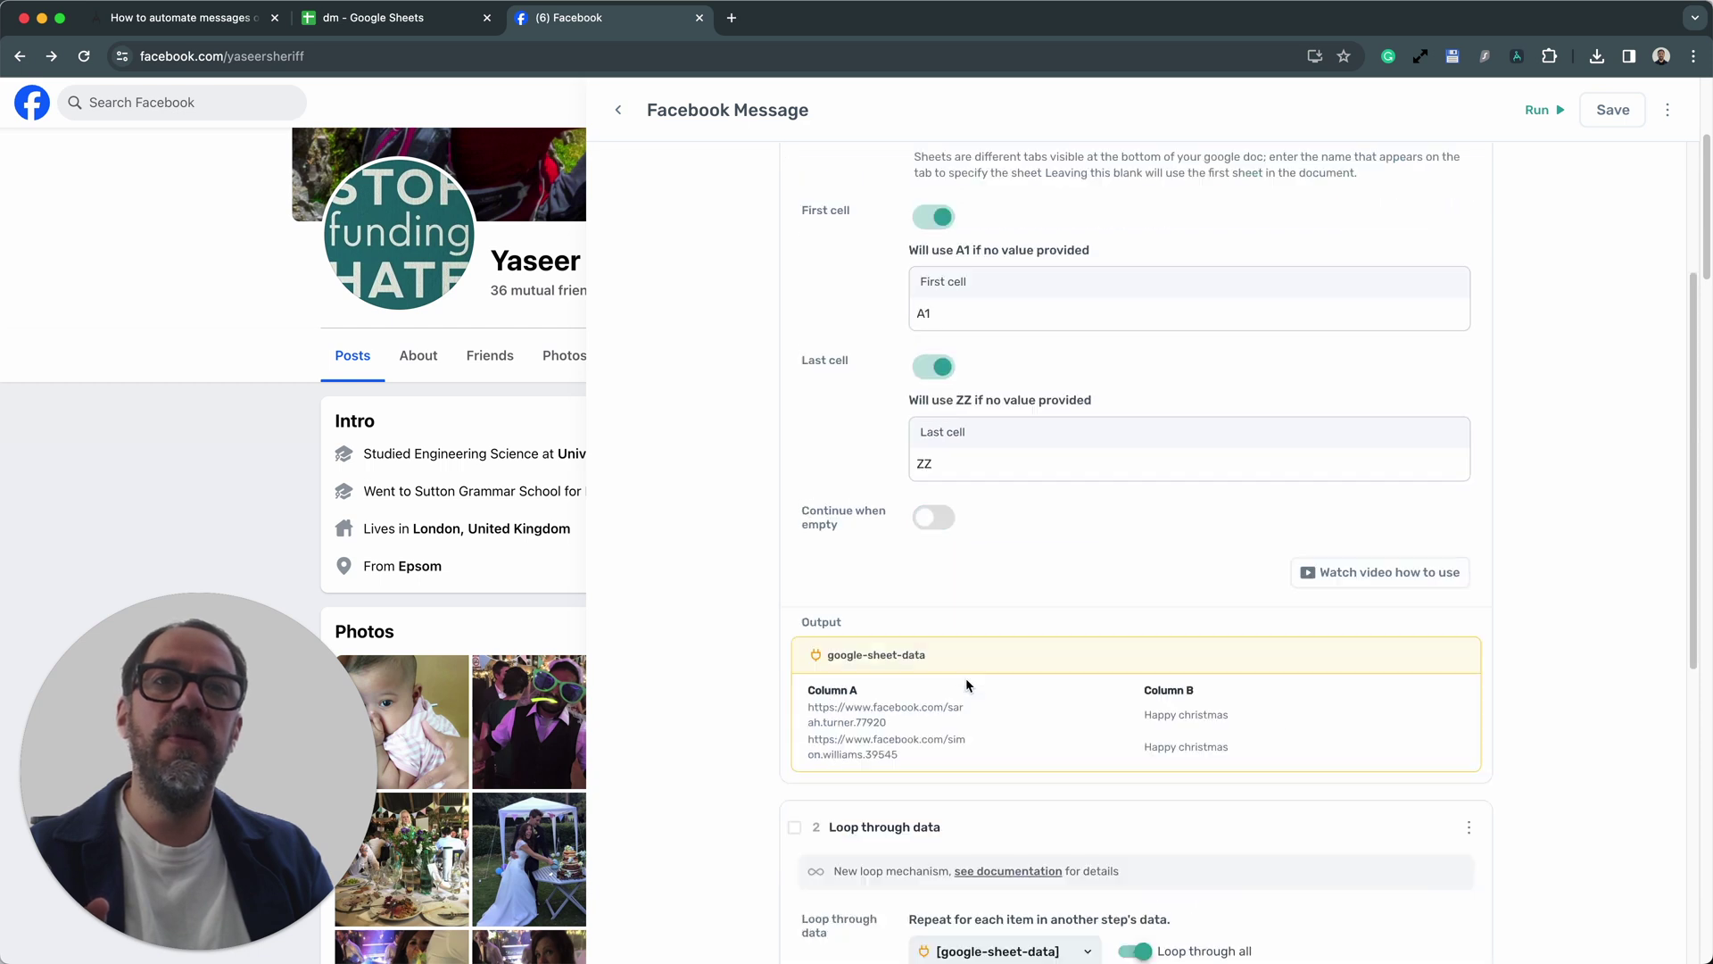
{"action": "left_click", "coordinate": [944, 446]}
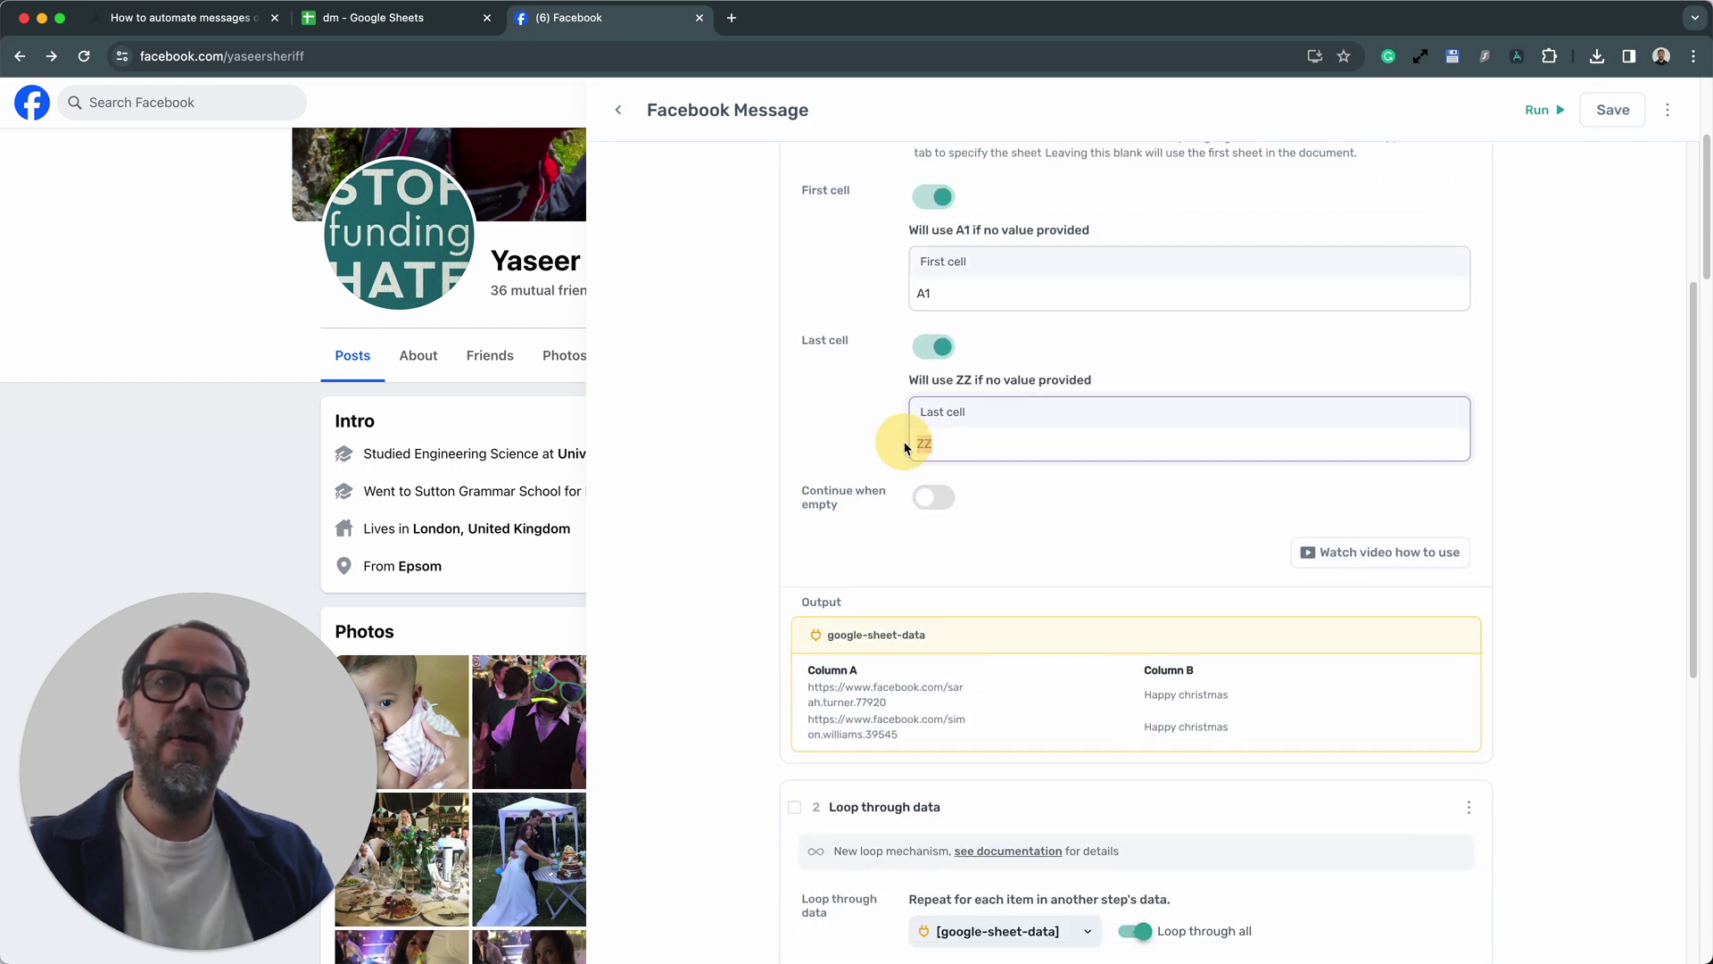
{"action": "double_click", "coordinate": [924, 443]}
{"action": "type", "text": "Ab1"}
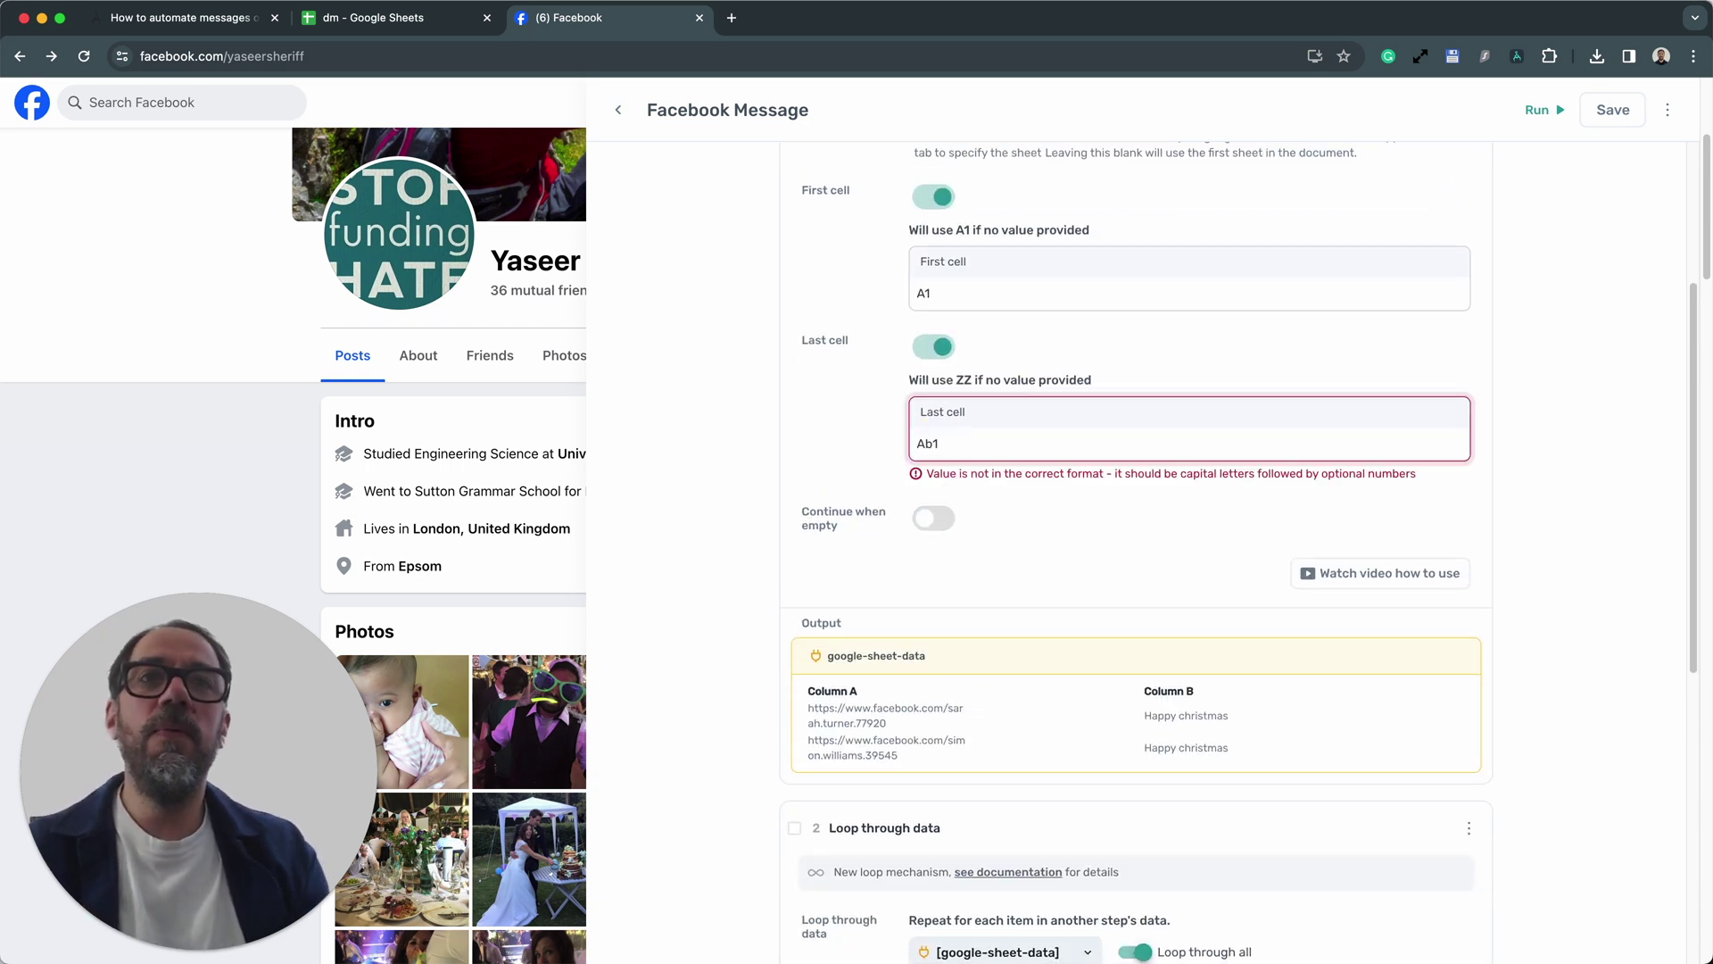
{"action": "key", "text": "BackSpace"}
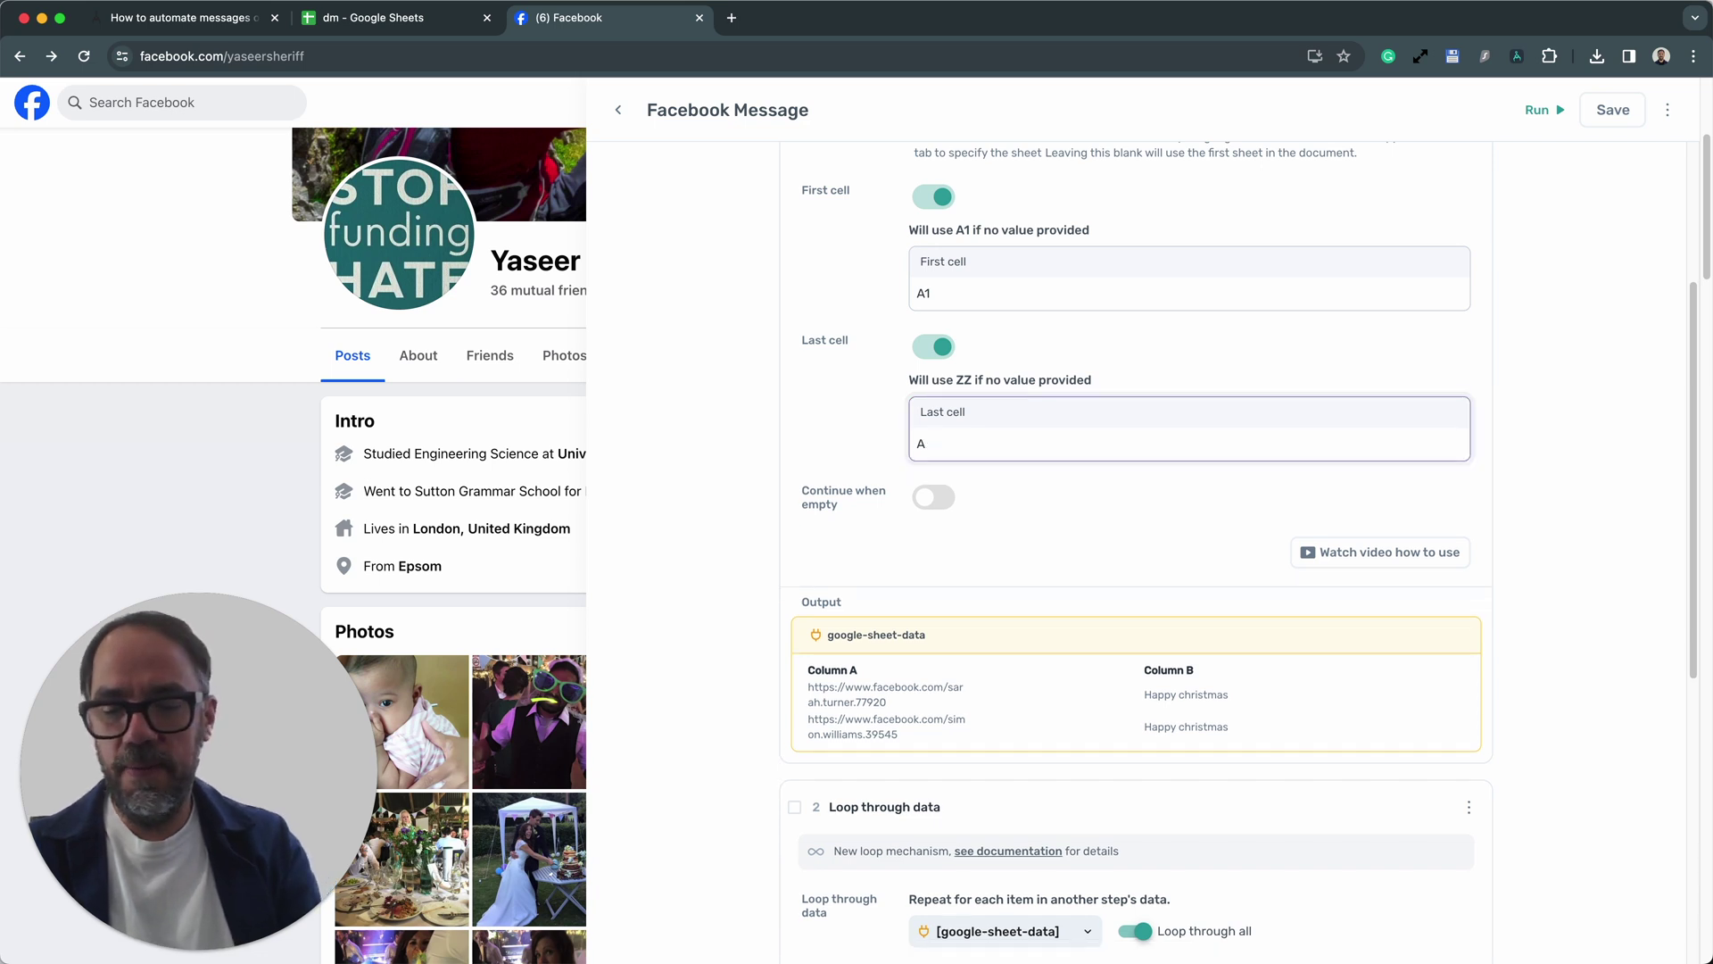
{"action": "type", "text": "B"}
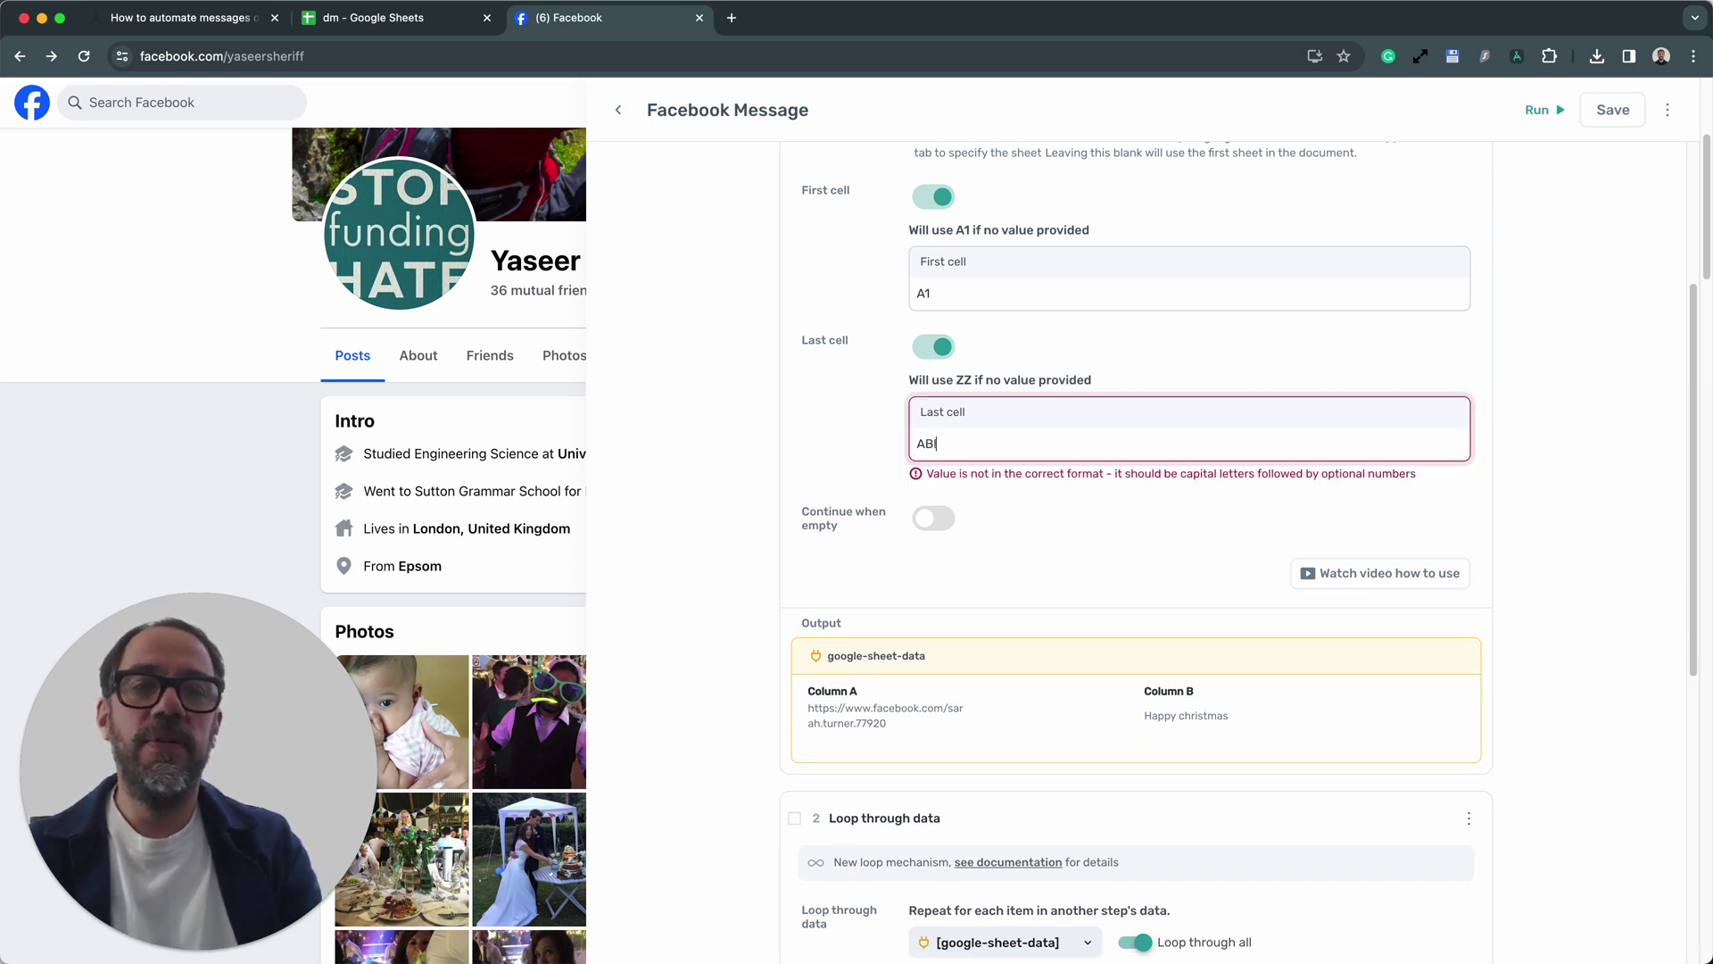
{"action": "type", "text": "1"}
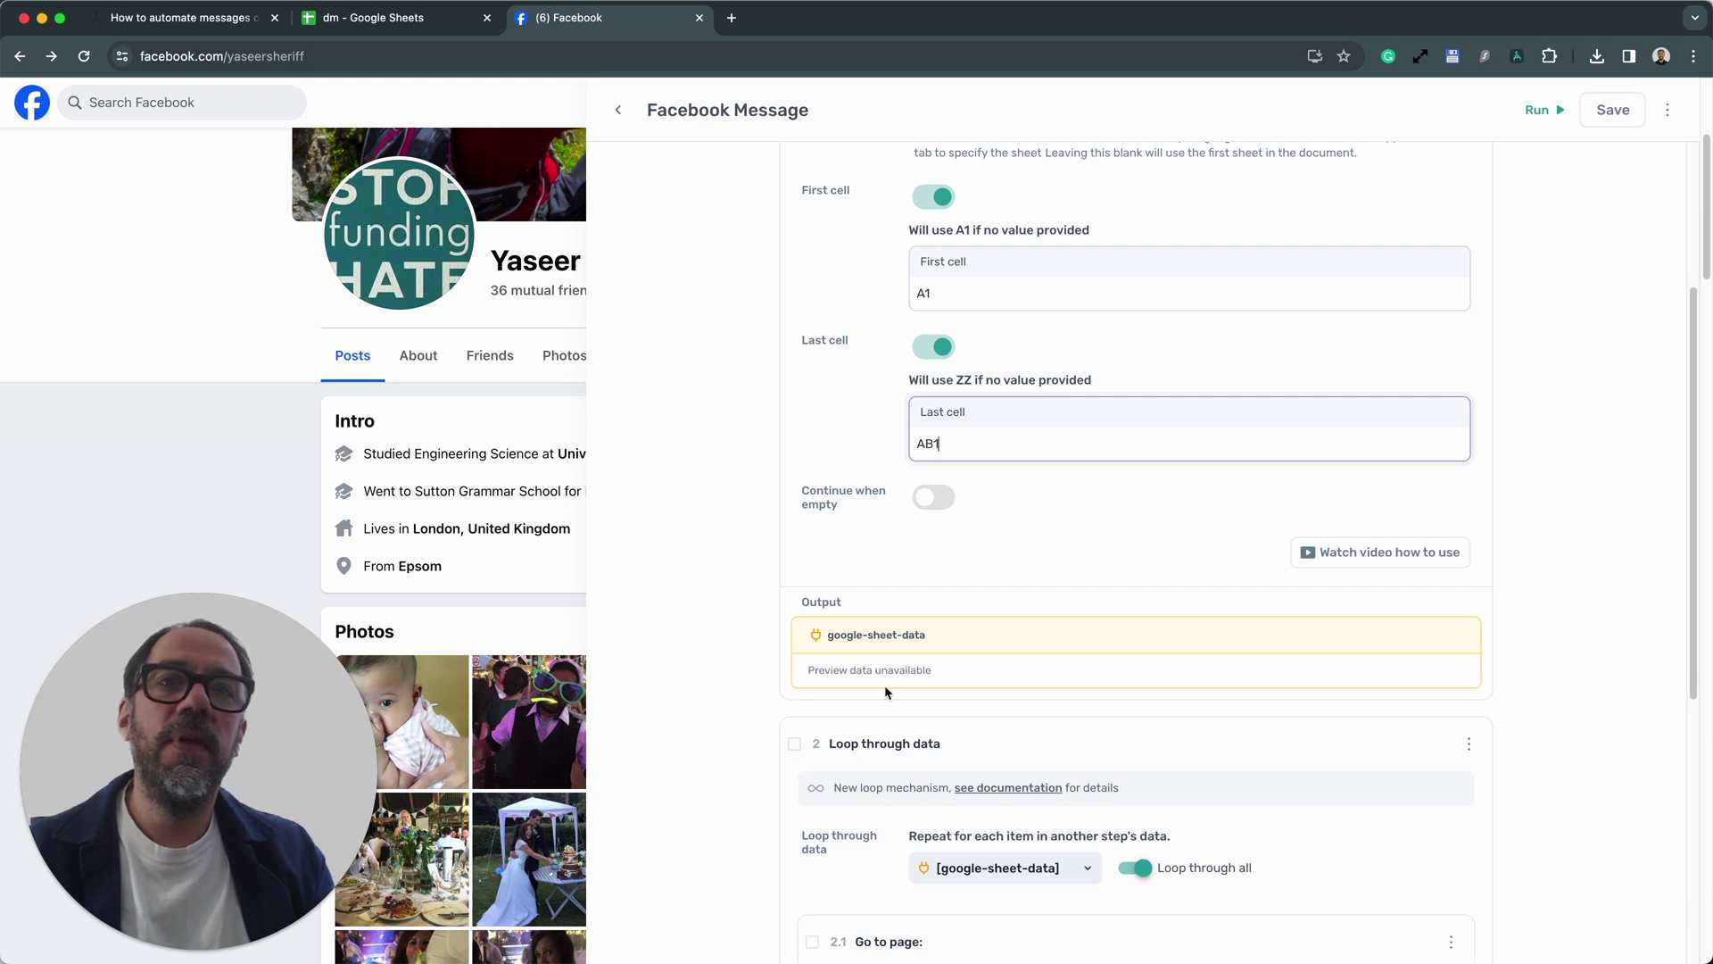
{"action": "left_click", "coordinate": [1034, 548]}
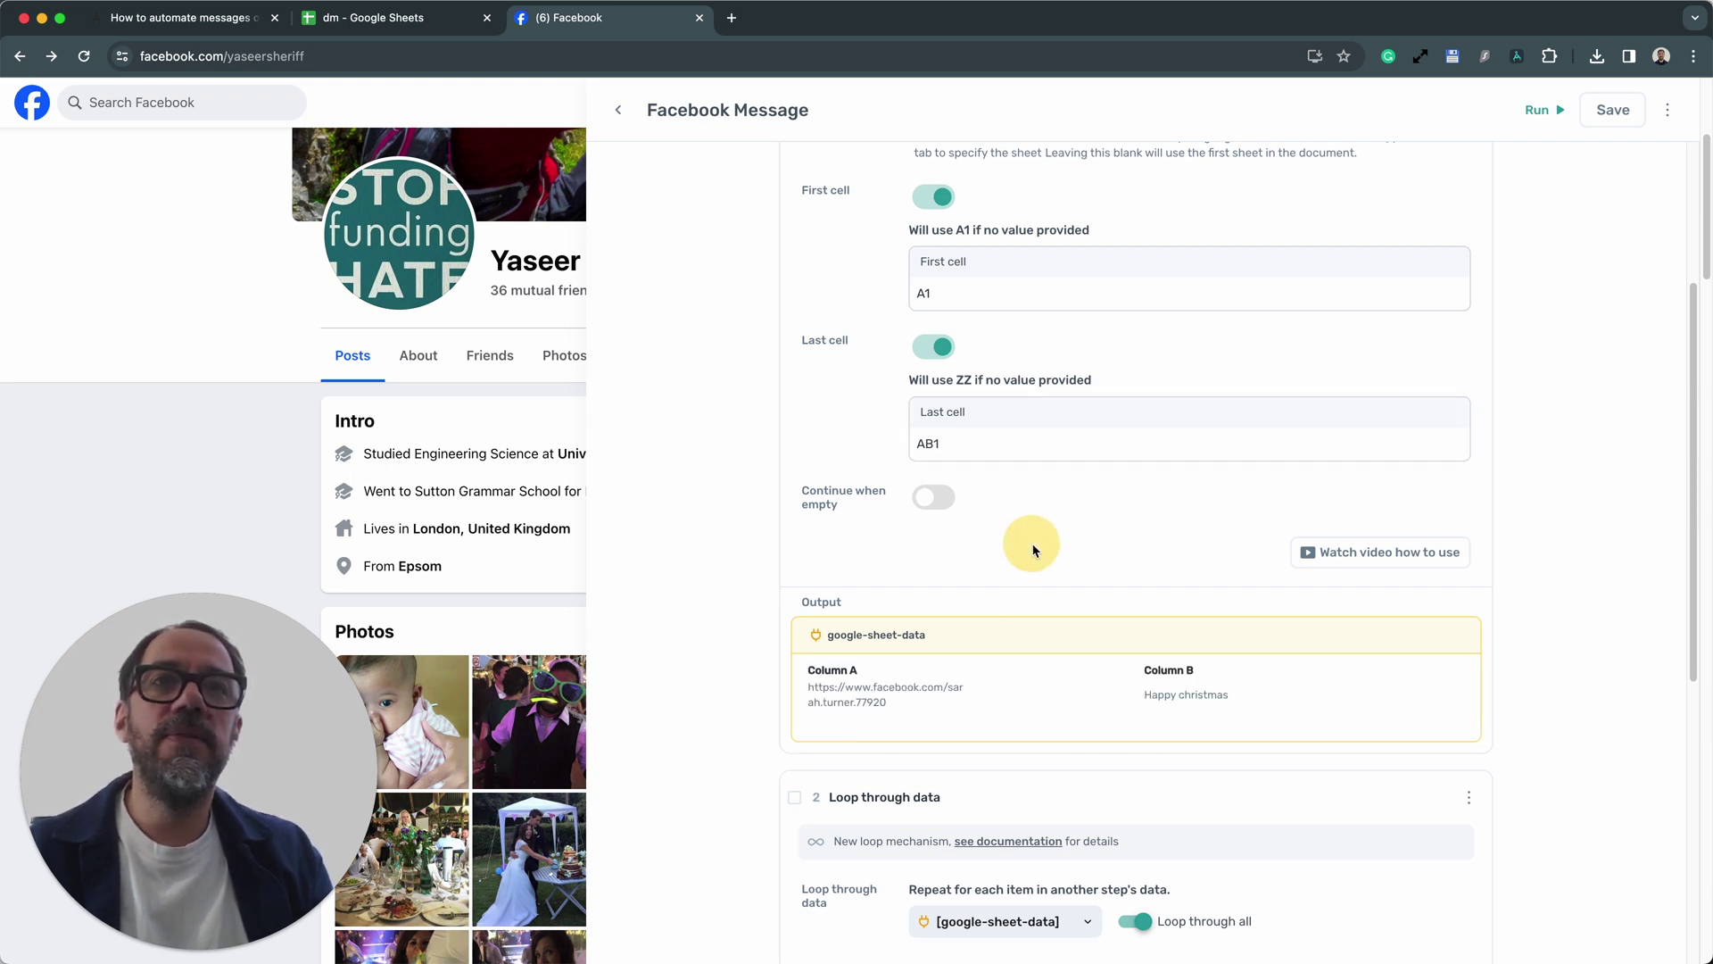
Clear the AB1 last cell and switch off both the last and first cell limits
{"action": "left_click", "coordinate": [982, 438]}
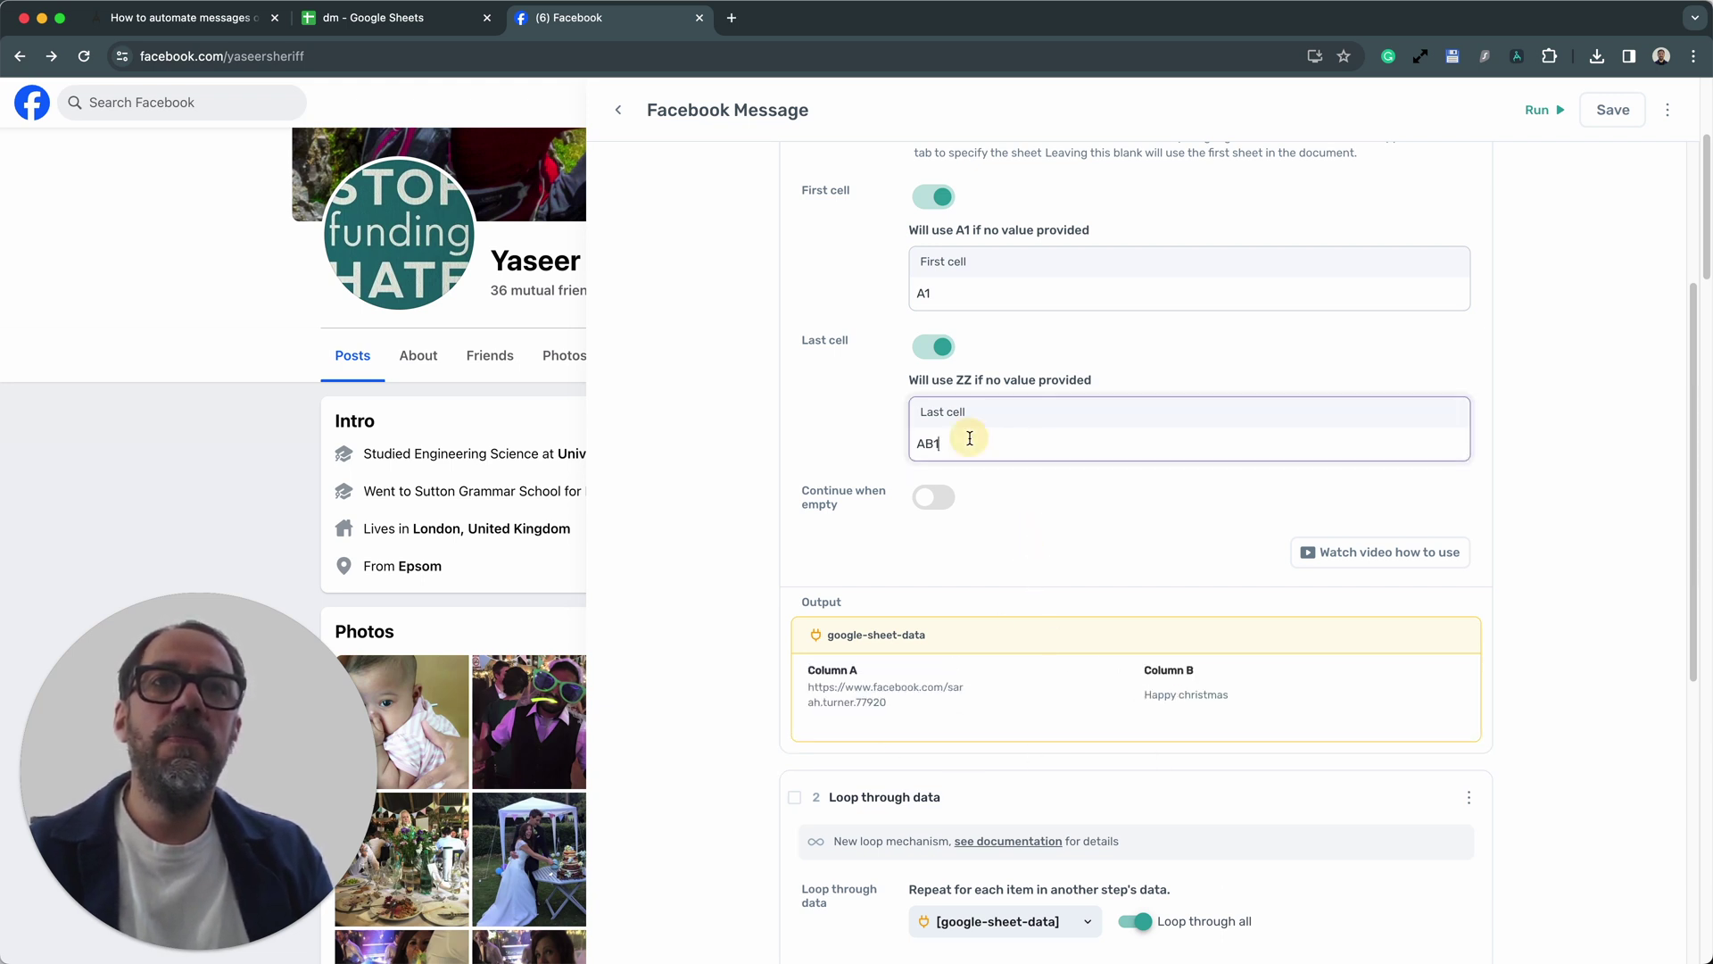
{"action": "double_click", "coordinate": [968, 436]}
{"action": "key", "text": "BackSpace"}
{"action": "left_click", "coordinate": [932, 350]}
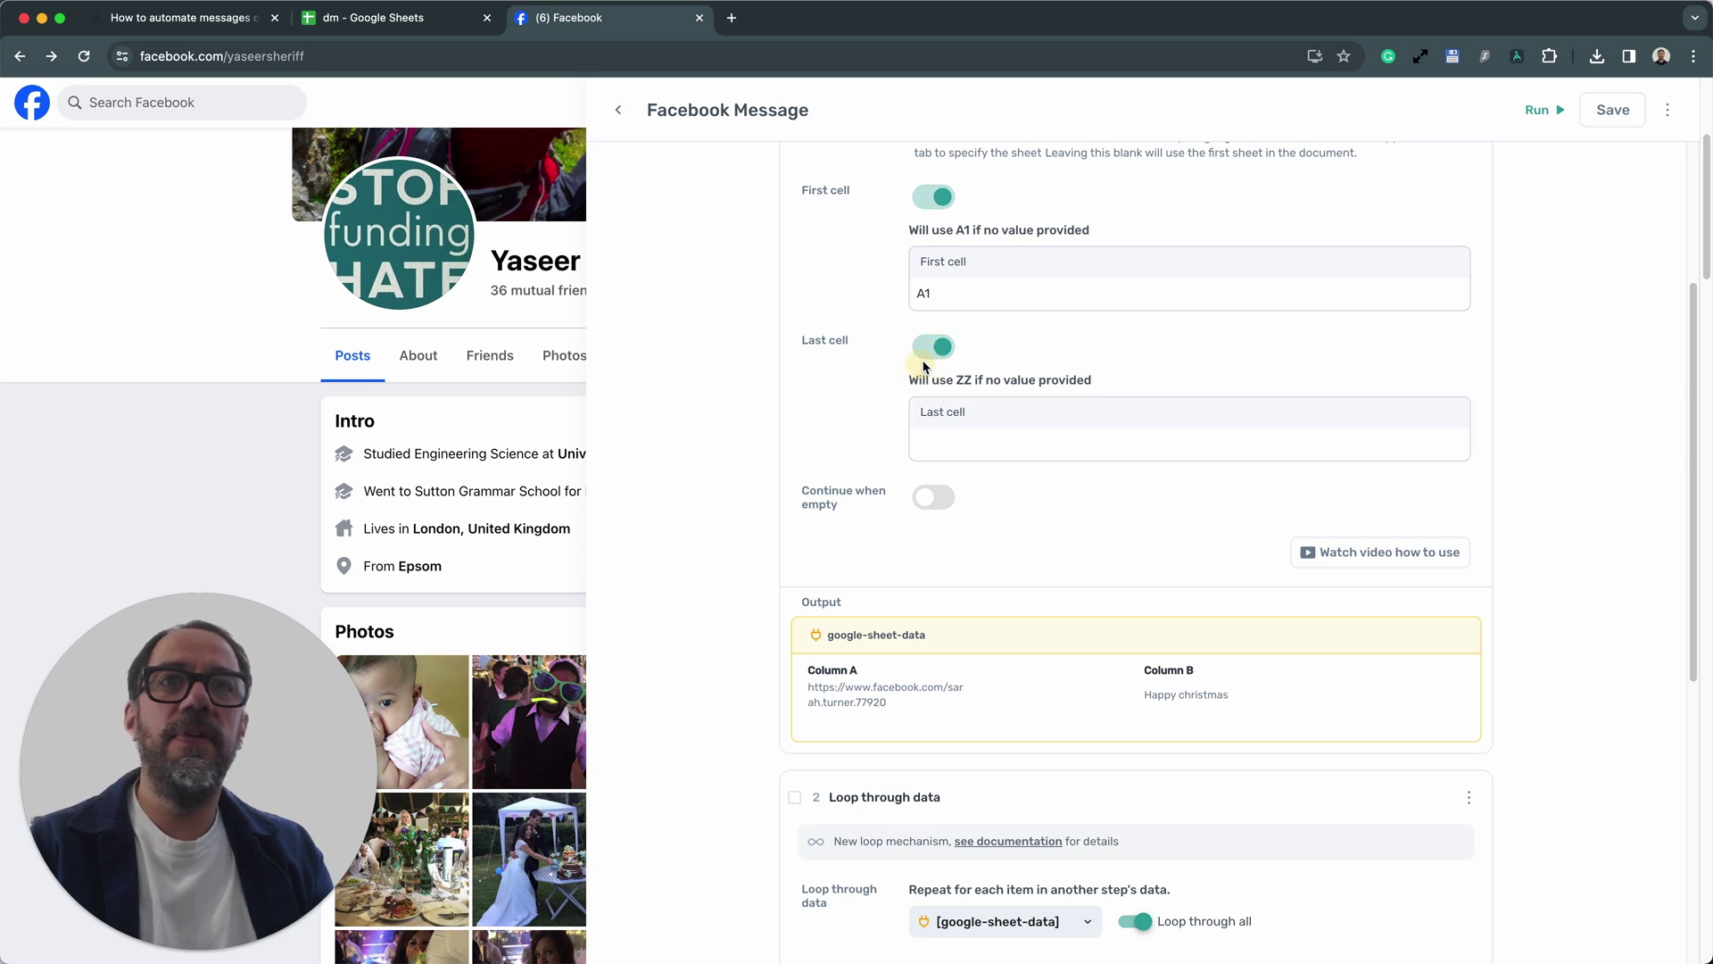
{"action": "left_click", "coordinate": [933, 295]}
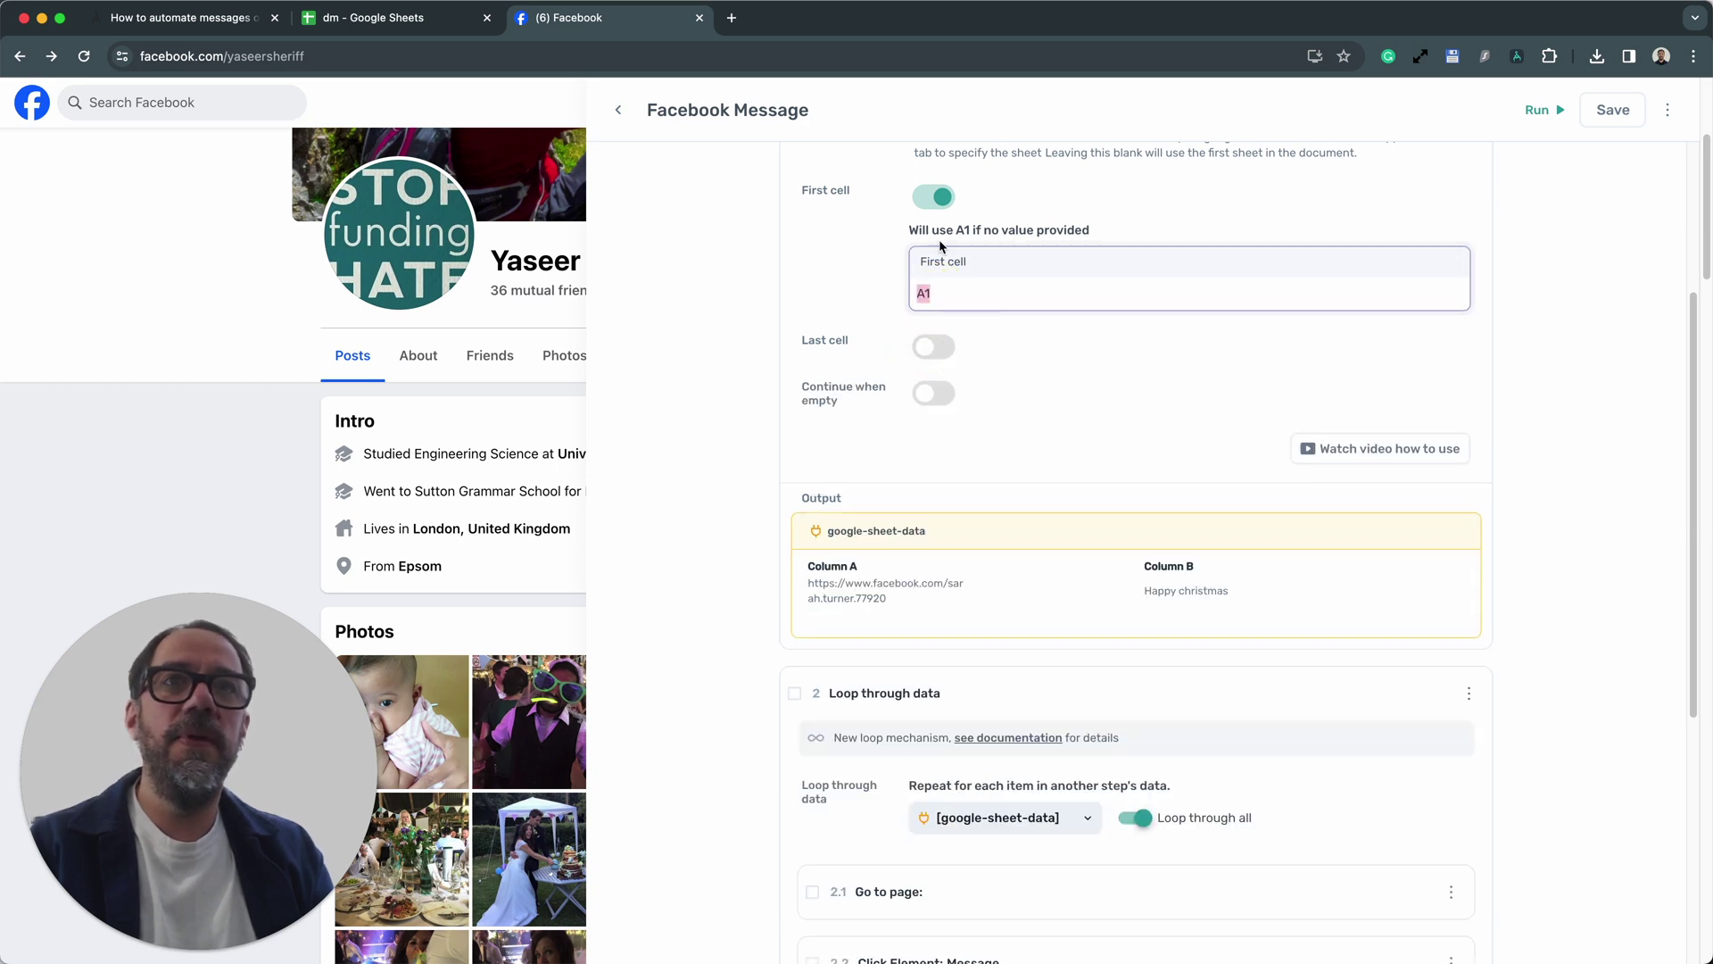
{"action": "left_click", "coordinate": [933, 200]}
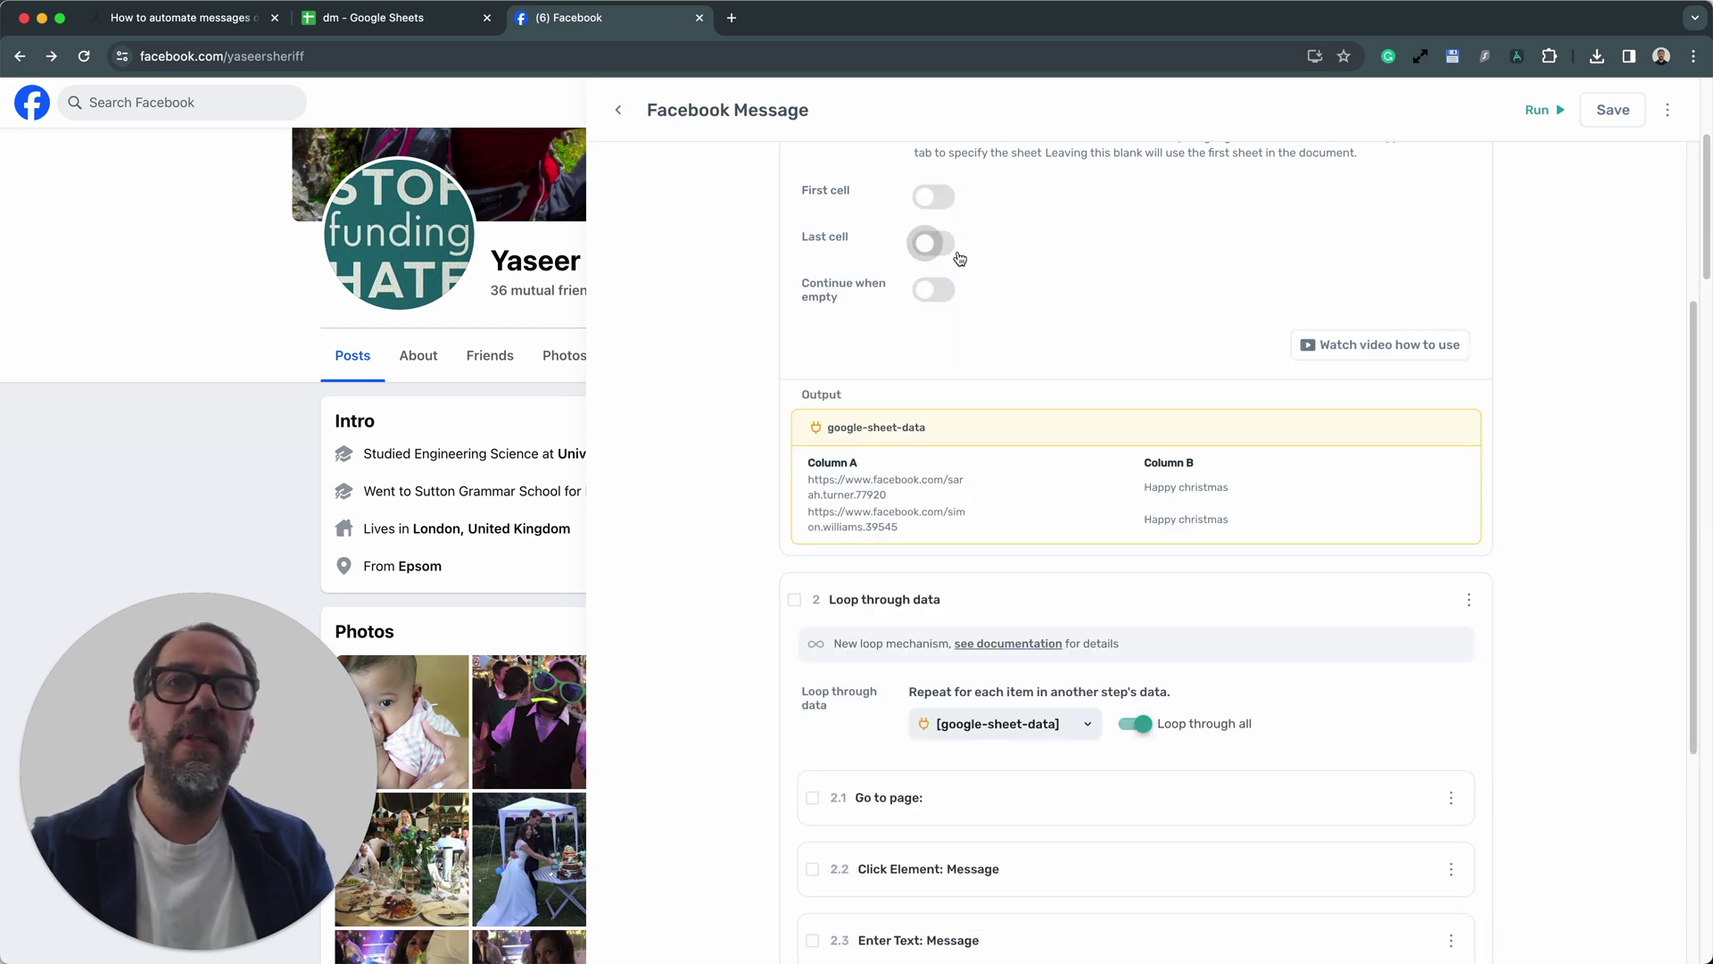
{"action": "scroll", "coordinate": [1041, 470], "scroll_direction": "up", "scroll_amount": 3}
{"action": "scroll", "coordinate": [1040, 469], "scroll_direction": "up", "scroll_amount": 1}
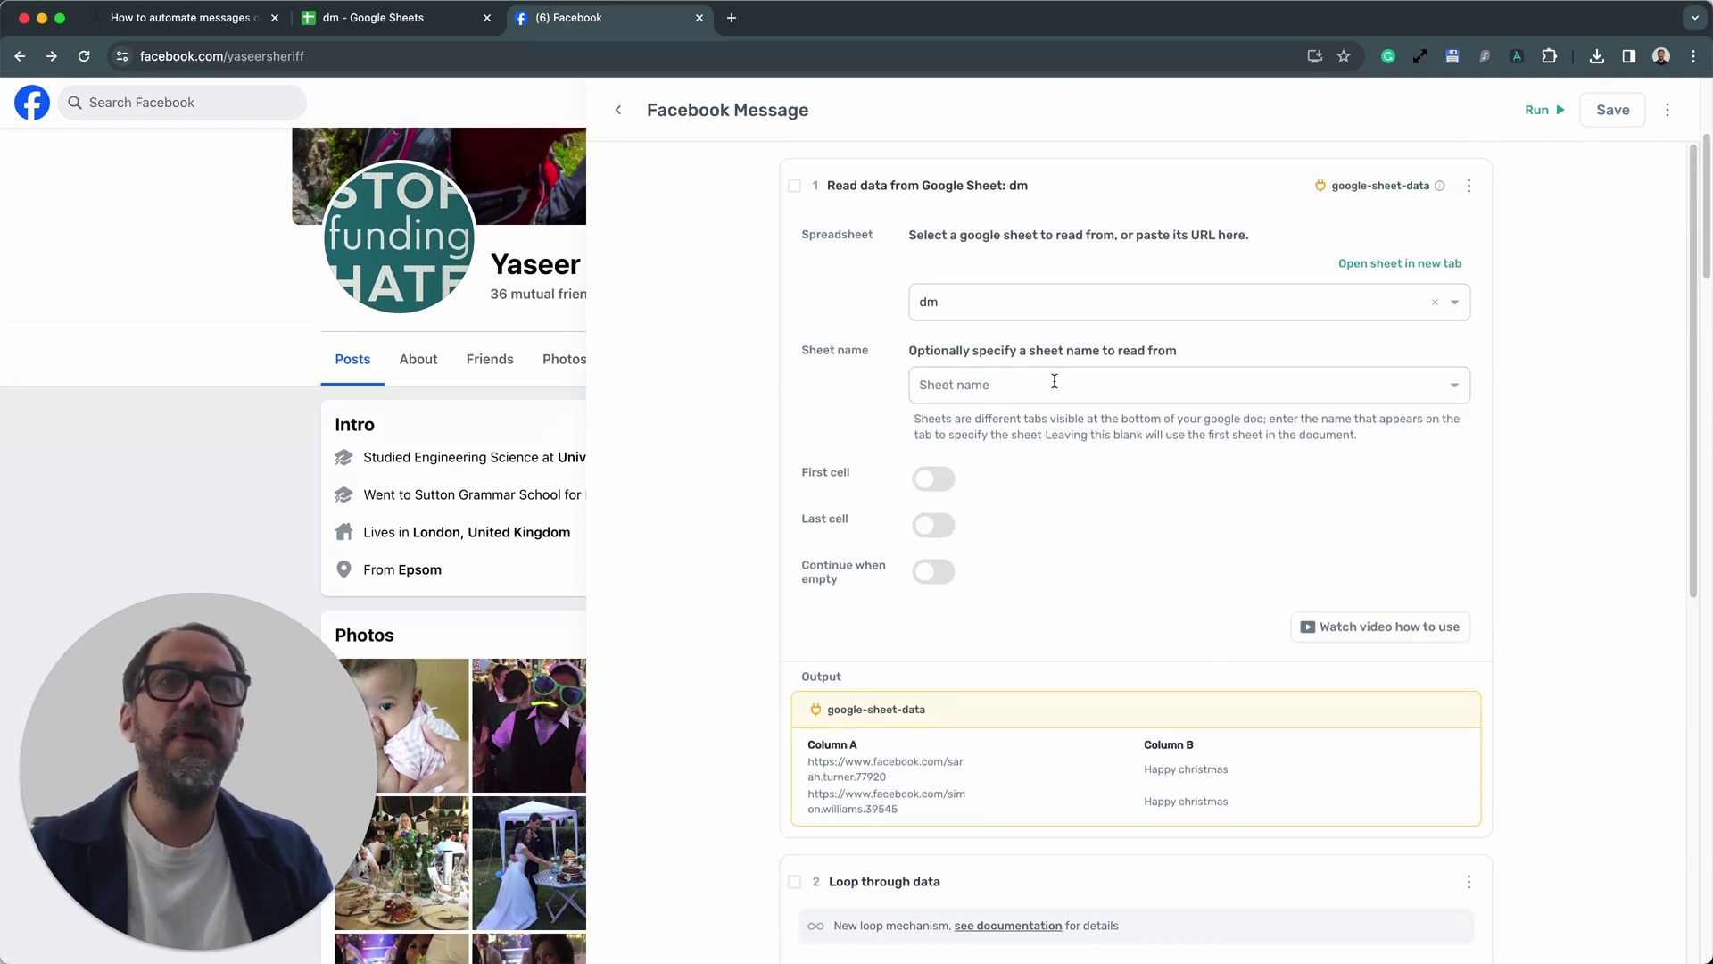
{"action": "left_click", "coordinate": [1094, 198]}
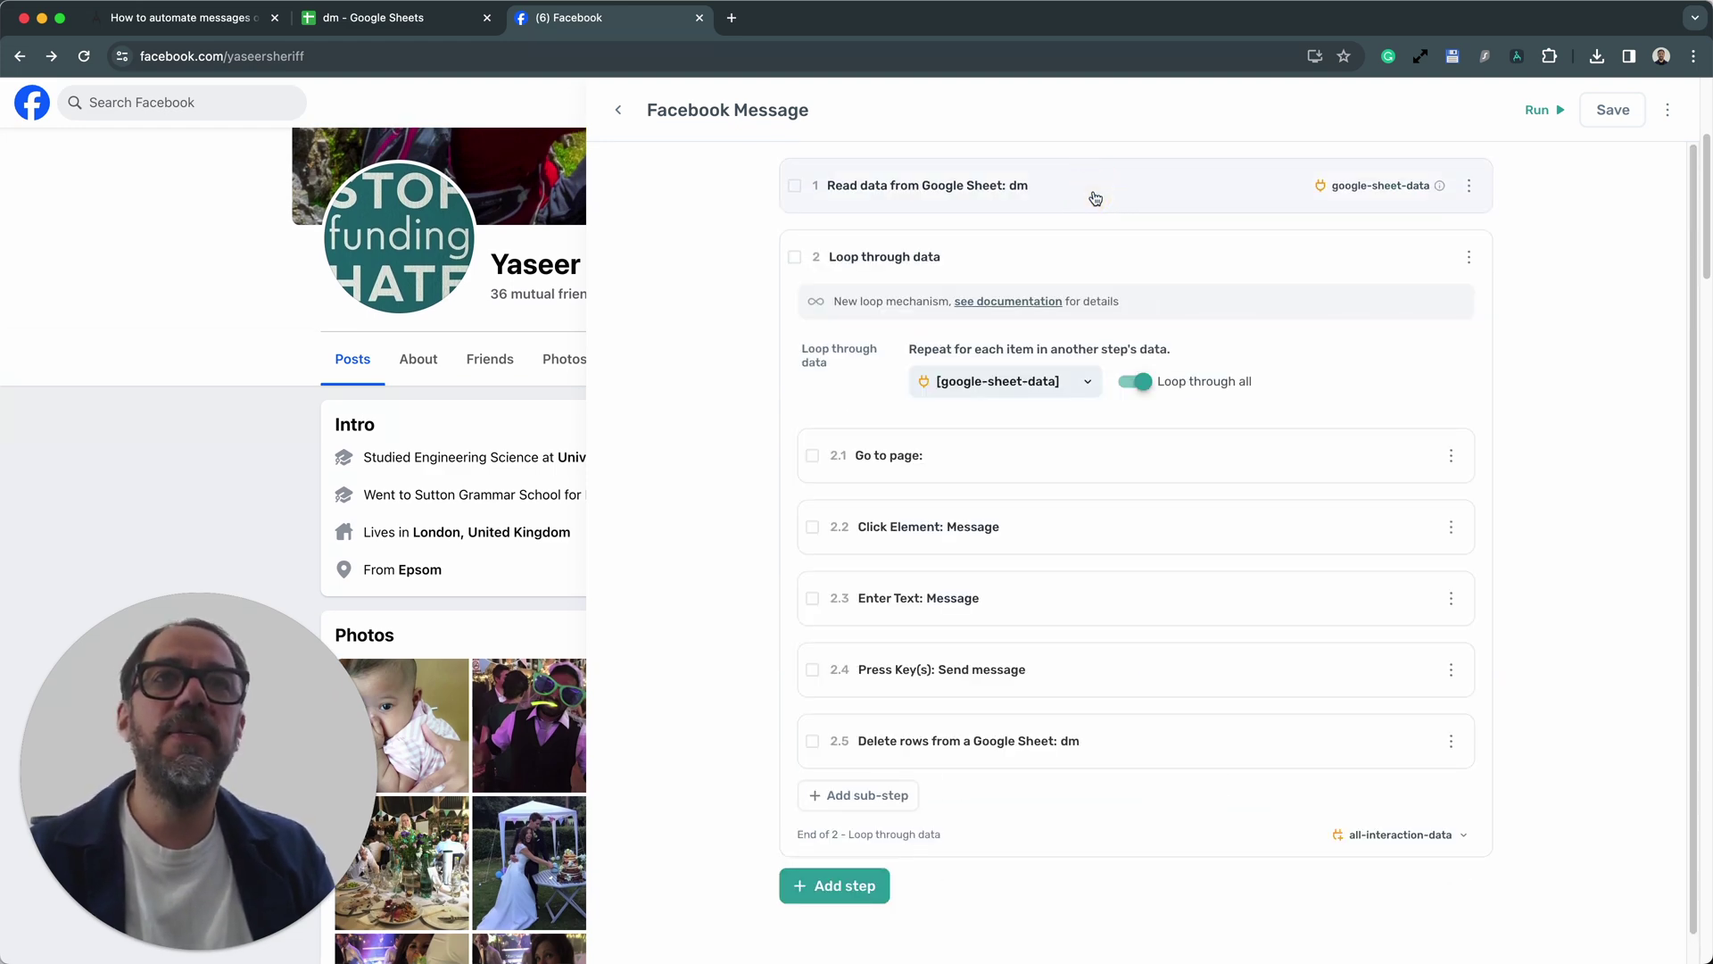
Disable step 2.4 Press Key(s): Send message from its options menu
{"action": "scroll", "coordinate": [1067, 647], "scroll_direction": "down", "scroll_amount": 1}
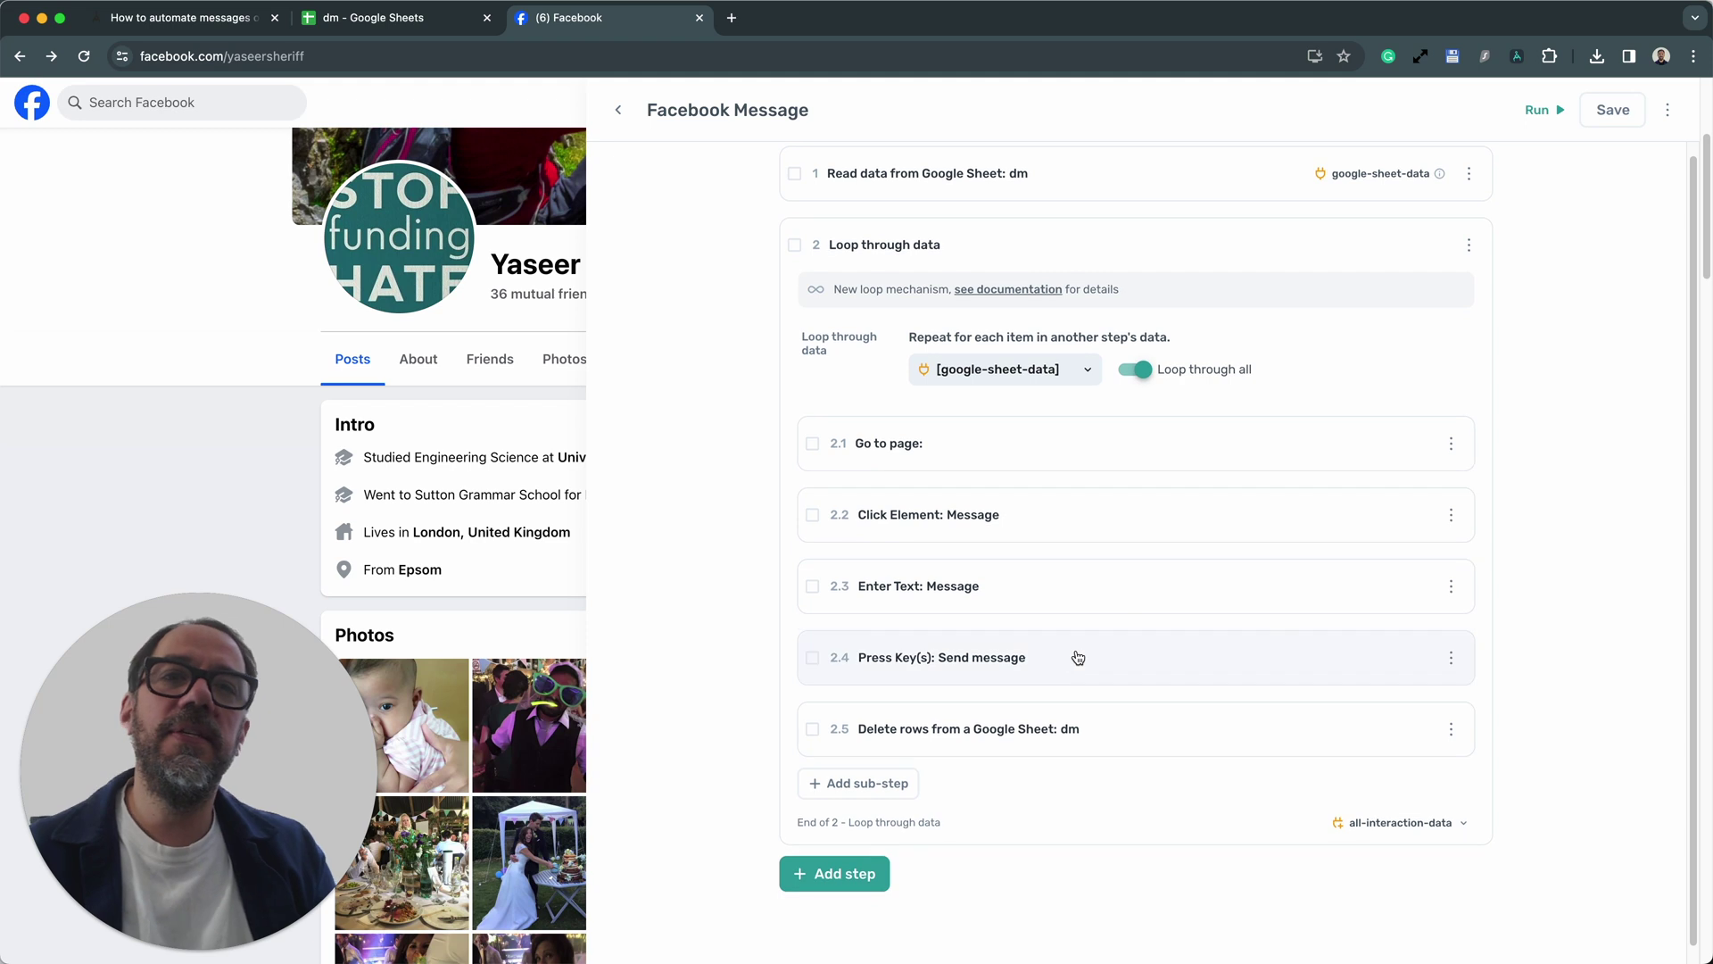
{"action": "left_click", "coordinate": [1079, 658]}
{"action": "scroll", "coordinate": [1174, 693], "scroll_direction": "down", "scroll_amount": 2}
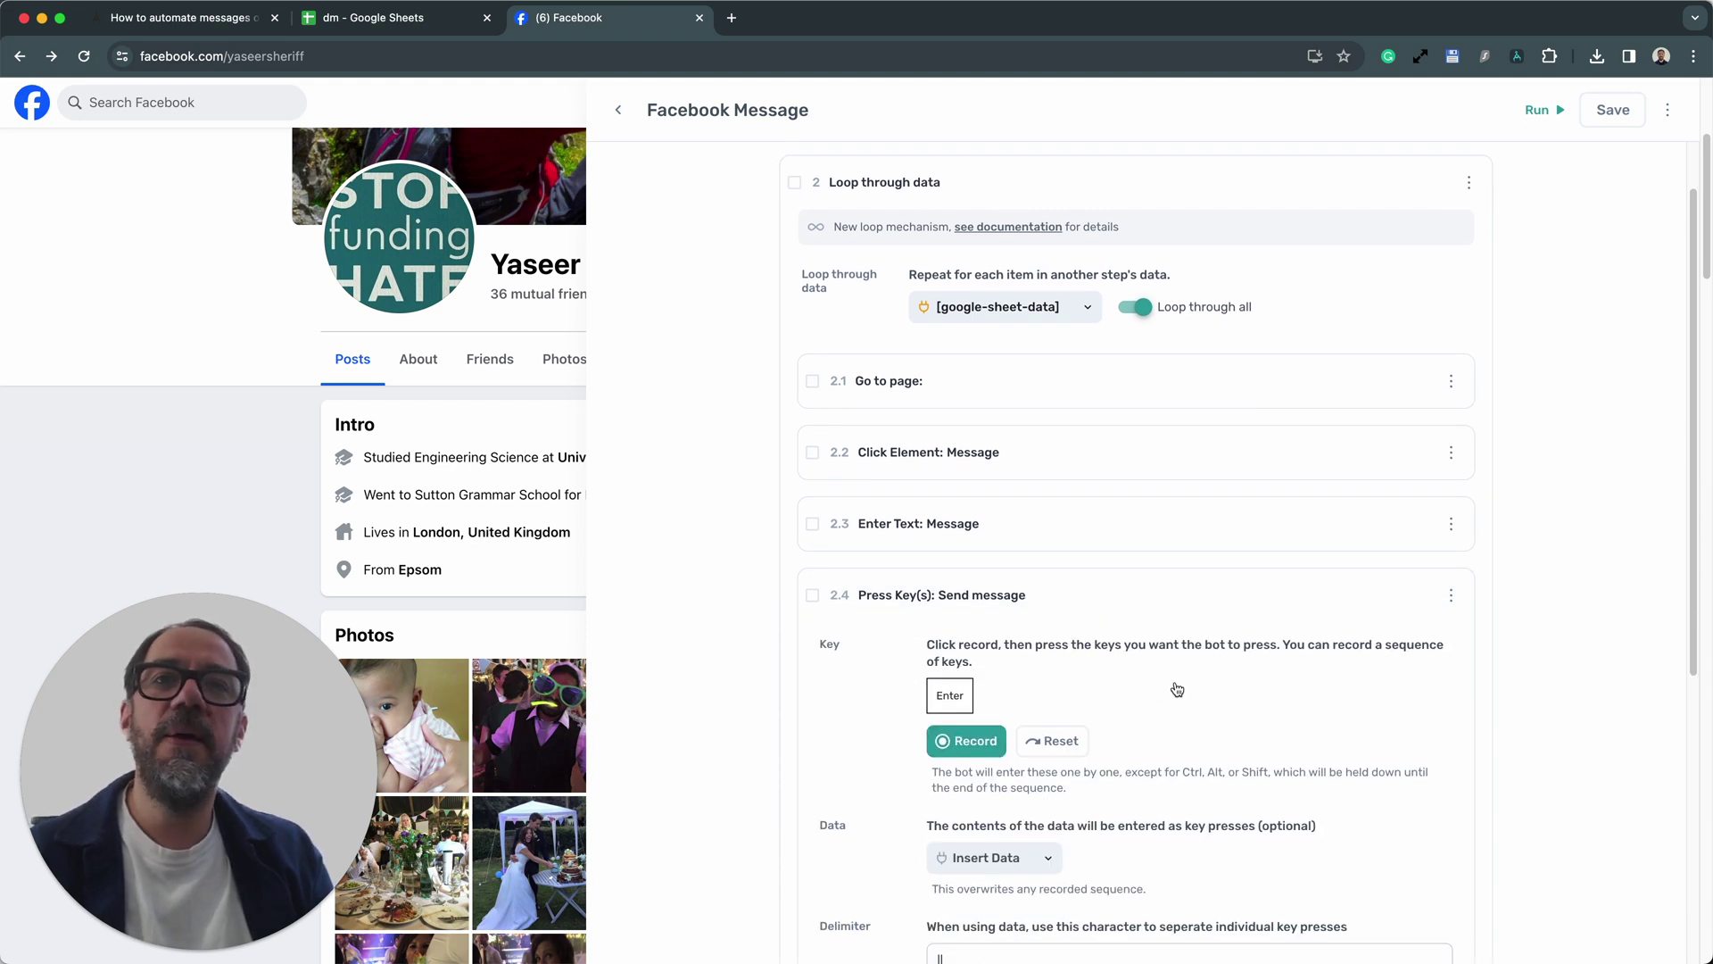
{"action": "left_click", "coordinate": [1452, 594]}
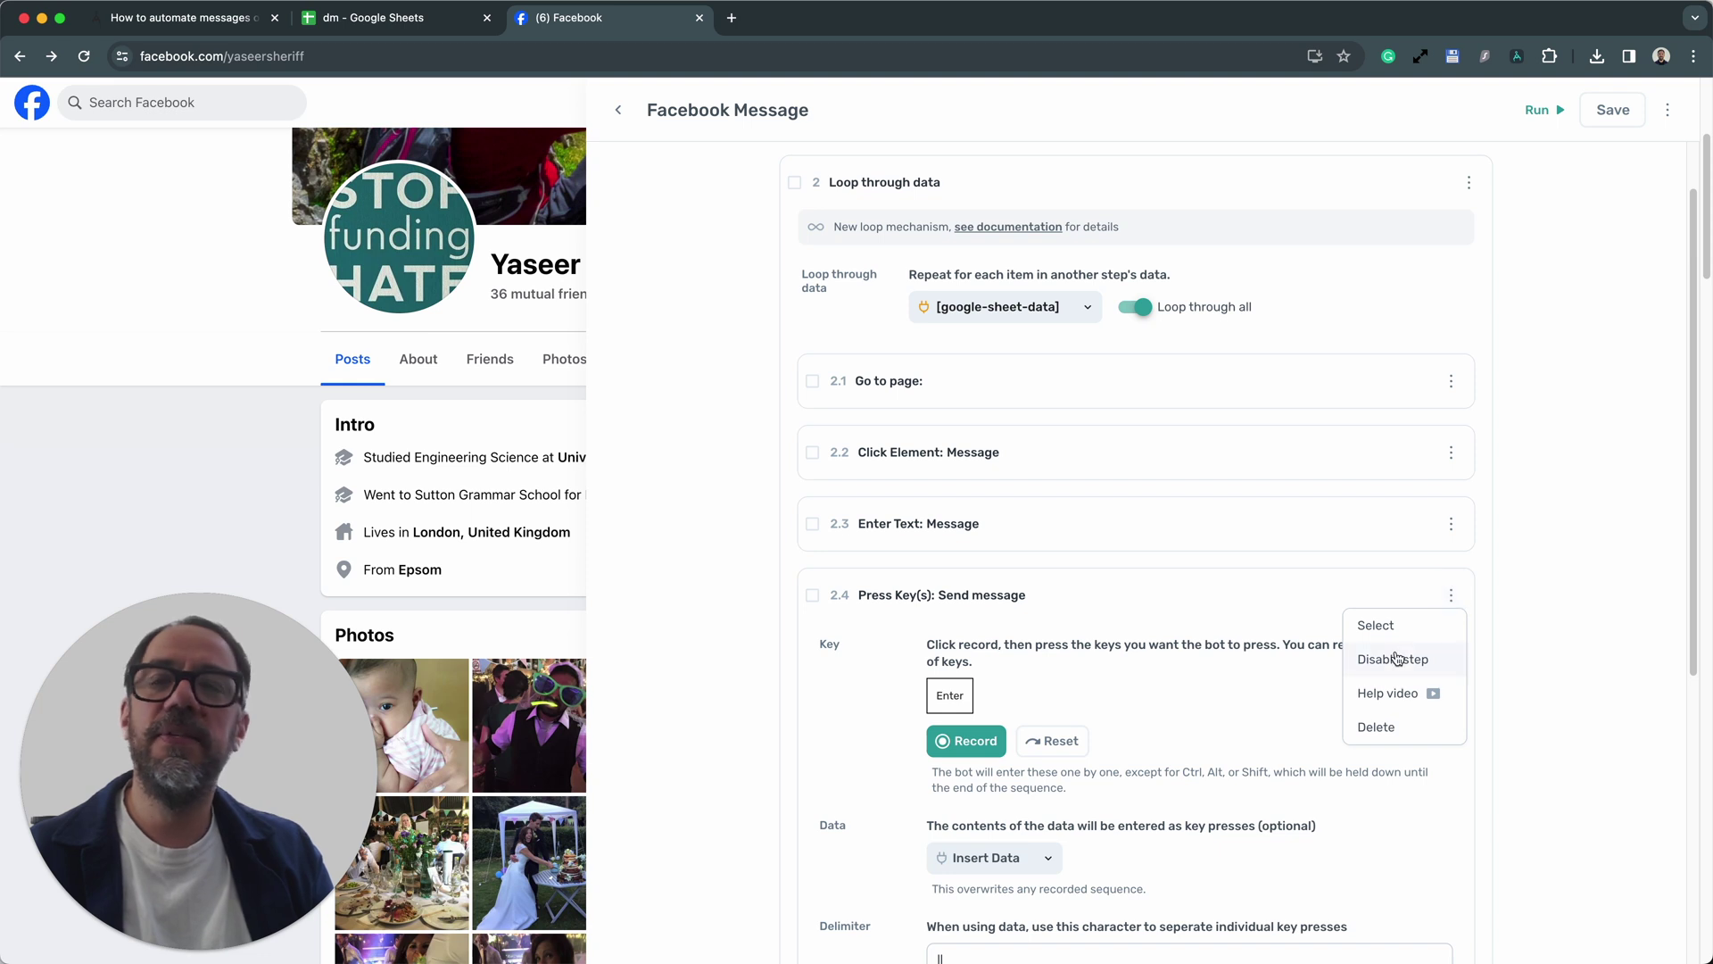
{"action": "left_click", "coordinate": [1403, 599]}
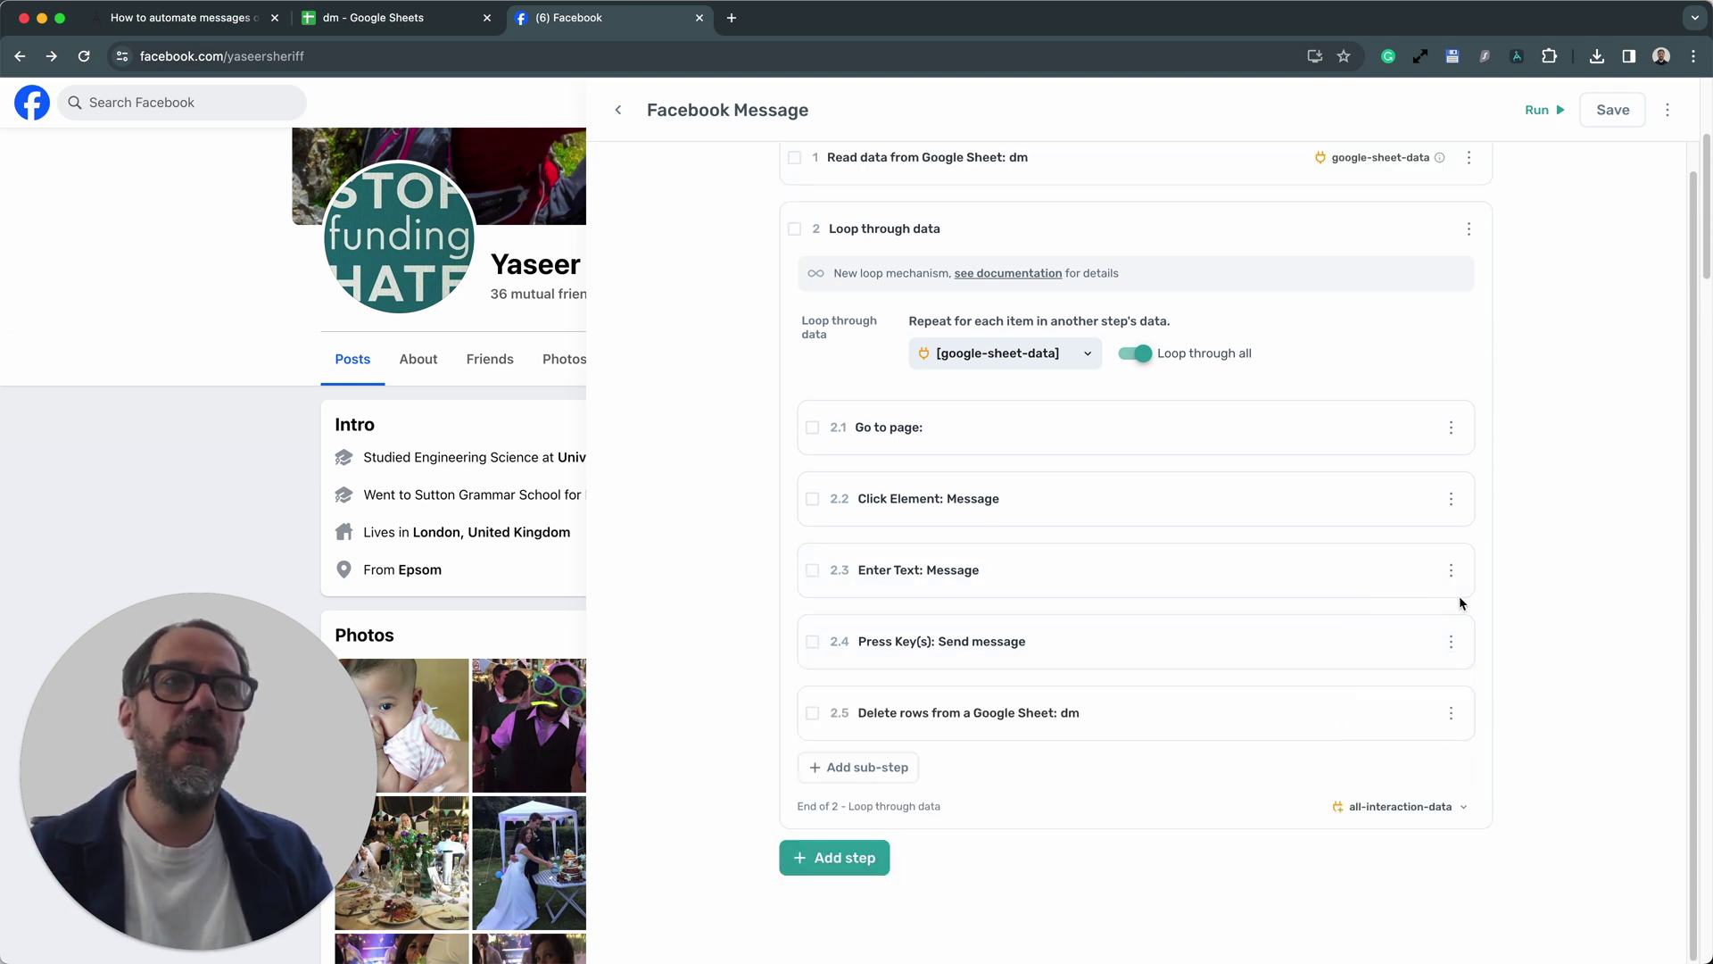
{"action": "left_click", "coordinate": [1372, 661]}
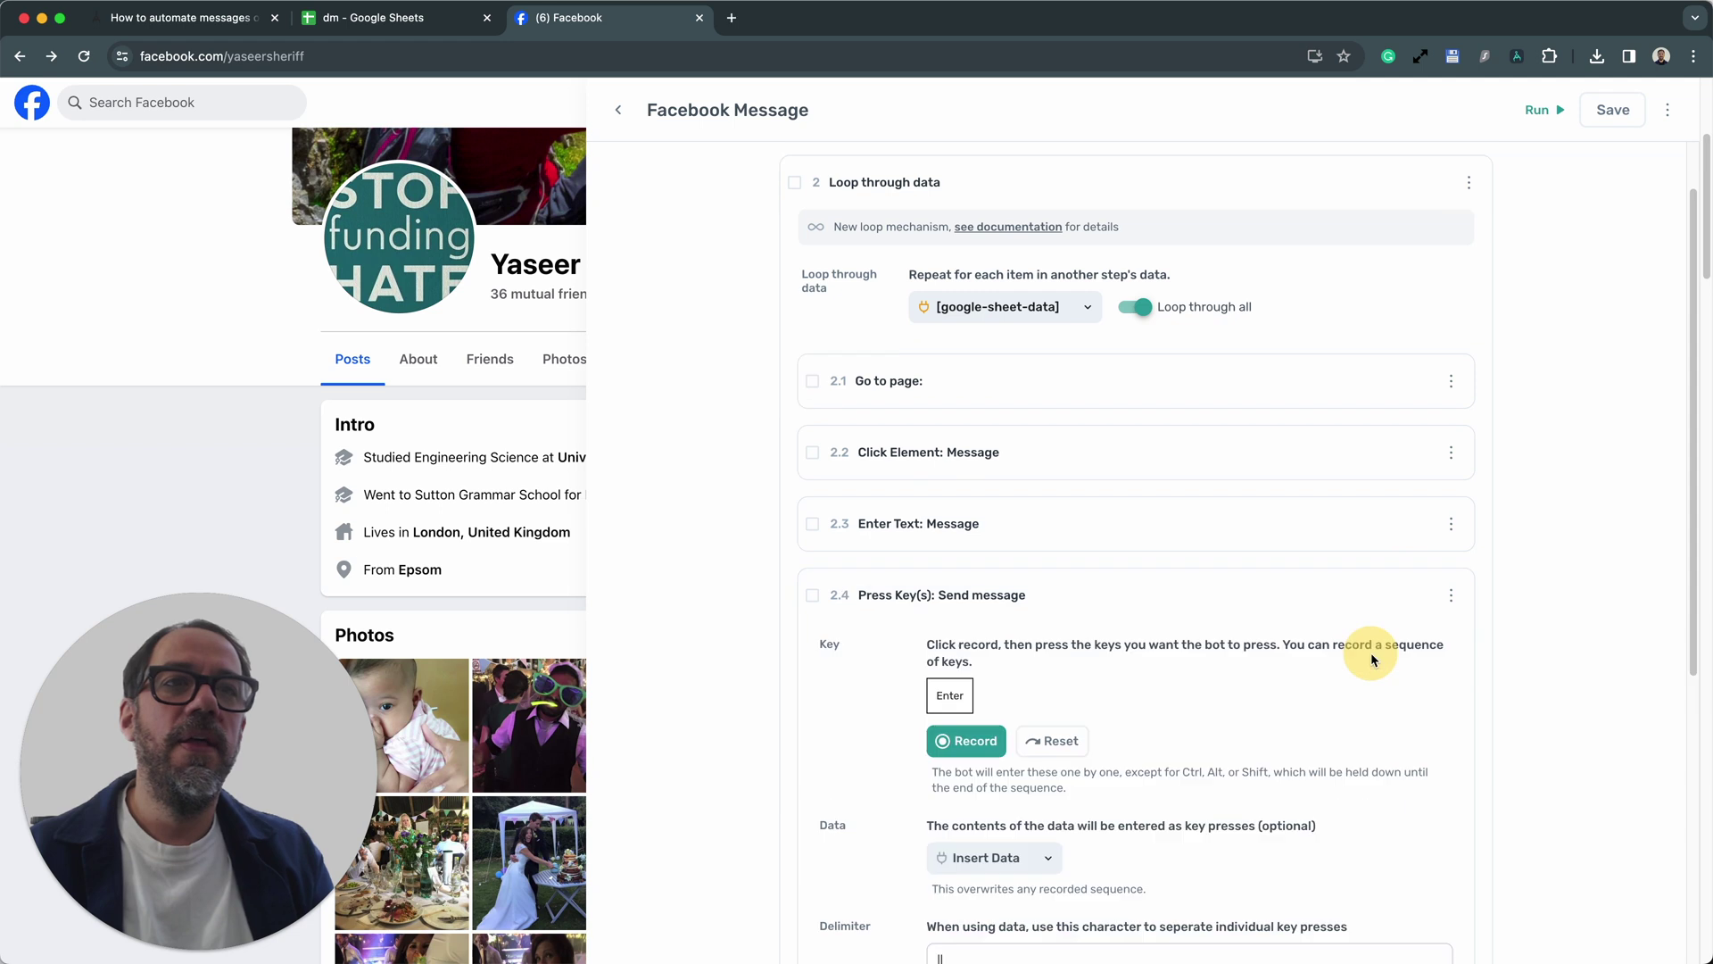
{"action": "left_click", "coordinate": [1451, 598]}
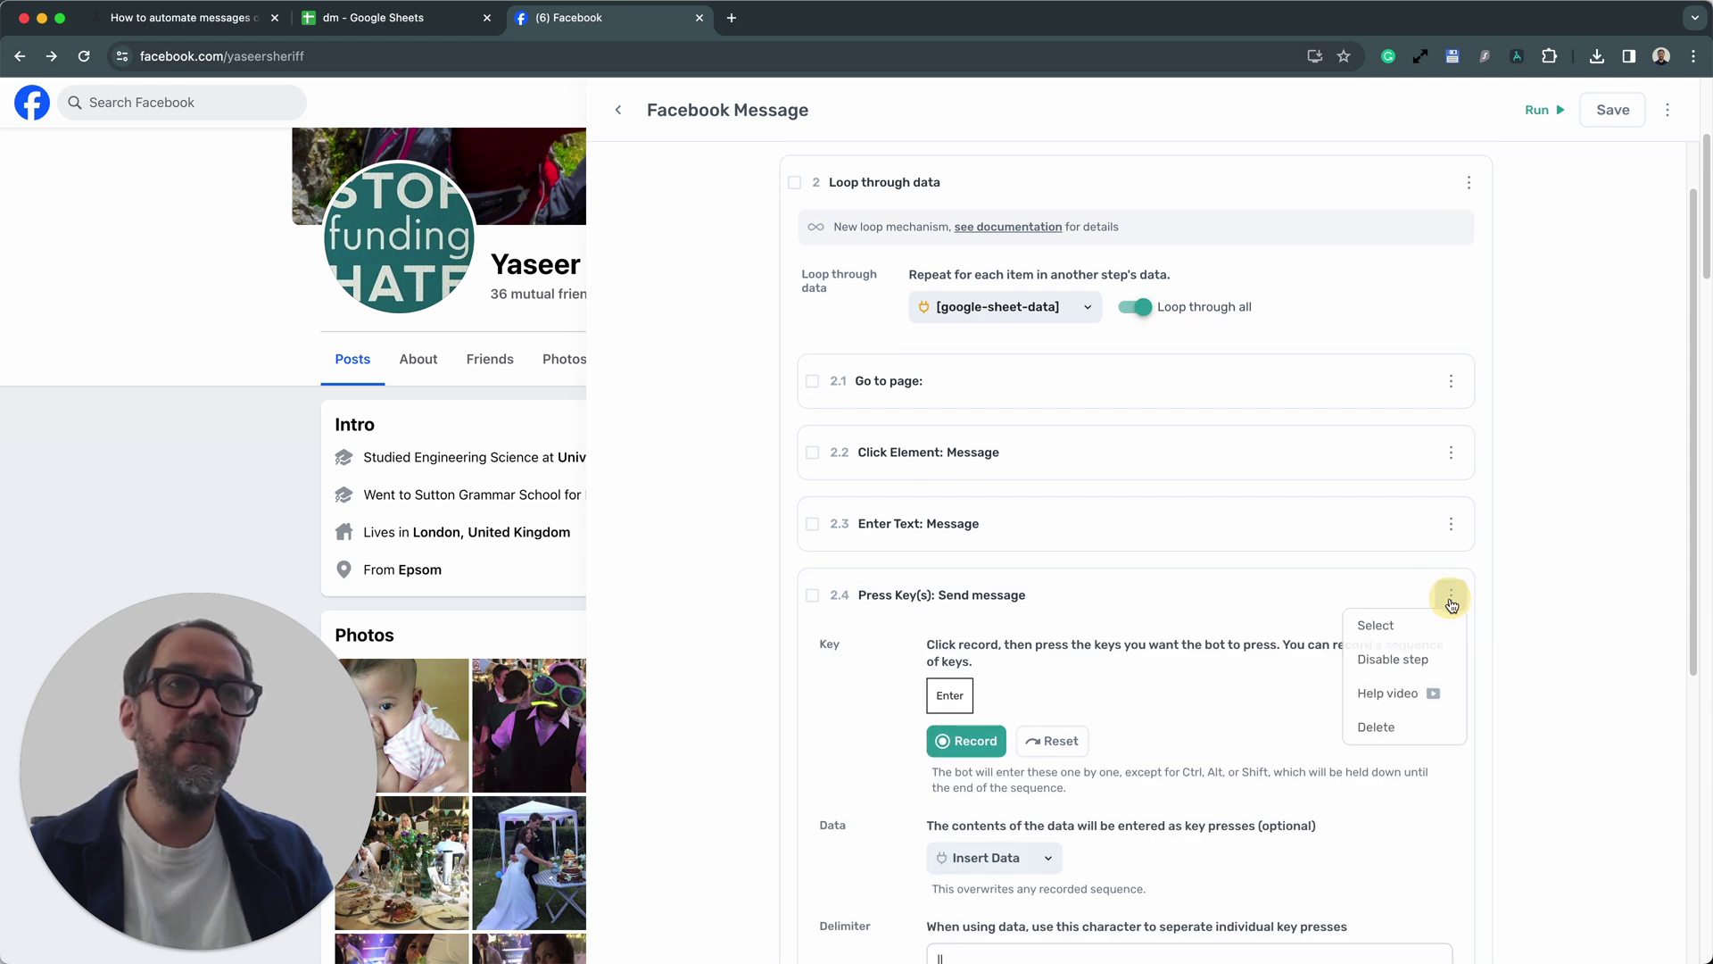
{"action": "left_click", "coordinate": [1411, 658]}
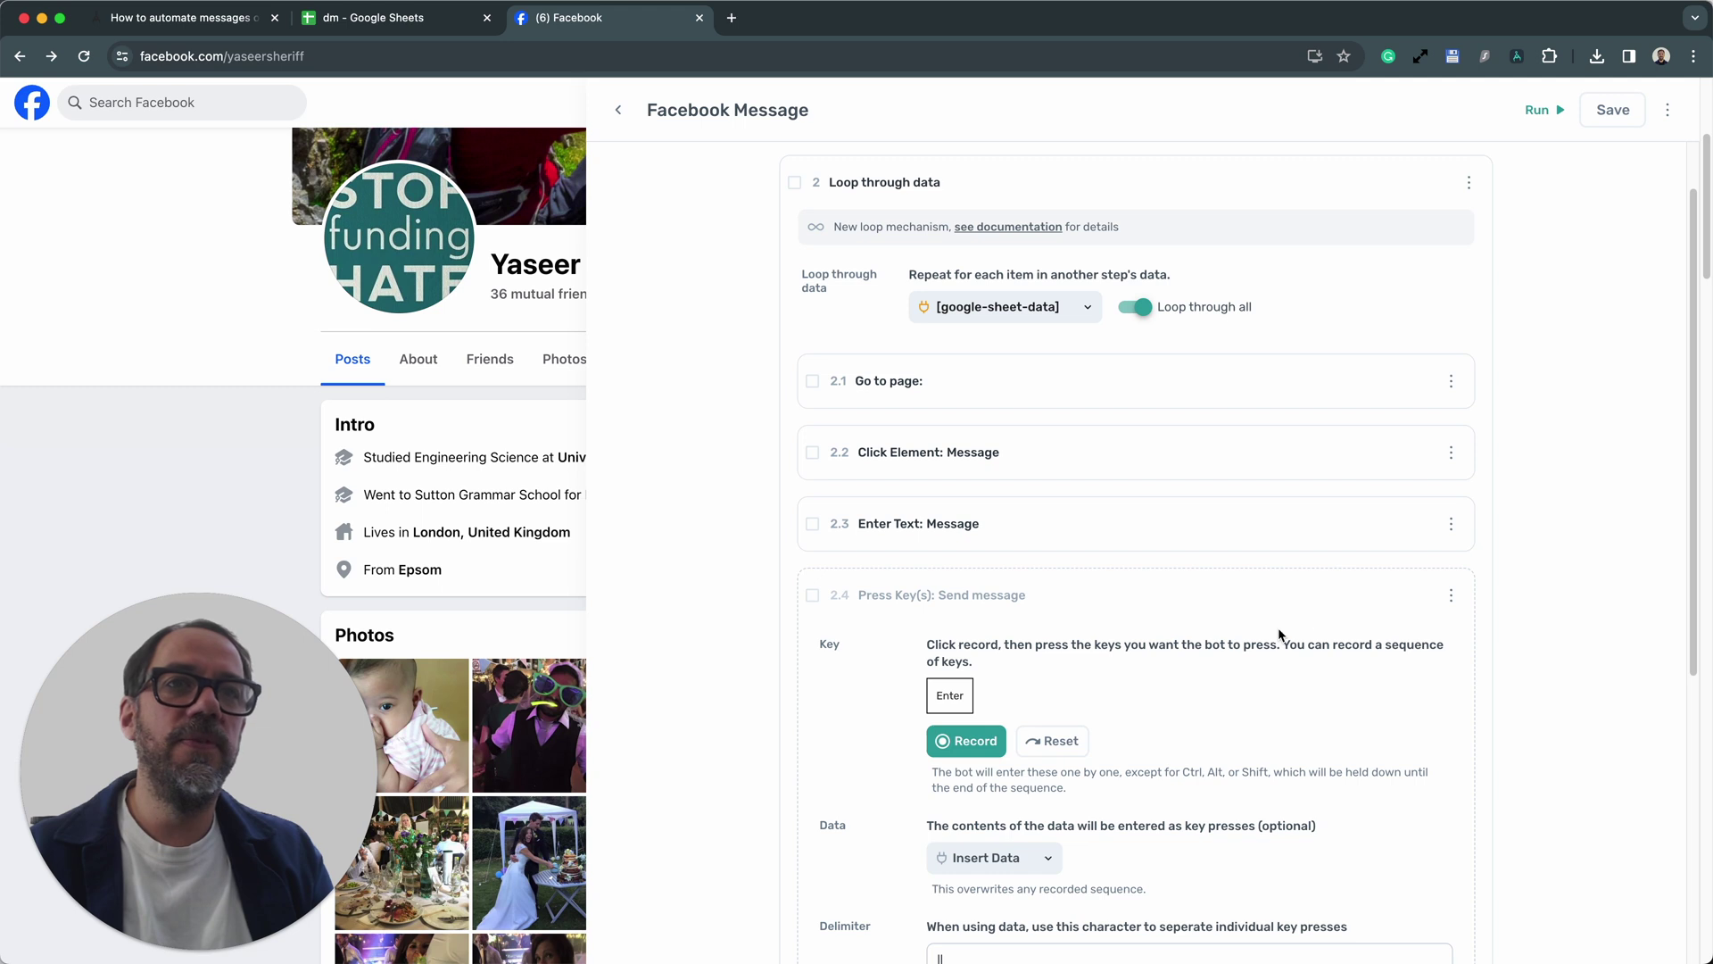
{"action": "left_click", "coordinate": [1451, 596]}
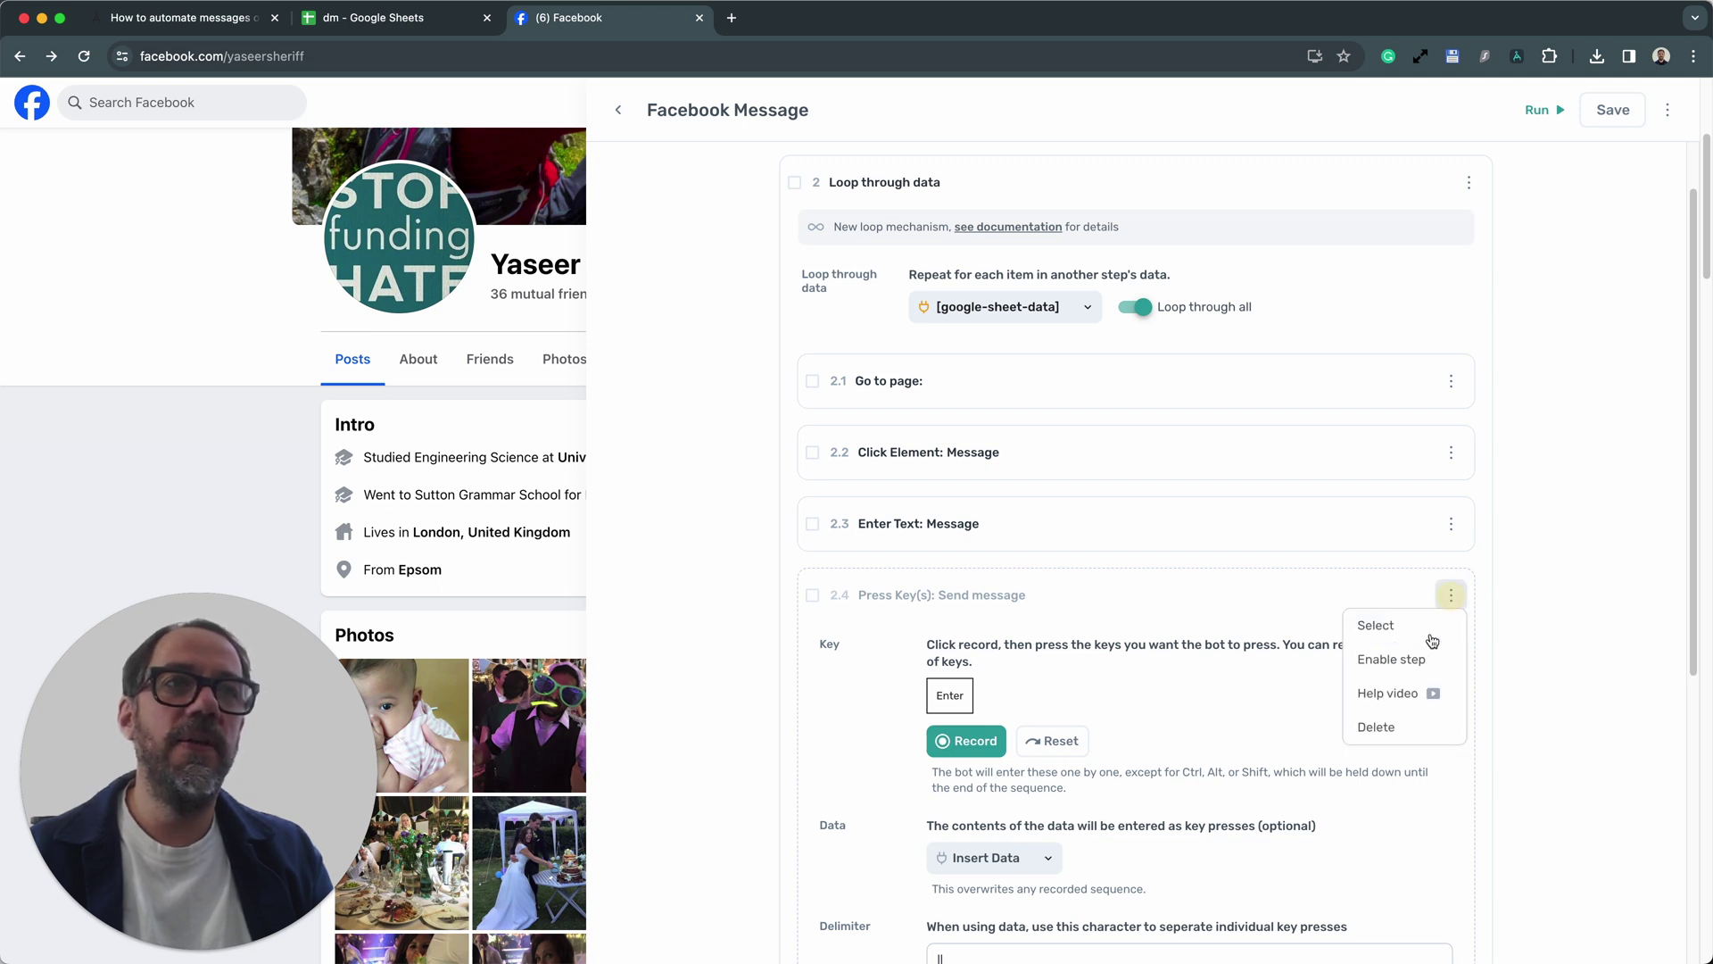
Re-enable step 2.4 and run the bot with the desktop app
{"action": "left_click", "coordinate": [1417, 658]}
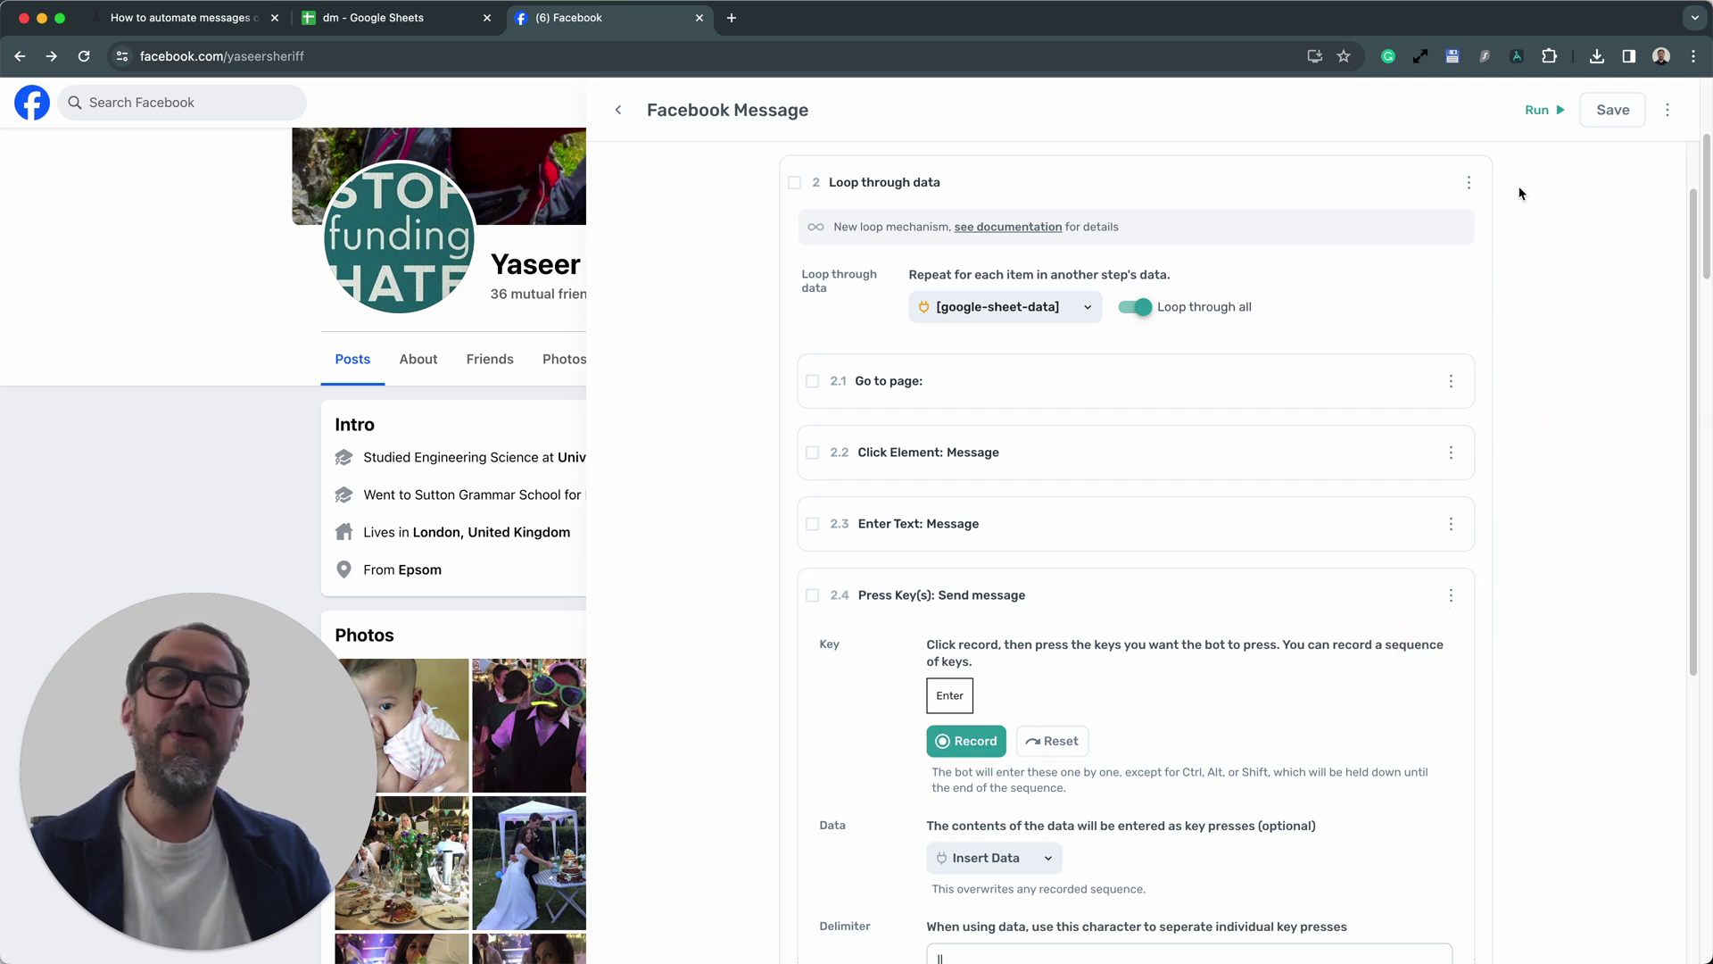
{"action": "left_click", "coordinate": [1537, 110]}
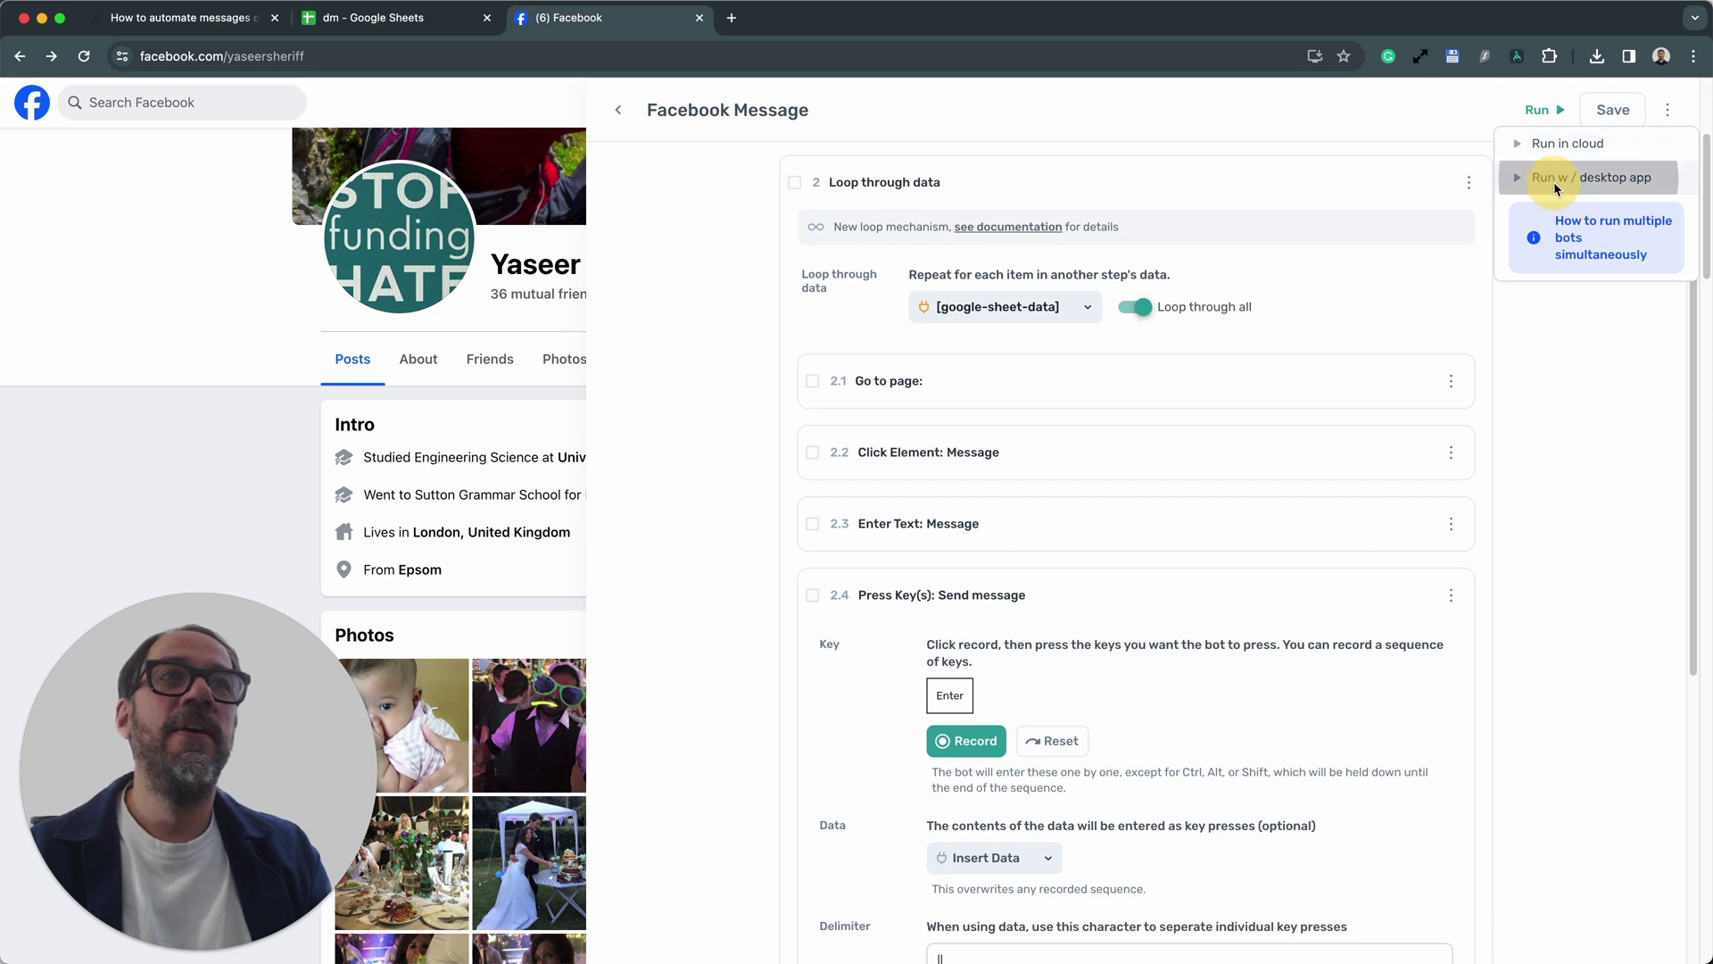
{"action": "left_click", "coordinate": [1555, 187]}
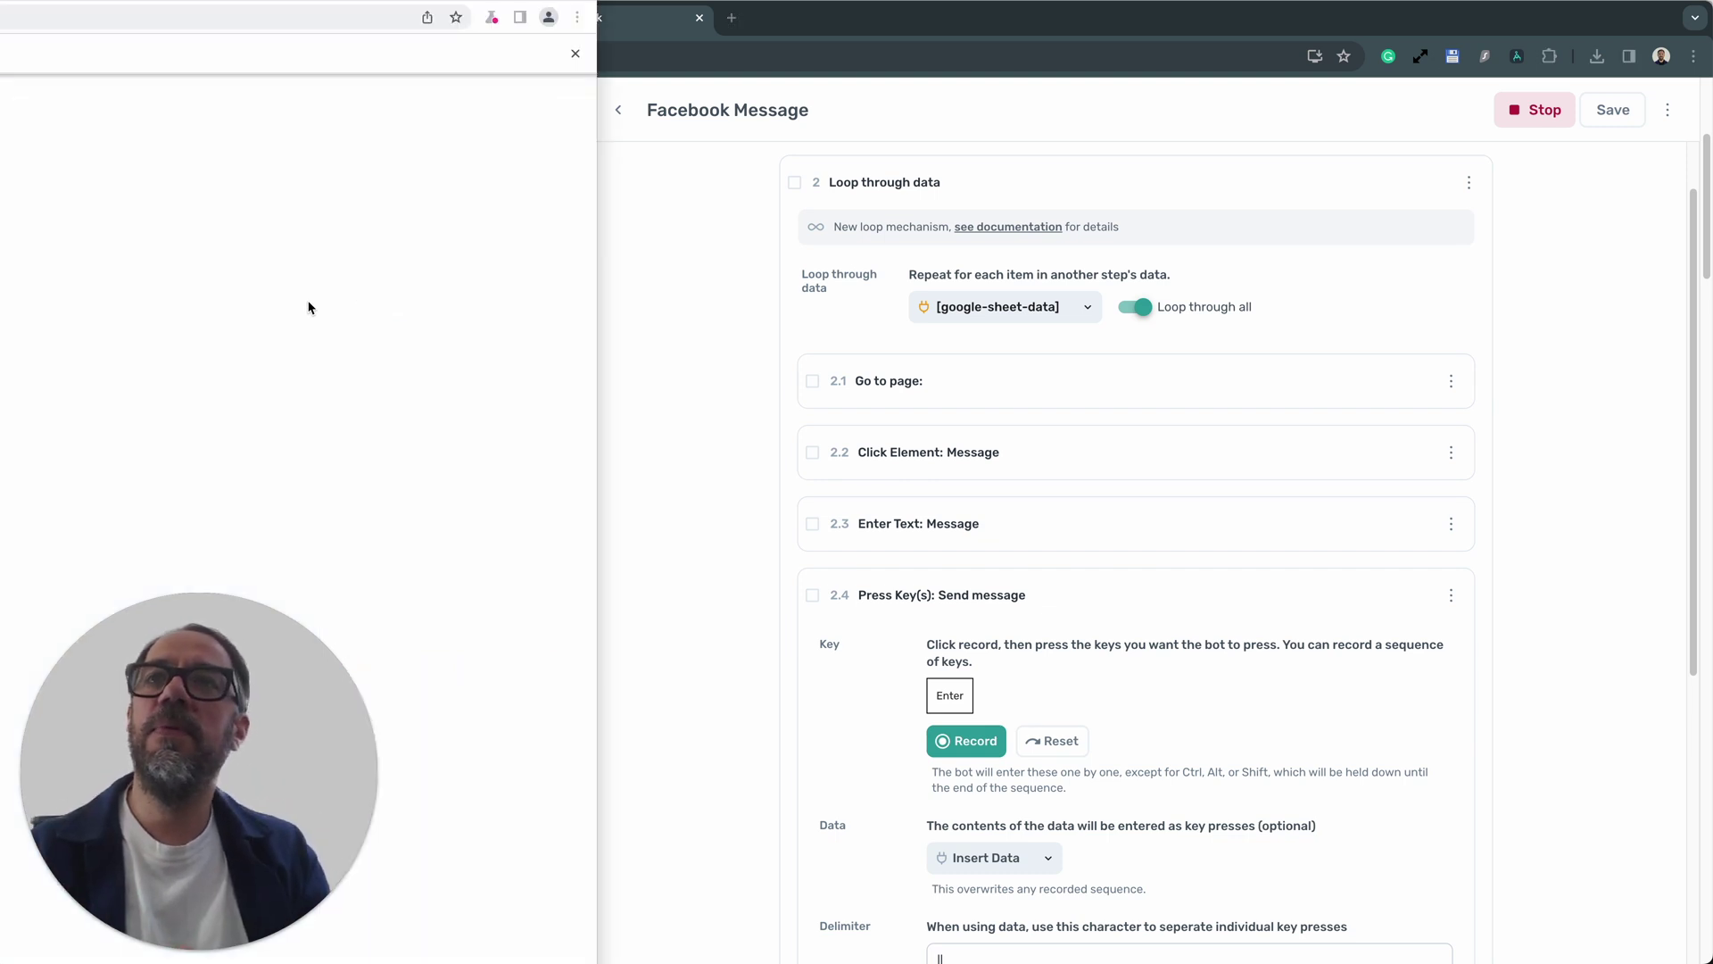
Move and resize the bot's automated Chrome window to keep it in view
{"action": "left_click_drag", "start_coordinate": [549, 4], "coordinate": [845, 19]}
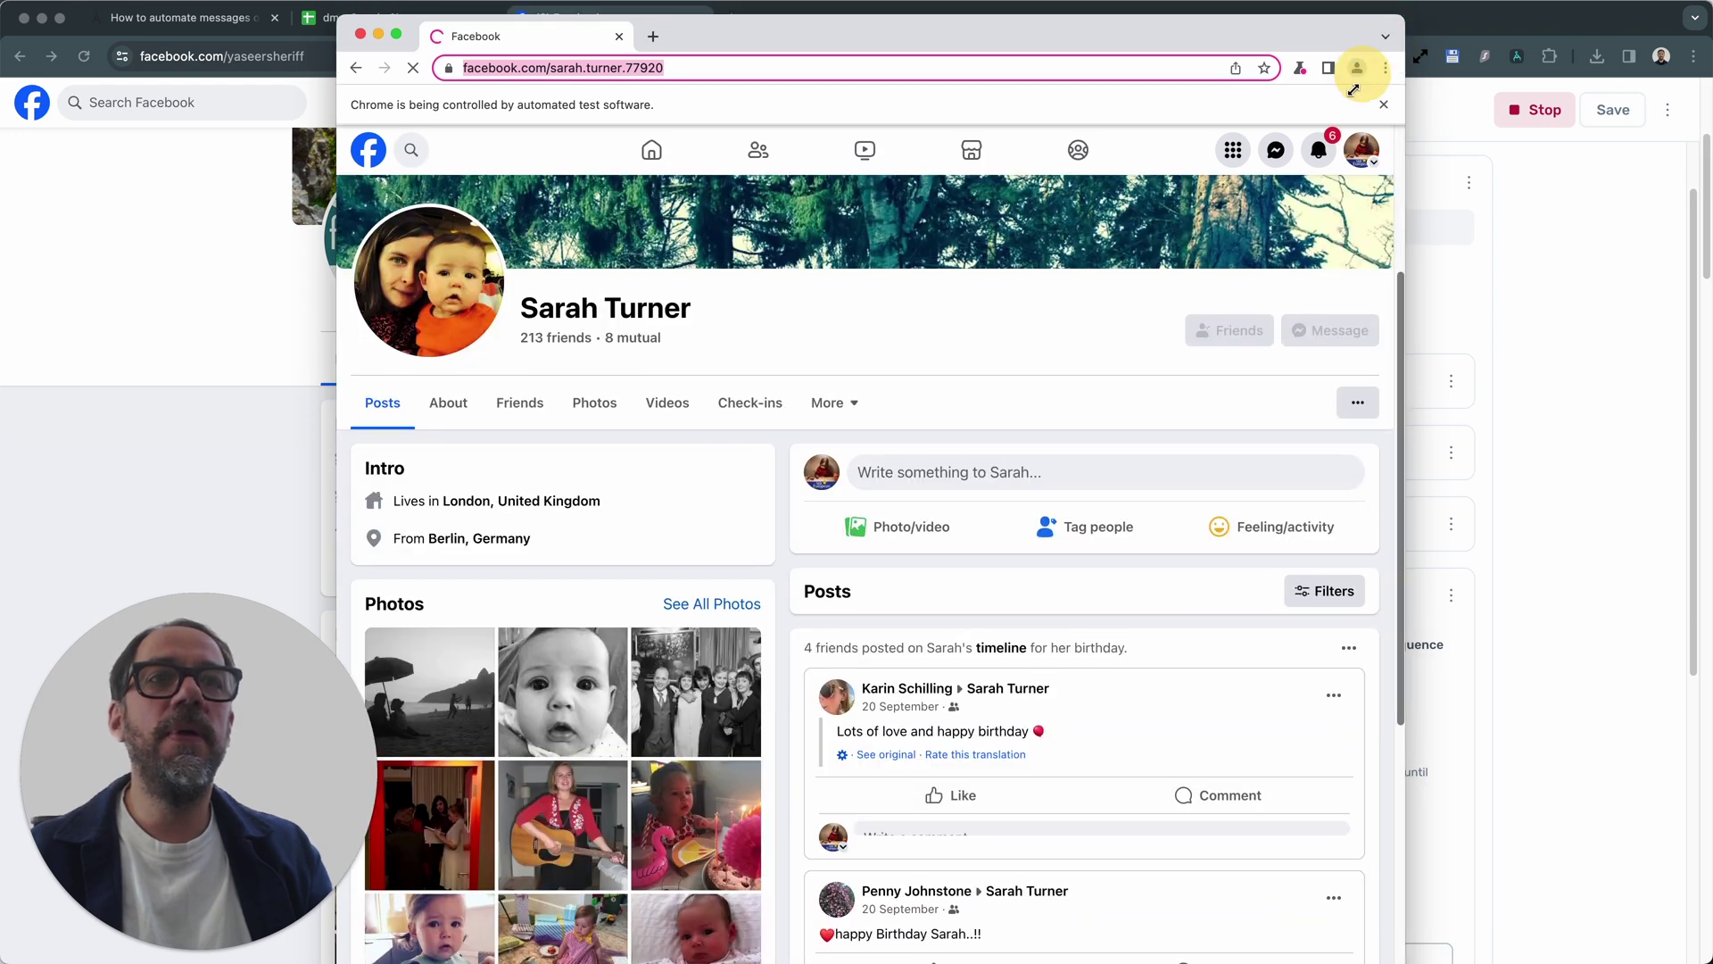
{"action": "left_click_drag", "start_coordinate": [1354, 89], "coordinate": [1286, 41]}
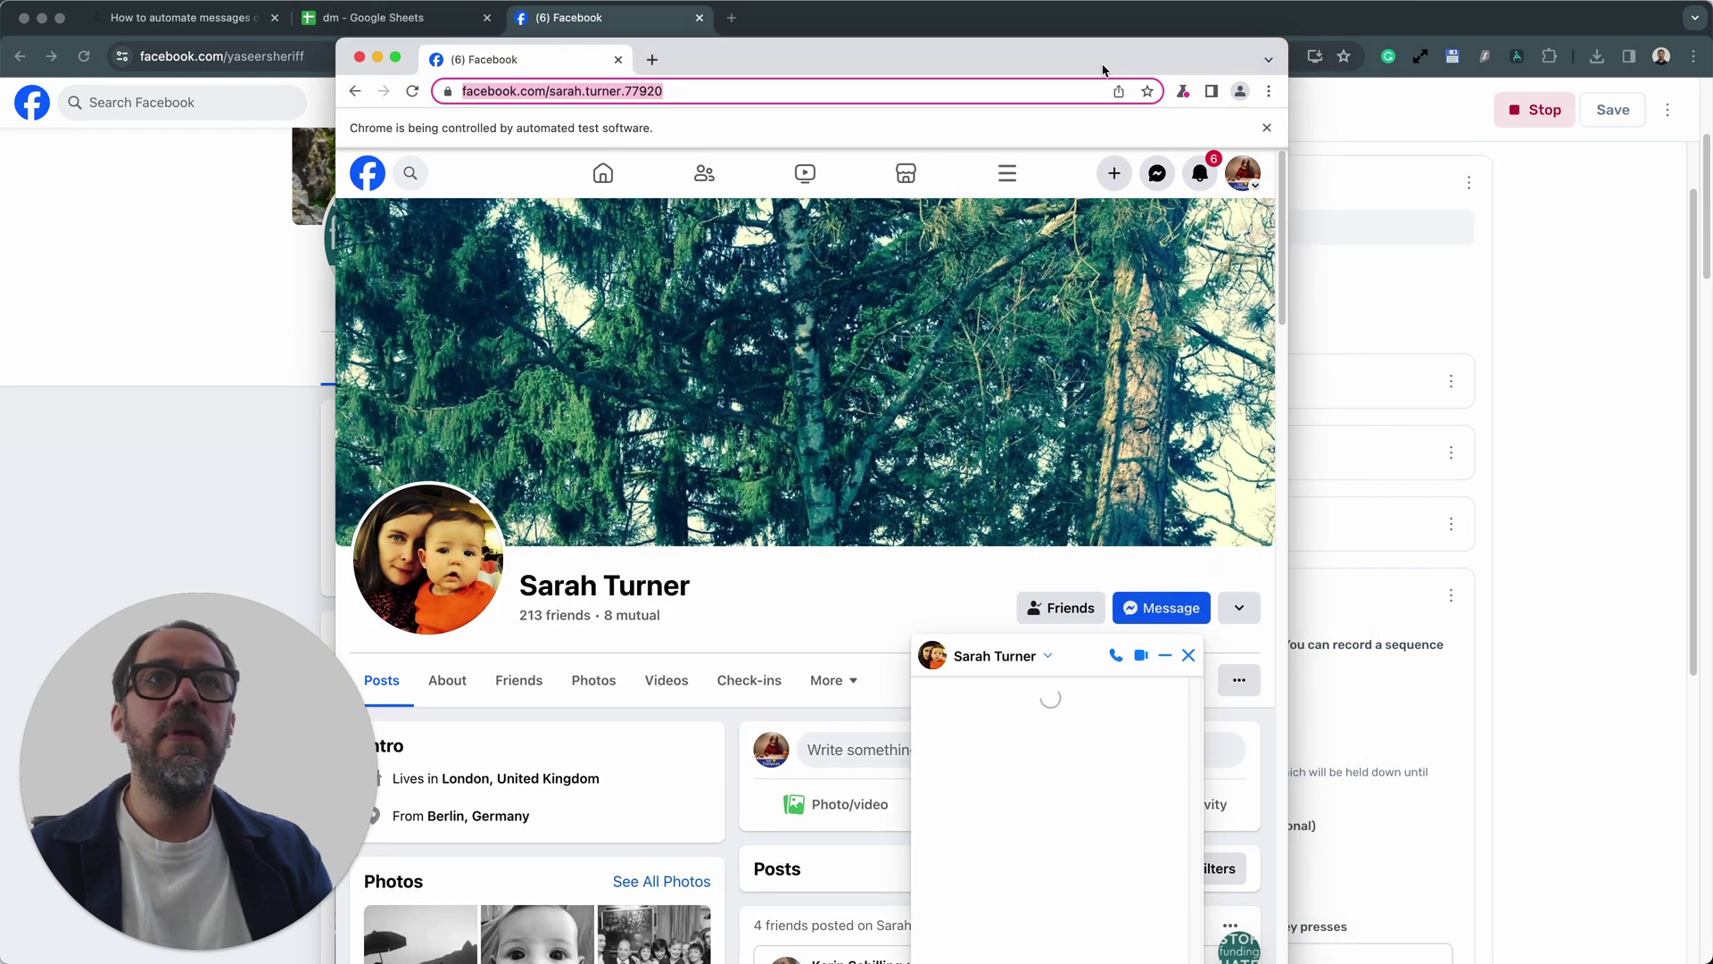
{"action": "left_click_drag", "start_coordinate": [1109, 69], "coordinate": [1158, 0]}
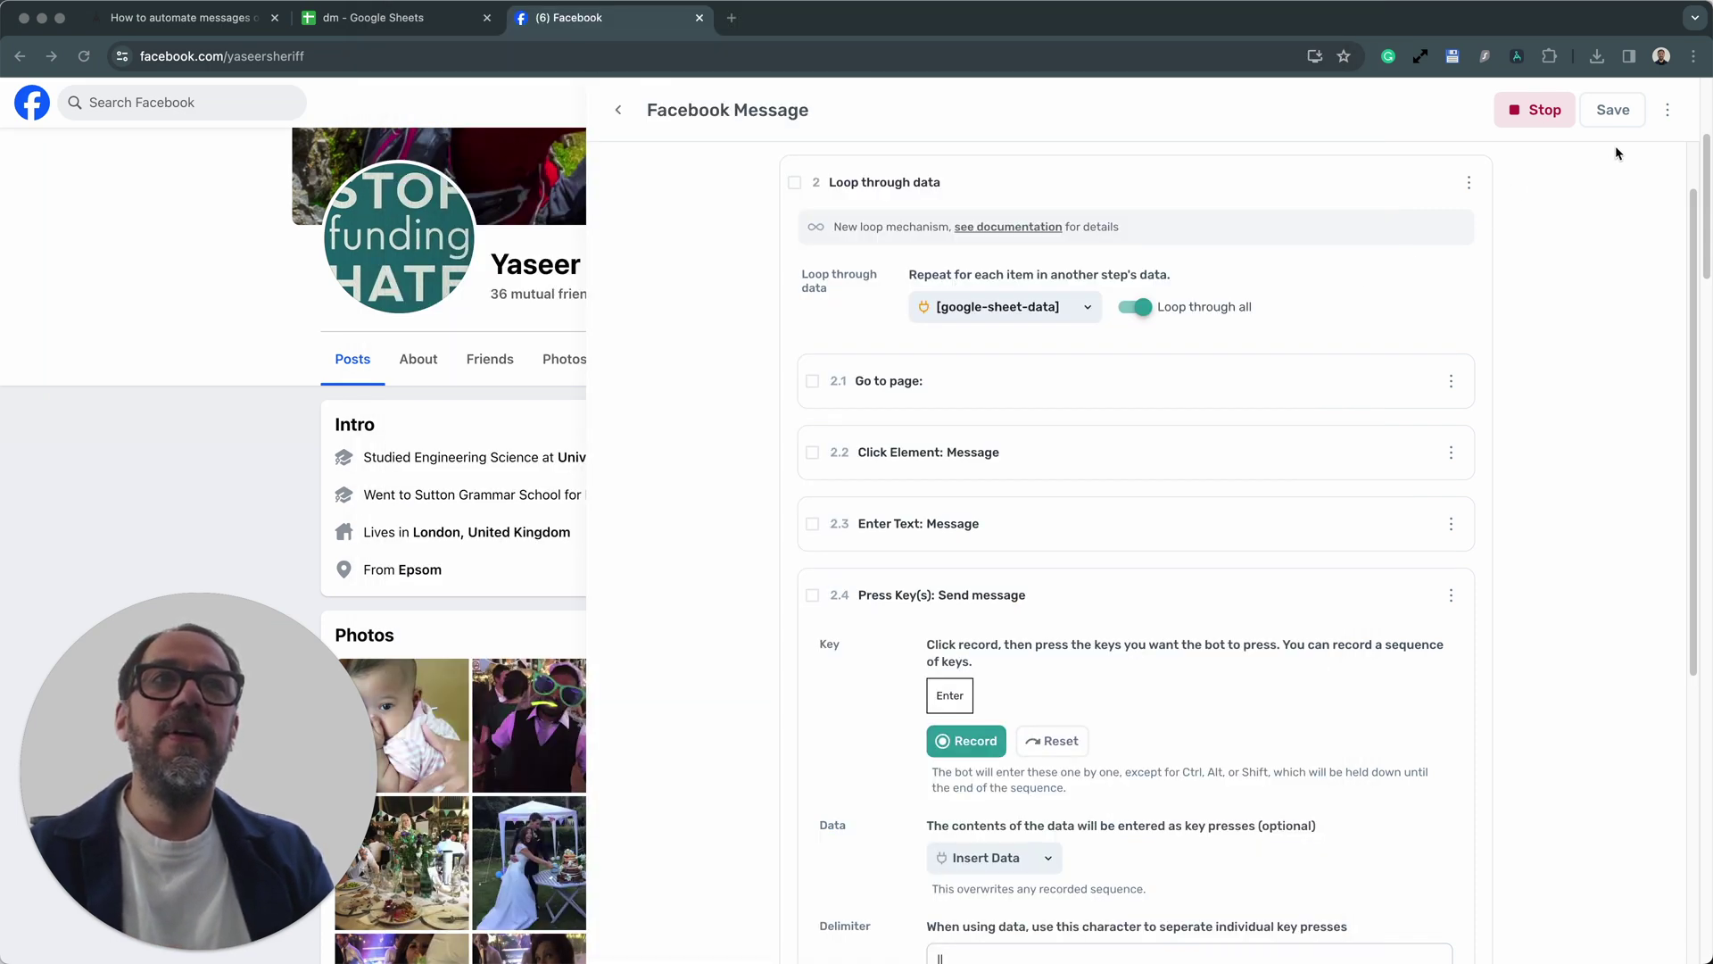
After the run ends, collapse step 2.4 Send message and expand step 2.1 Go to page
{"action": "scroll", "coordinate": [1113, 512], "scroll_direction": "up", "scroll_amount": 1}
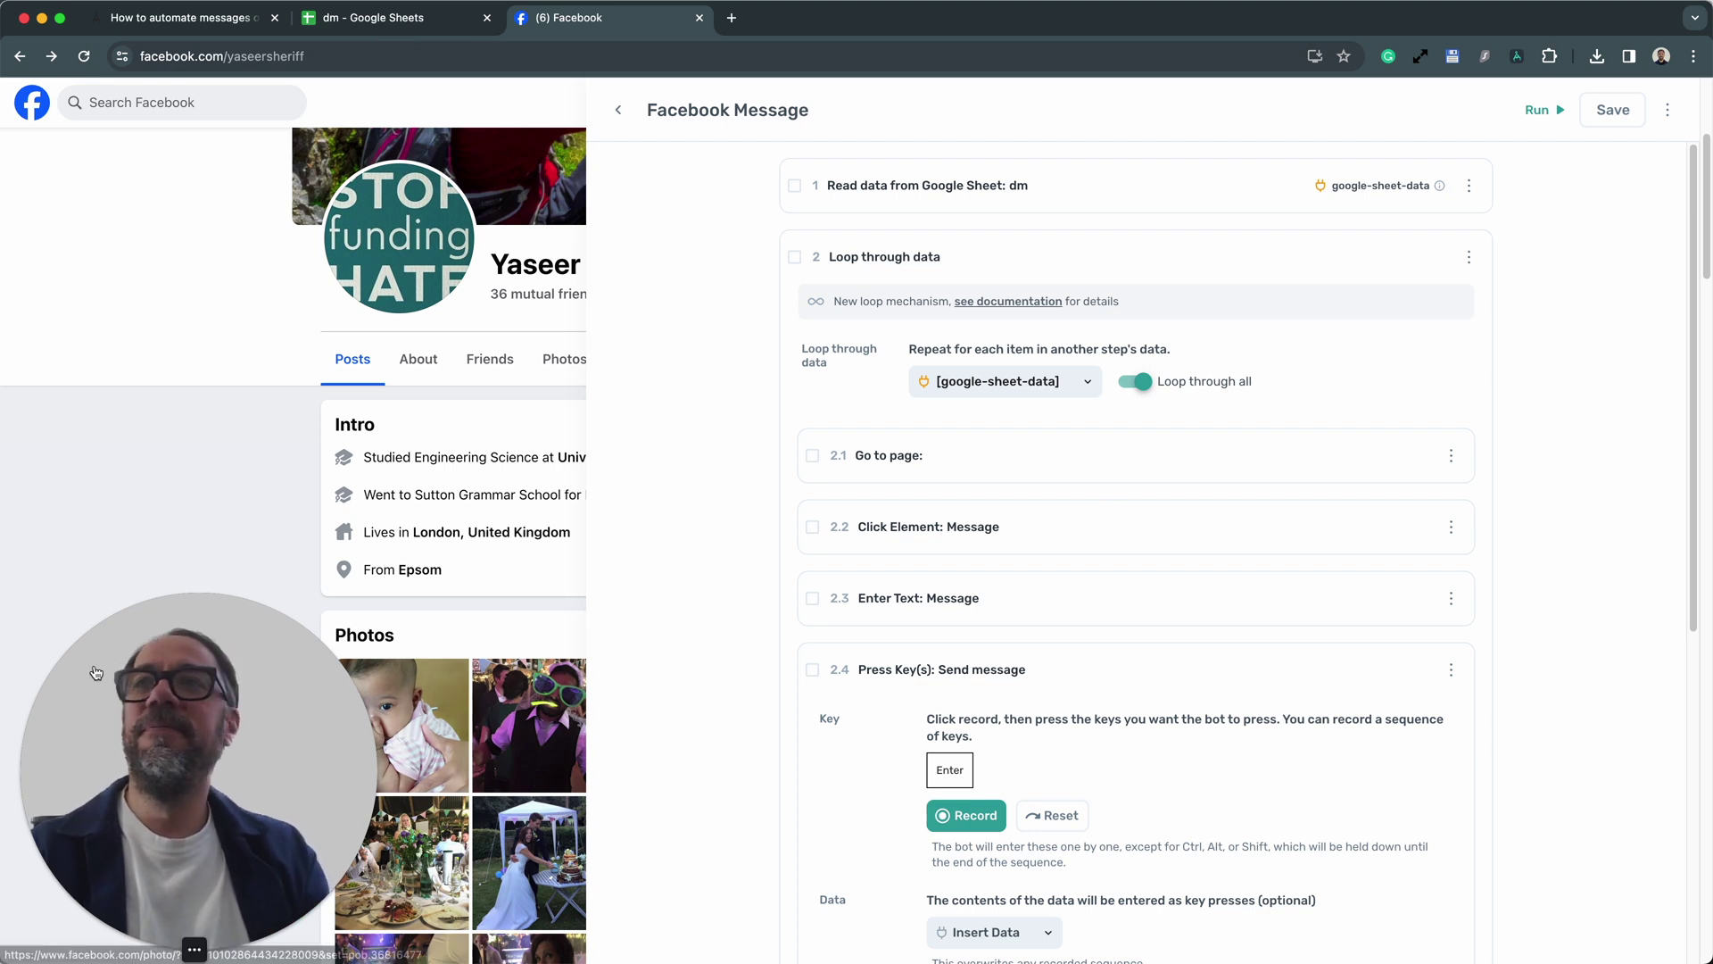
{"action": "left_click", "coordinate": [1157, 667]}
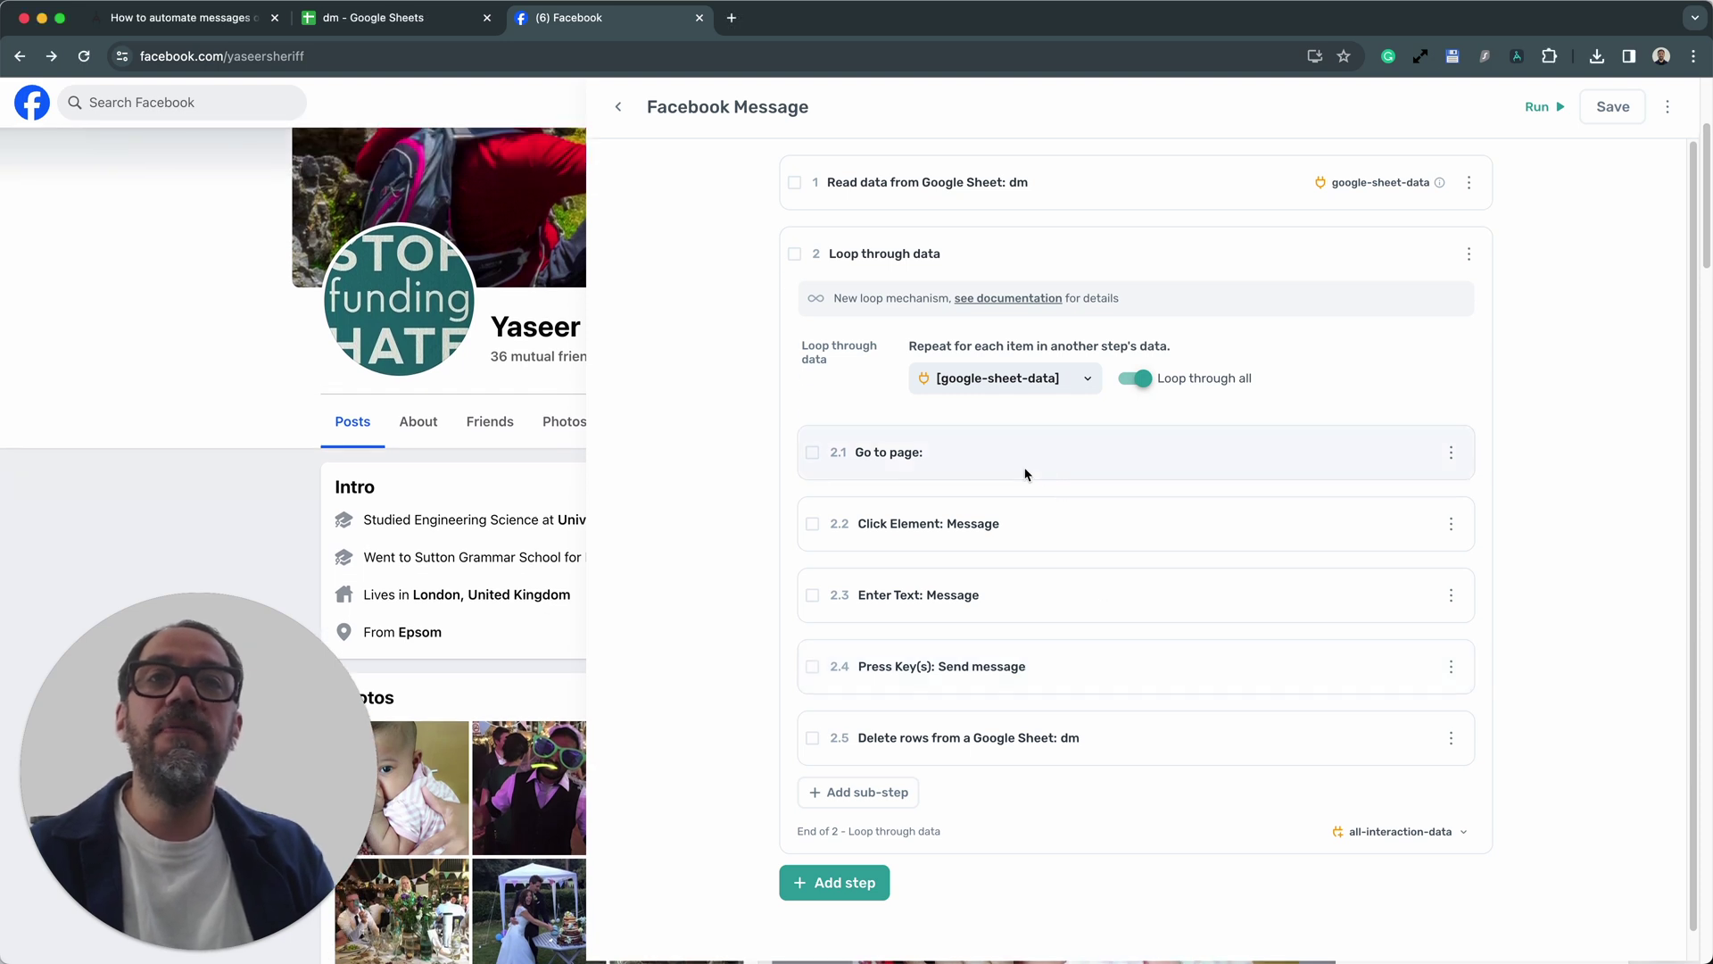
{"action": "left_click", "coordinate": [1024, 473]}
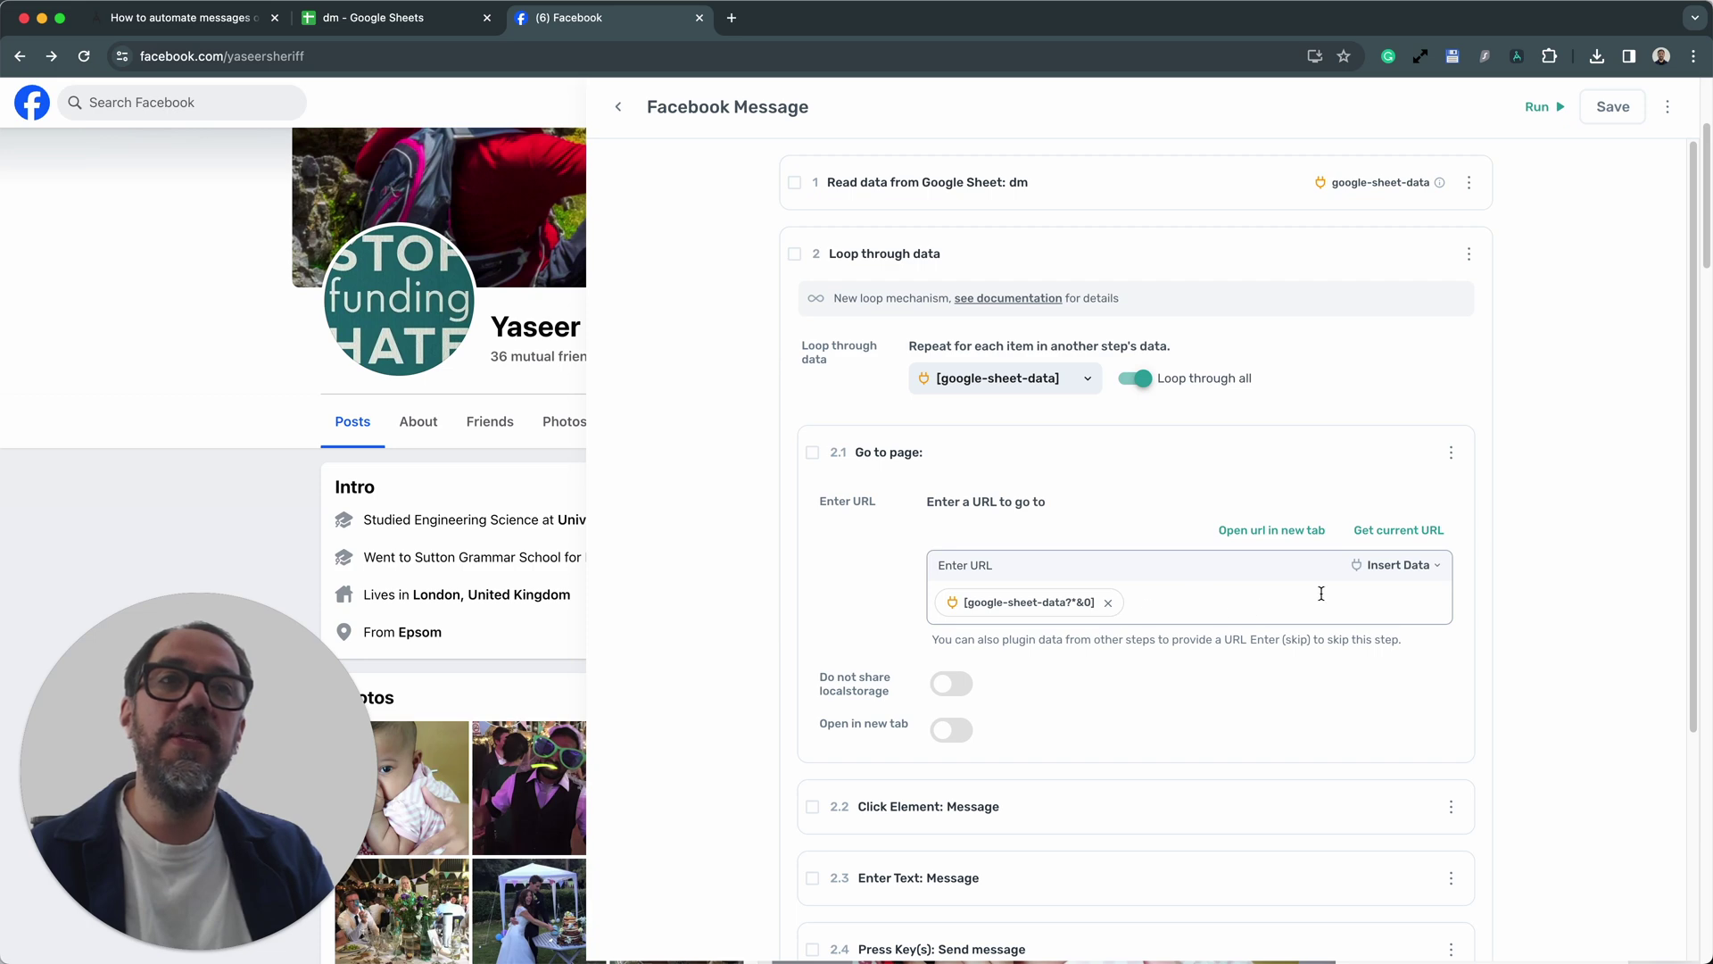
Remove the google-sheet-data URL from step 2.1 Go to page so it shows 'Enter URL is not set'
{"action": "left_click", "coordinate": [1109, 604]}
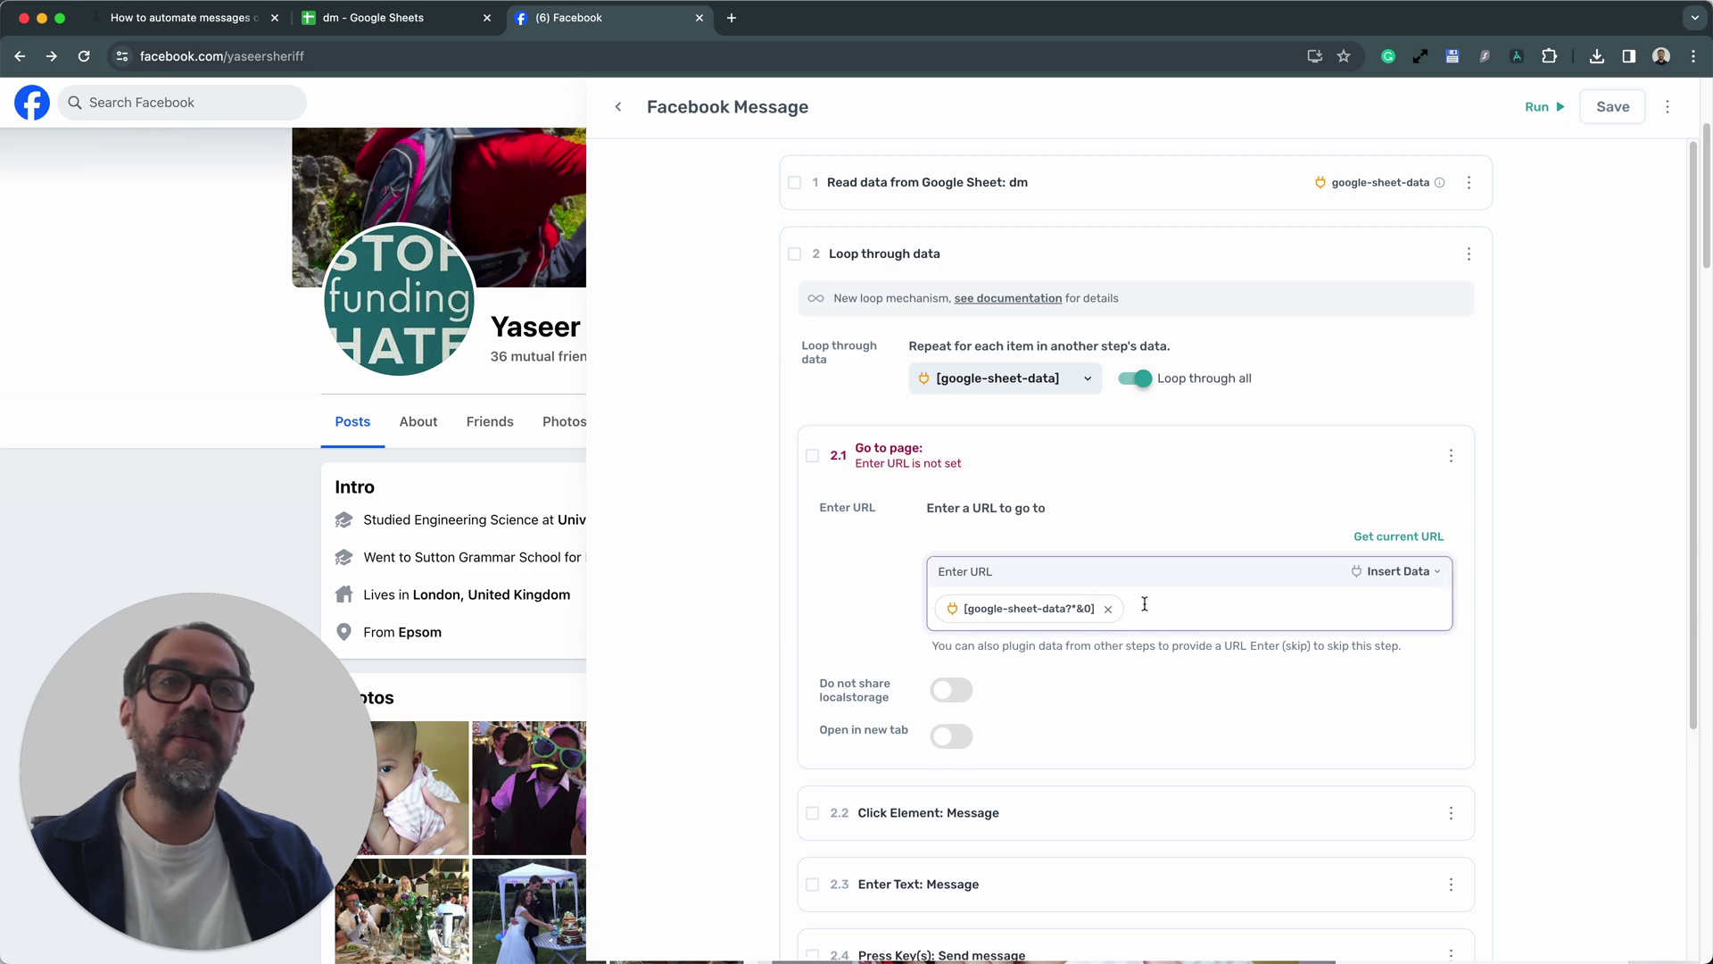
{"action": "left_click", "coordinate": [1398, 571]}
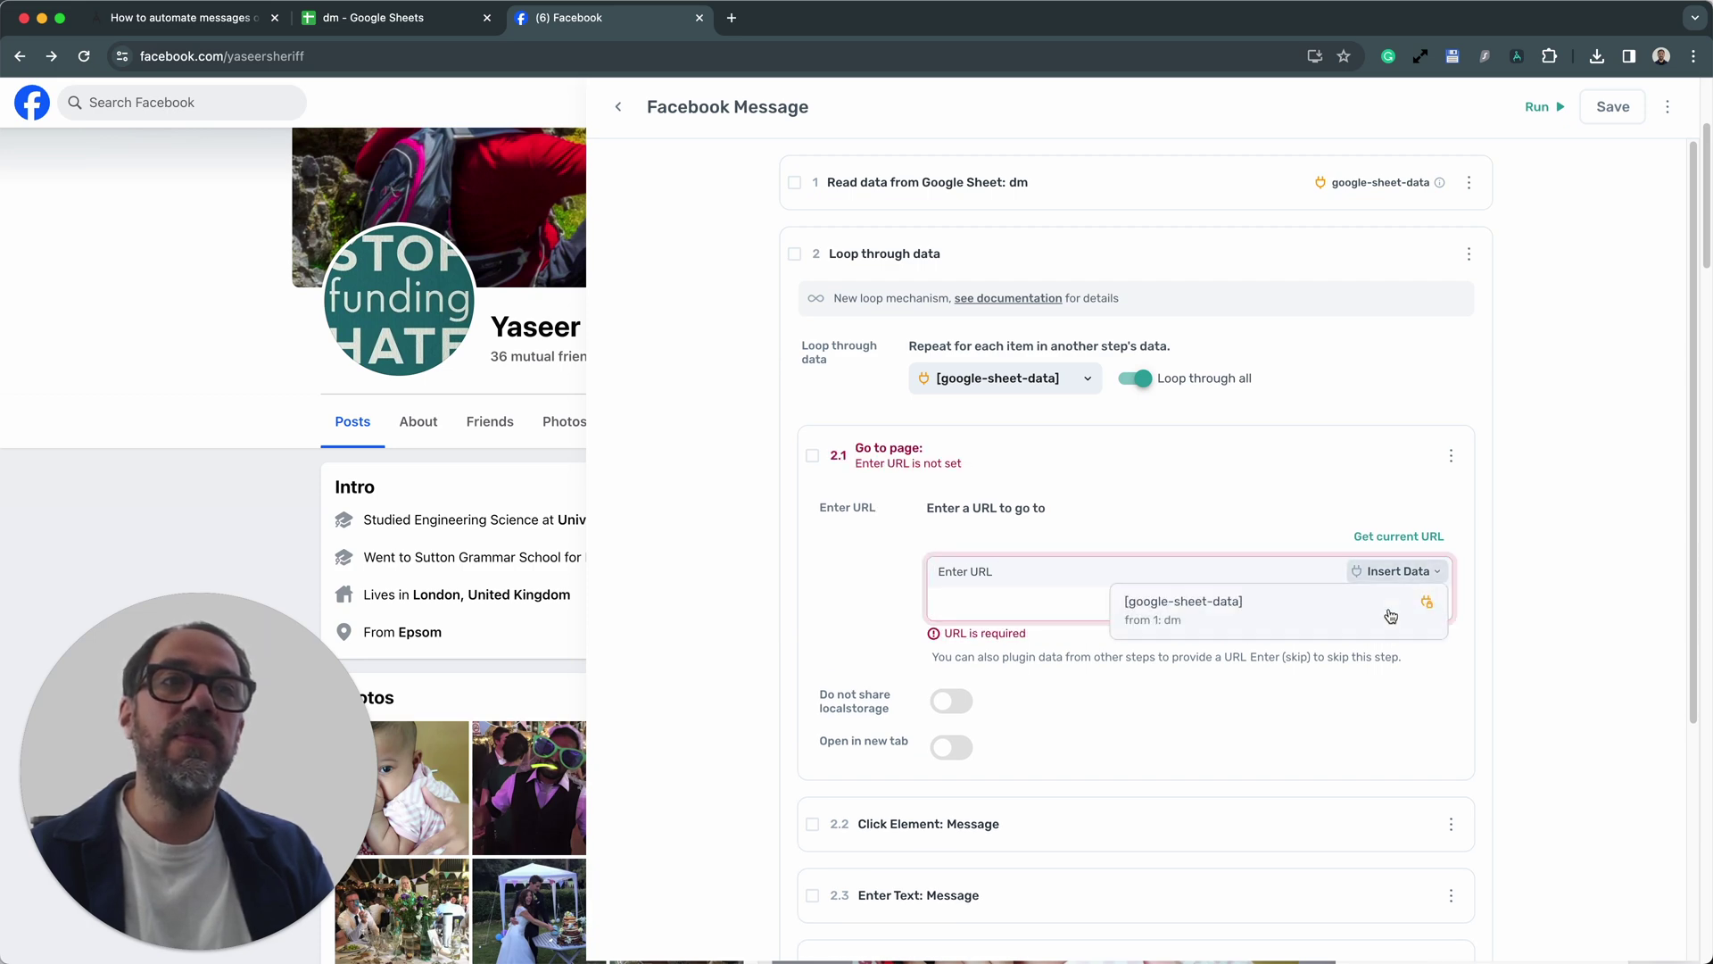
{"action": "left_click", "coordinate": [1301, 613]}
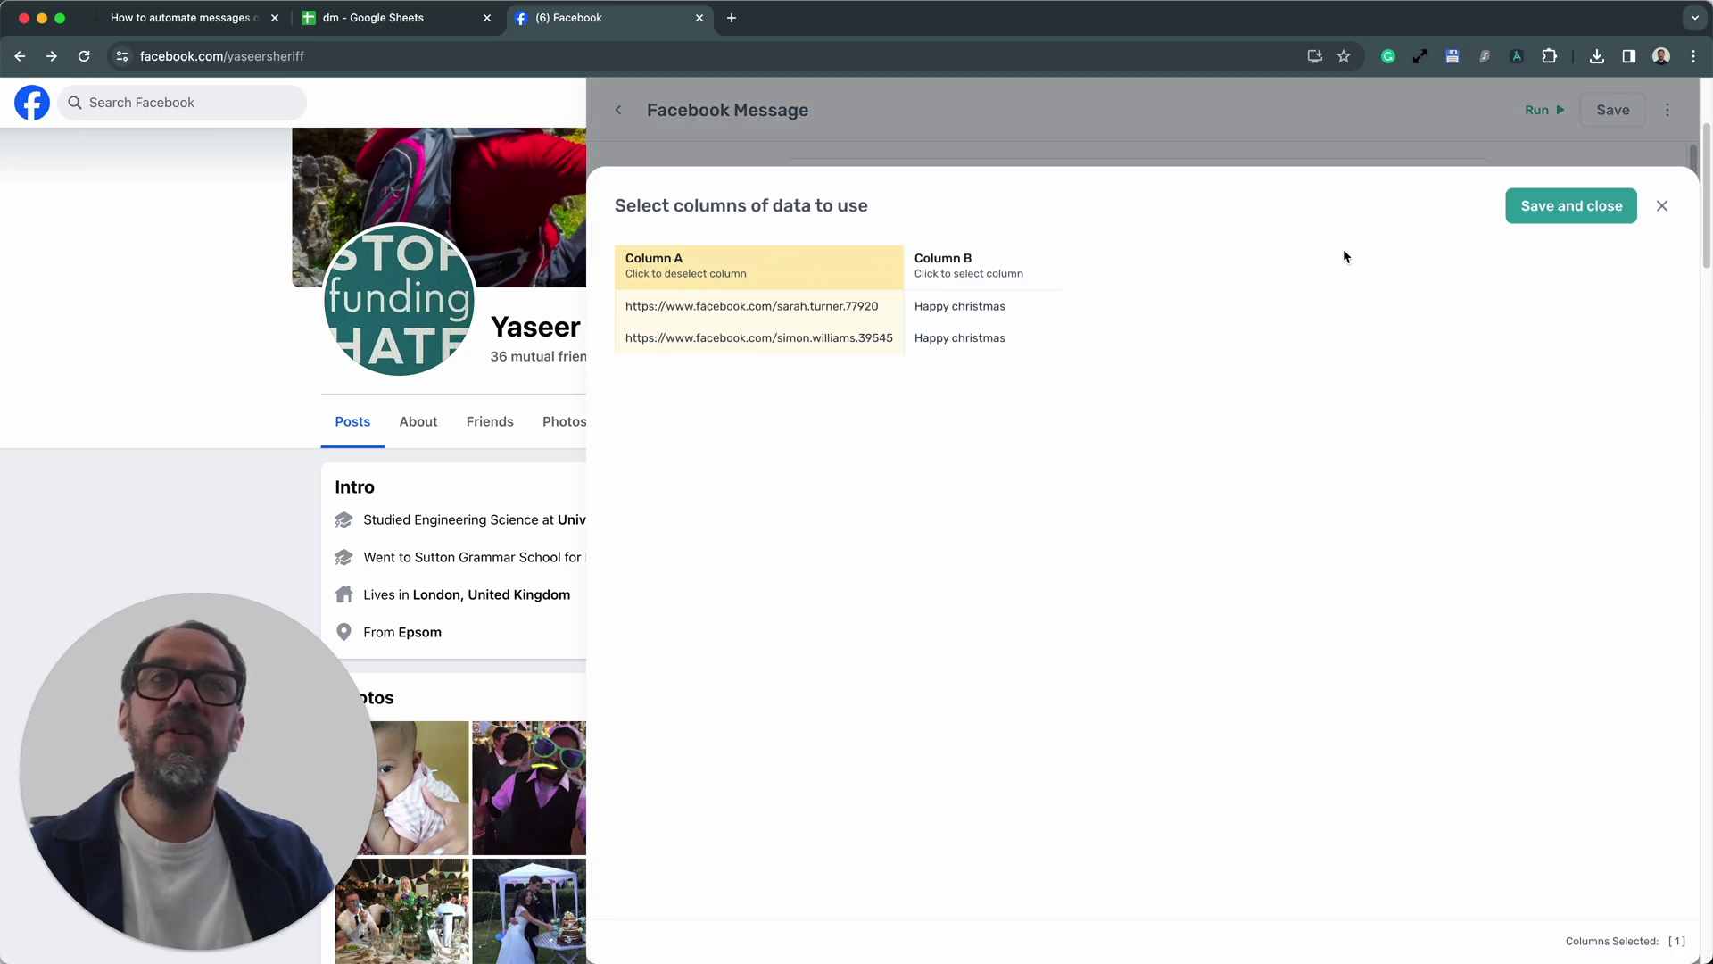
{"action": "left_click", "coordinate": [1661, 206]}
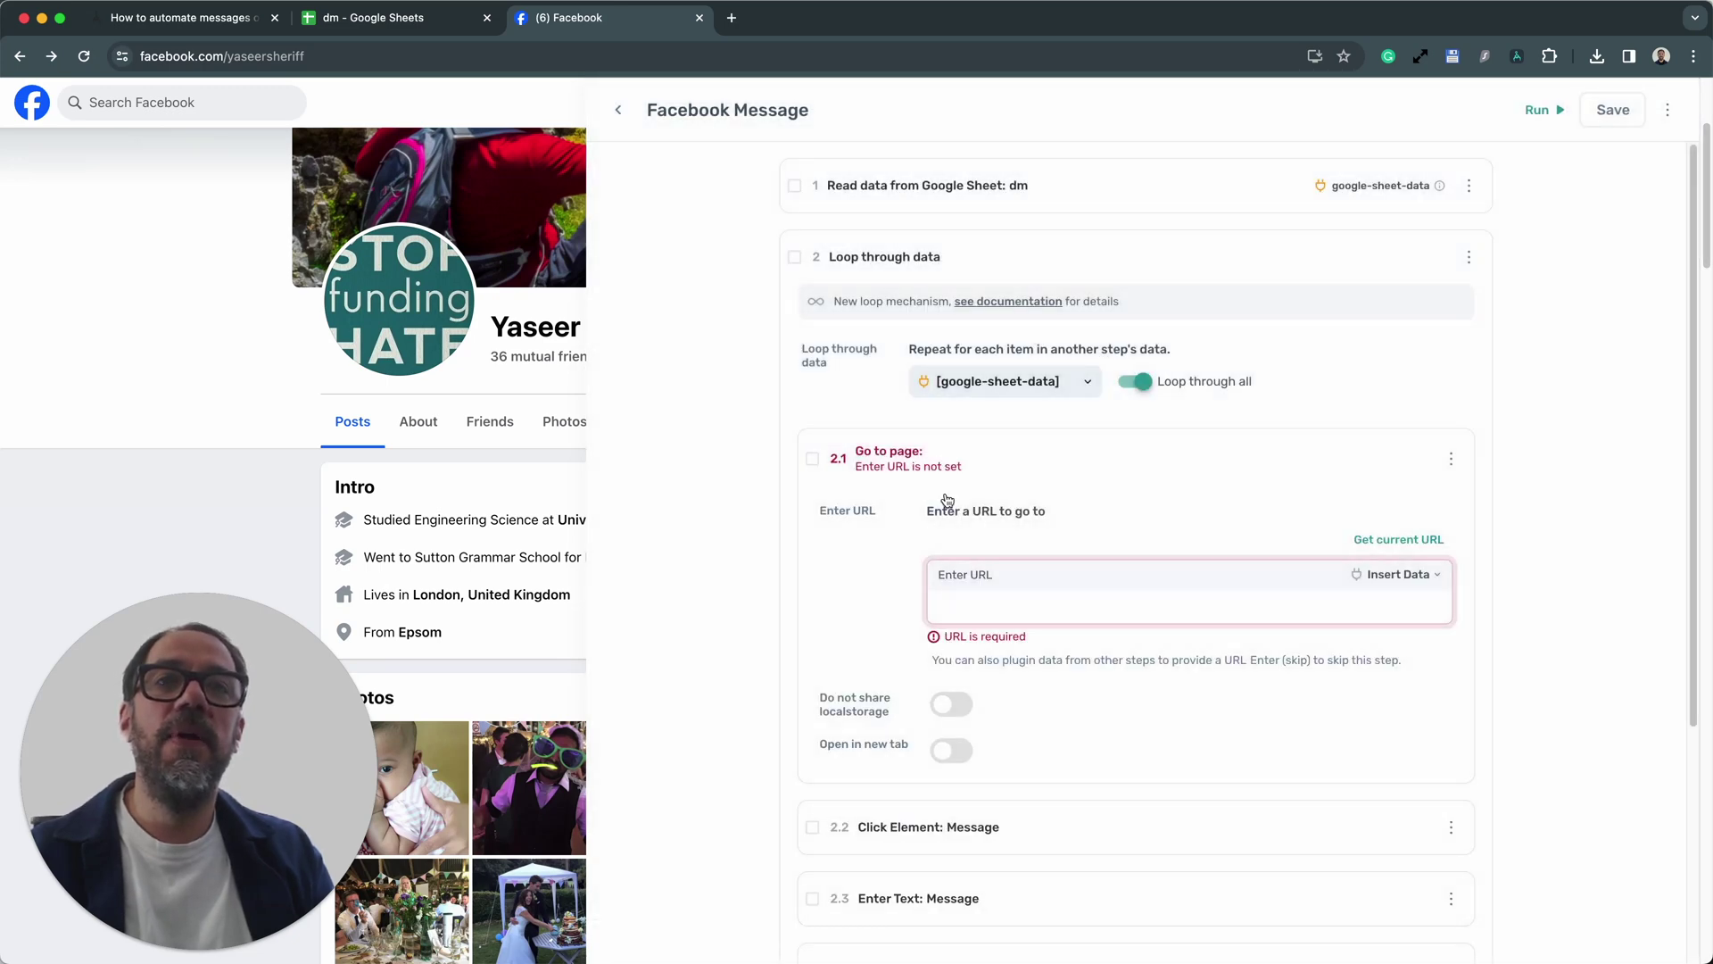
{"action": "left_click", "coordinate": [1031, 461]}
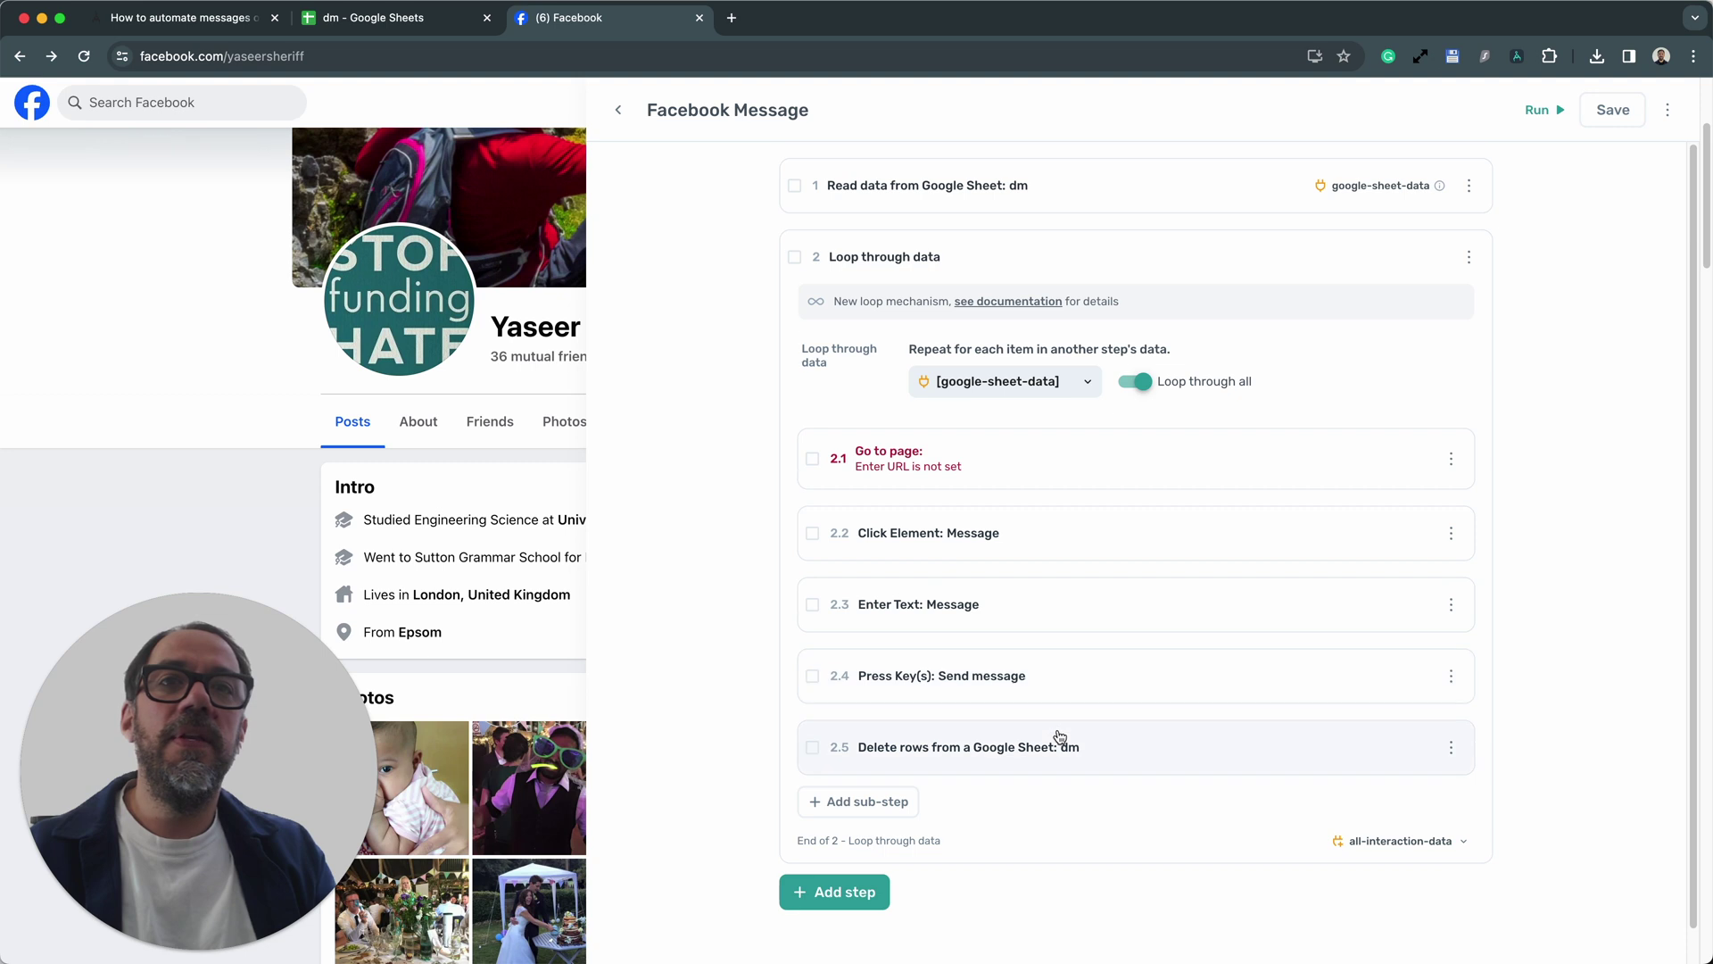
{"action": "scroll", "coordinate": [1060, 742], "scroll_direction": "down", "scroll_amount": 1}
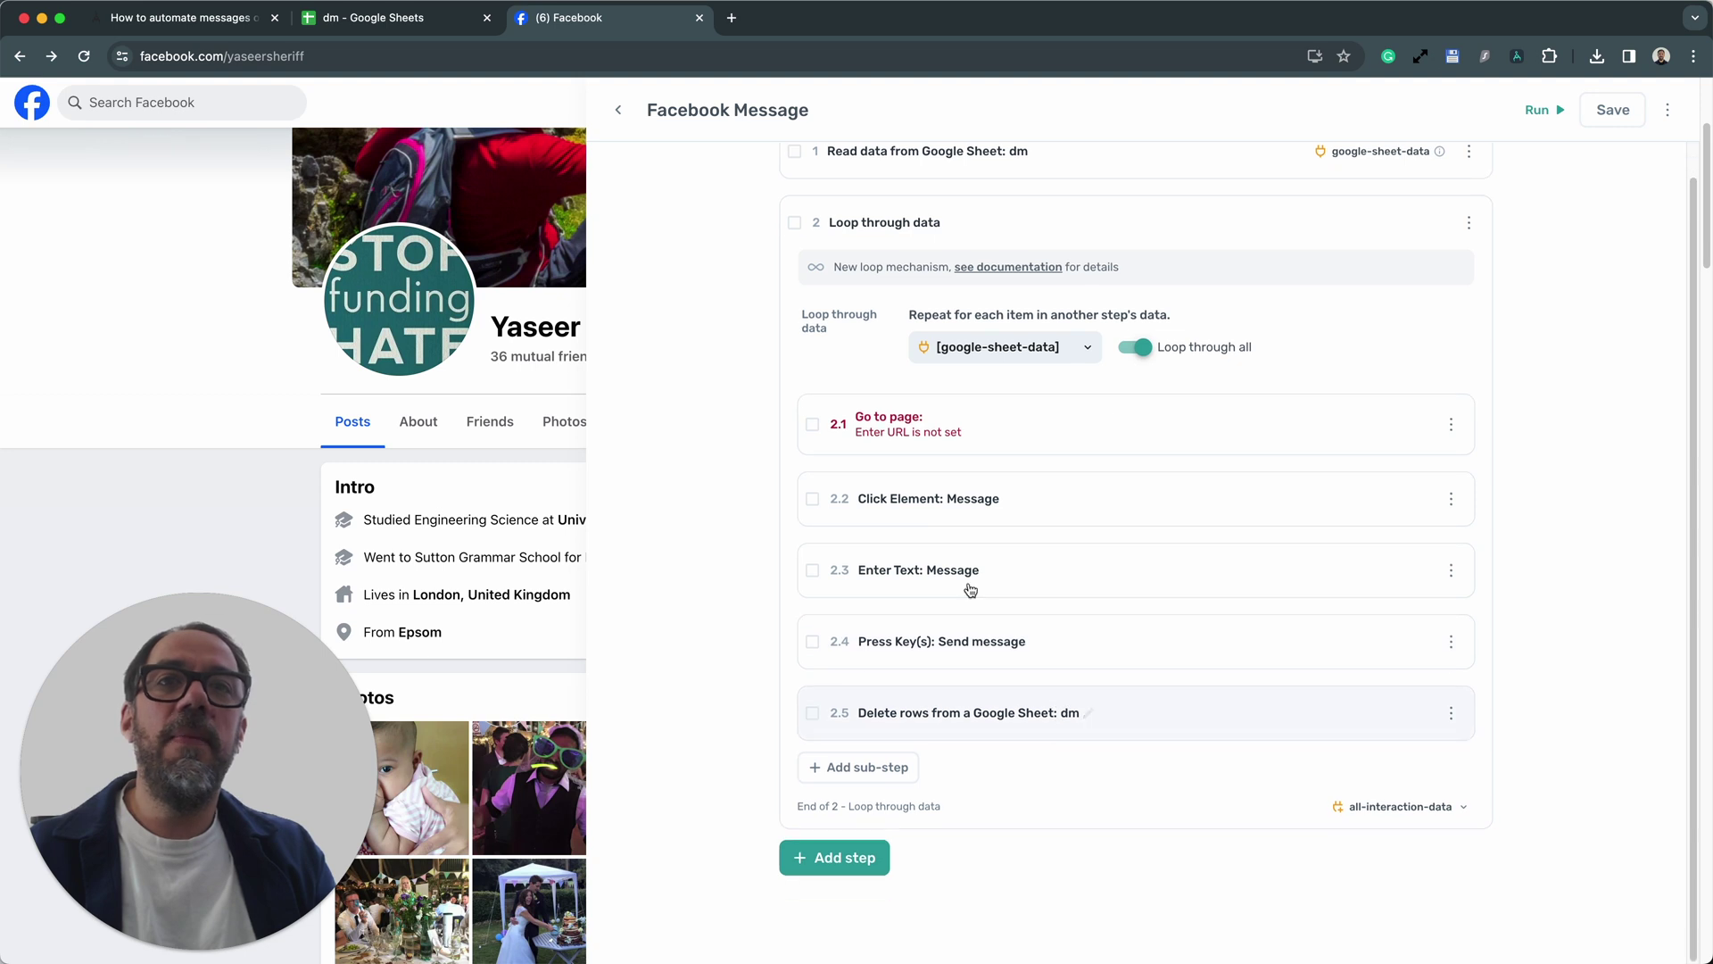
Reselect step 2.2's Message button through a Custom selector with 'Use element text instead of HTML' on
{"action": "left_click", "coordinate": [1116, 508]}
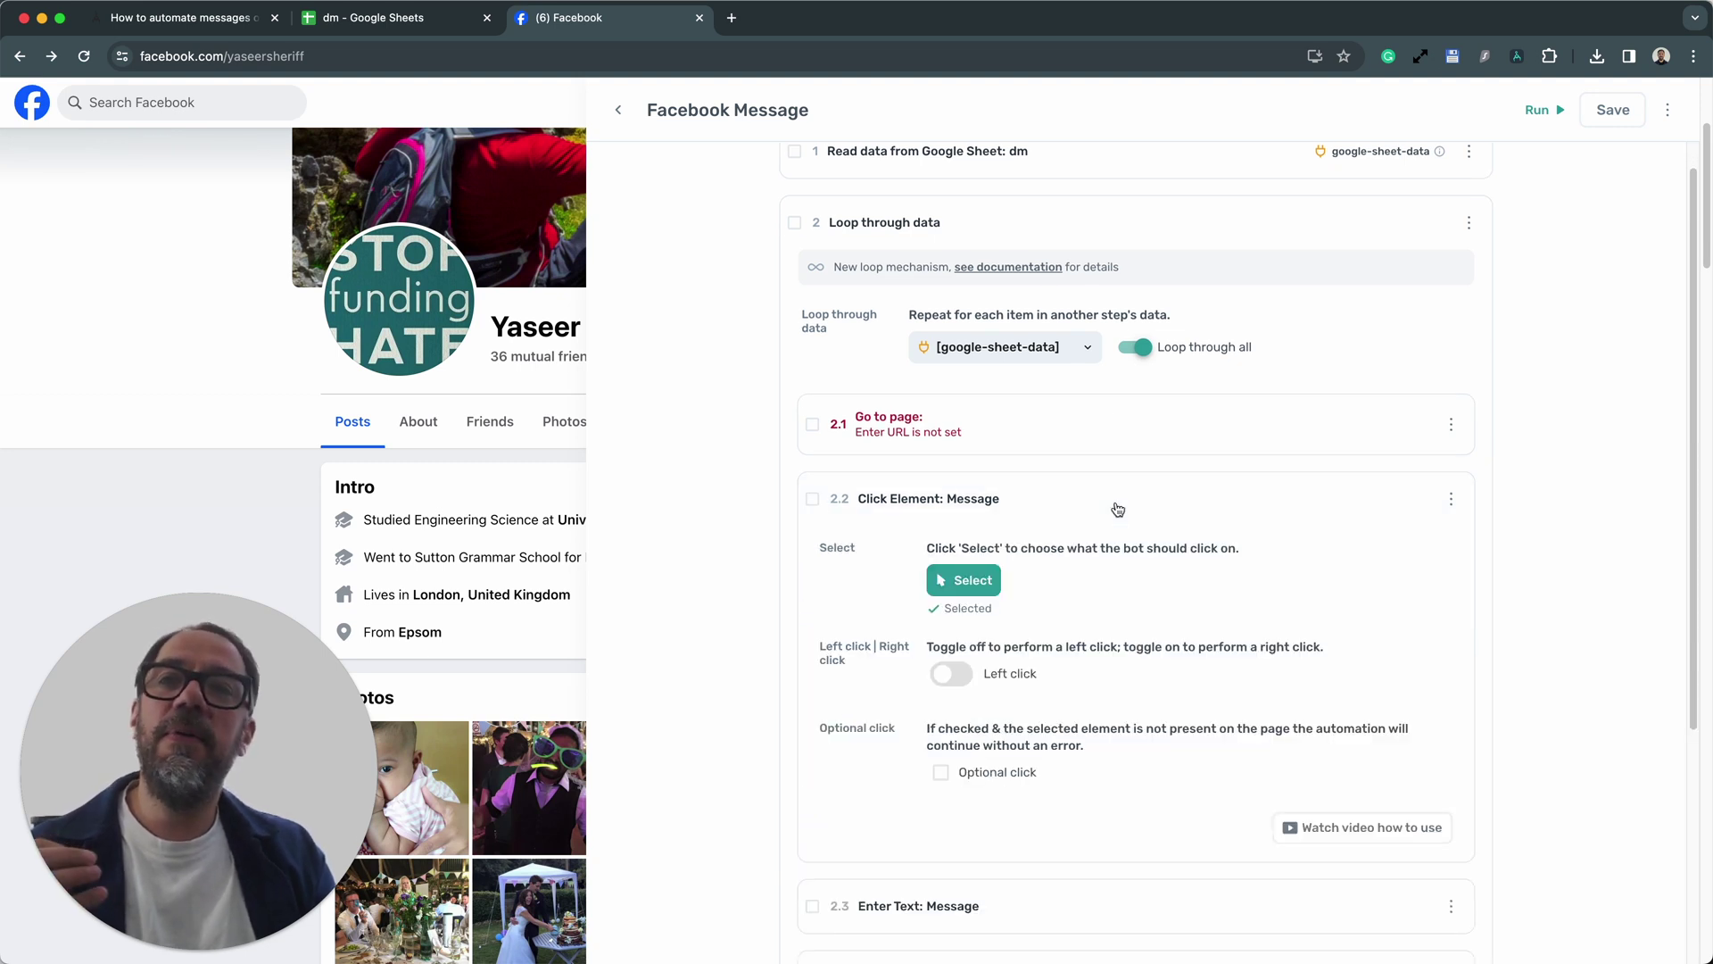
{"action": "left_click", "coordinate": [963, 582]}
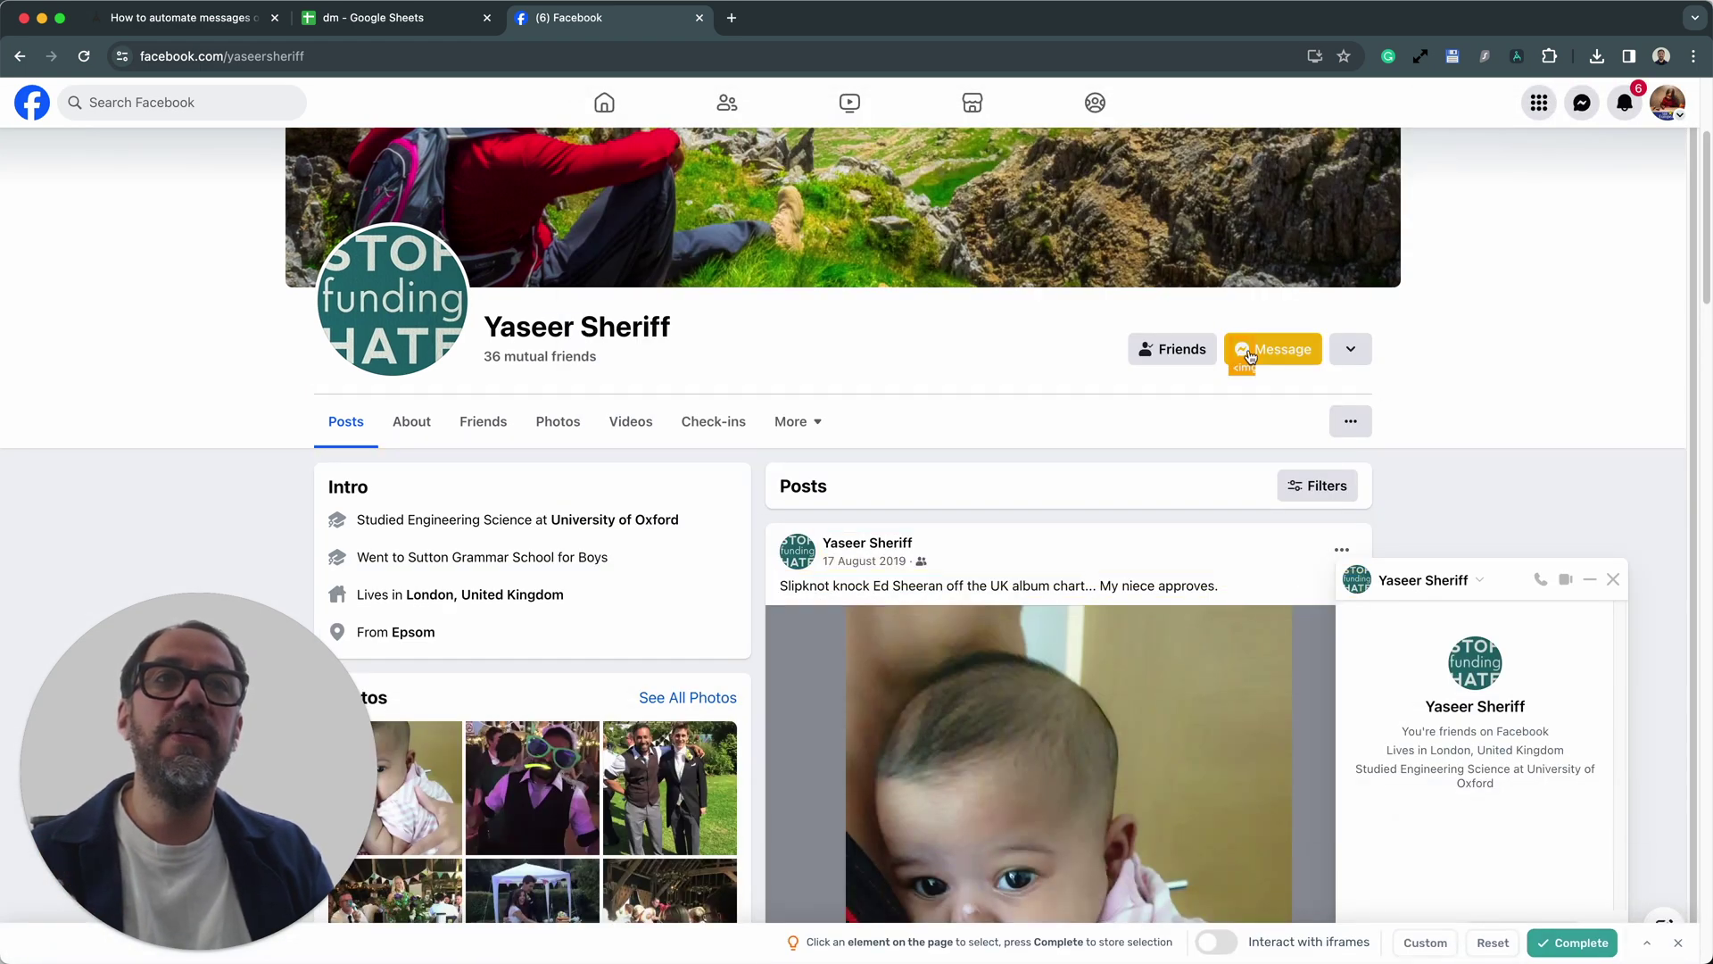
{"action": "left_click_drag", "start_coordinate": [244, 808], "coordinate": [260, 654]}
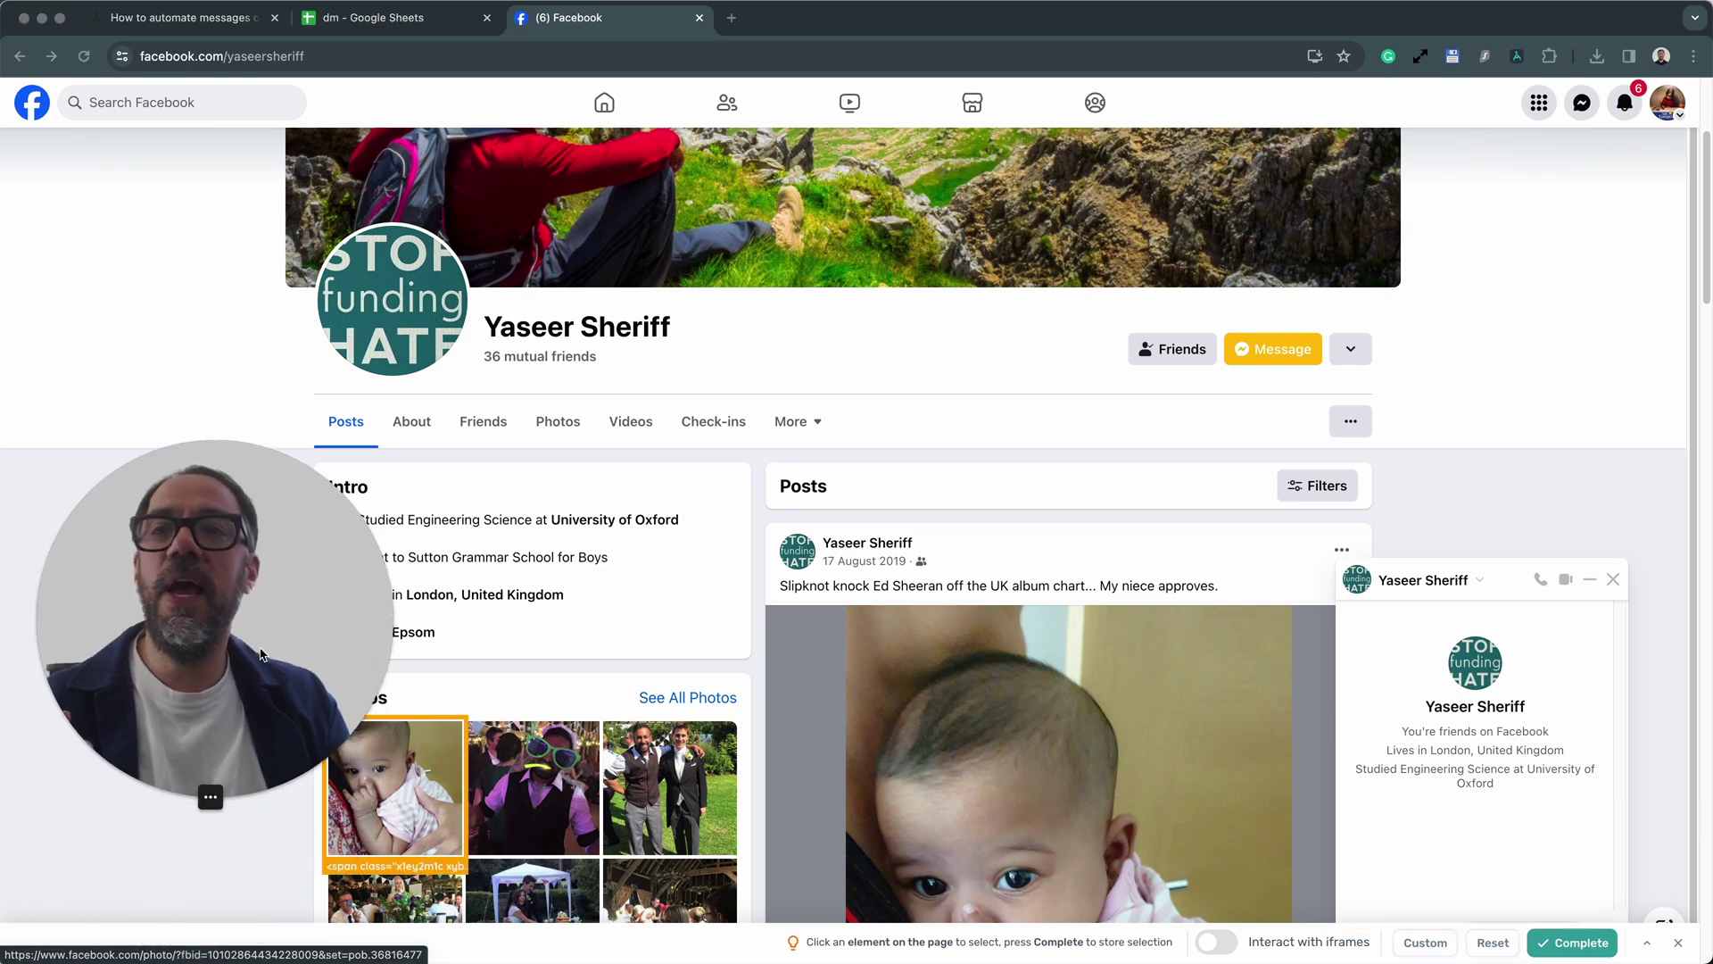
{"action": "left_click", "coordinate": [1423, 951]}
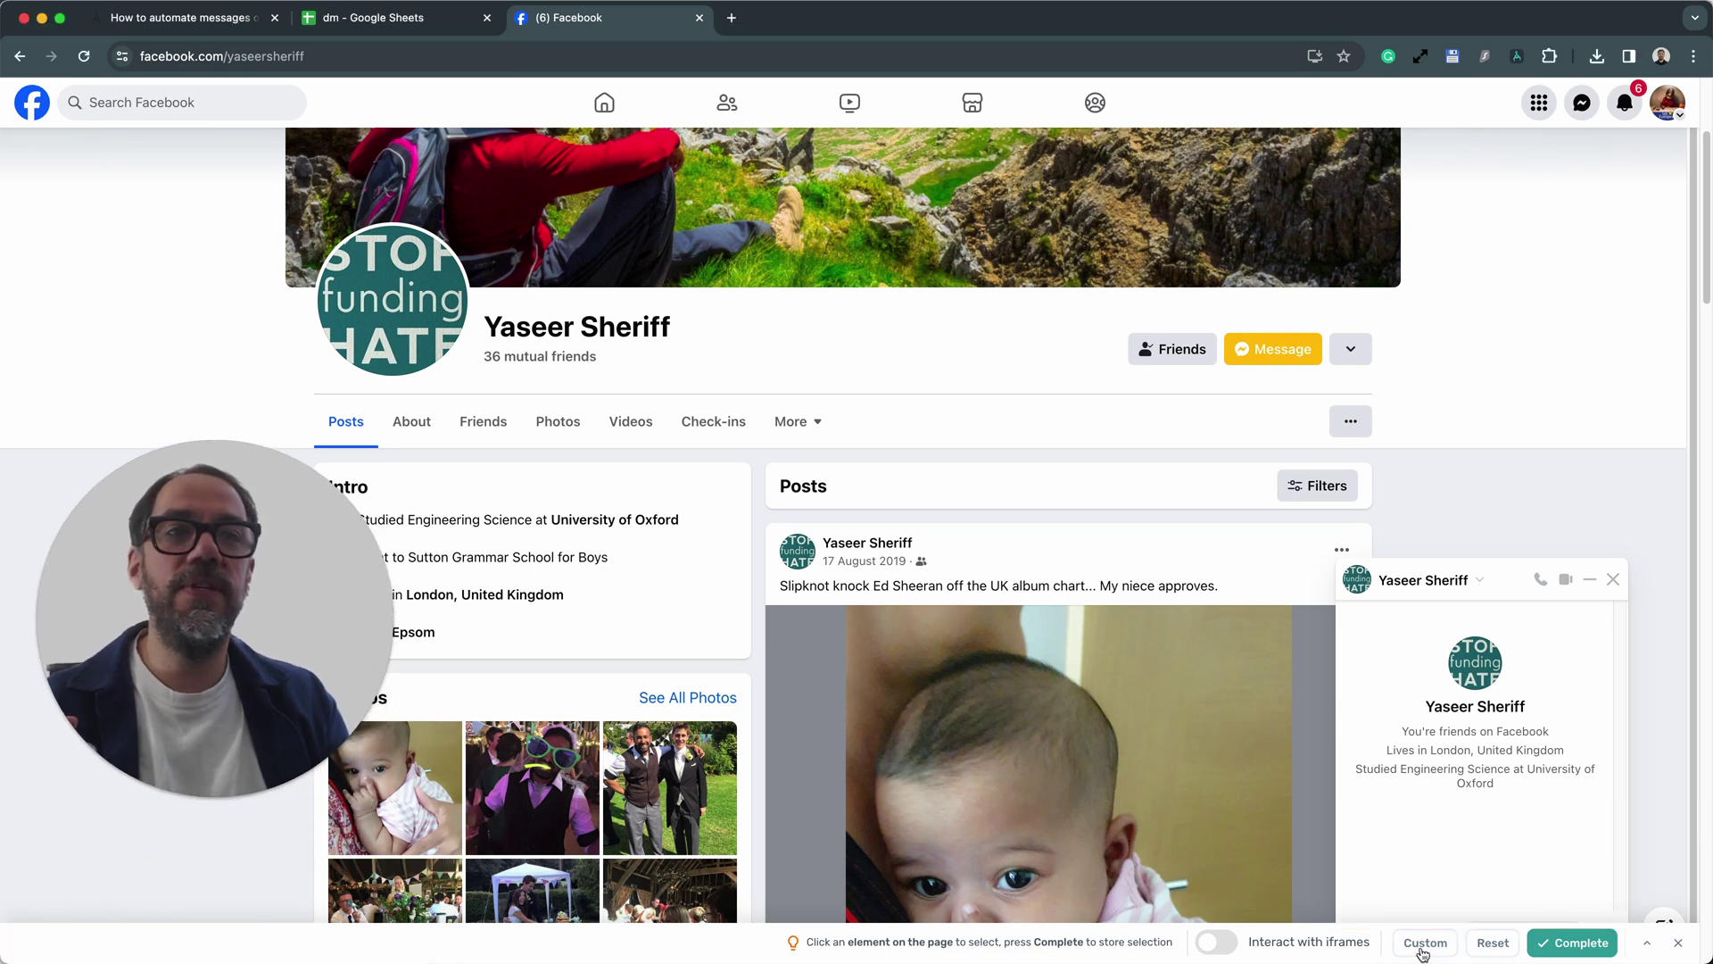
{"action": "left_click", "coordinate": [1424, 944]}
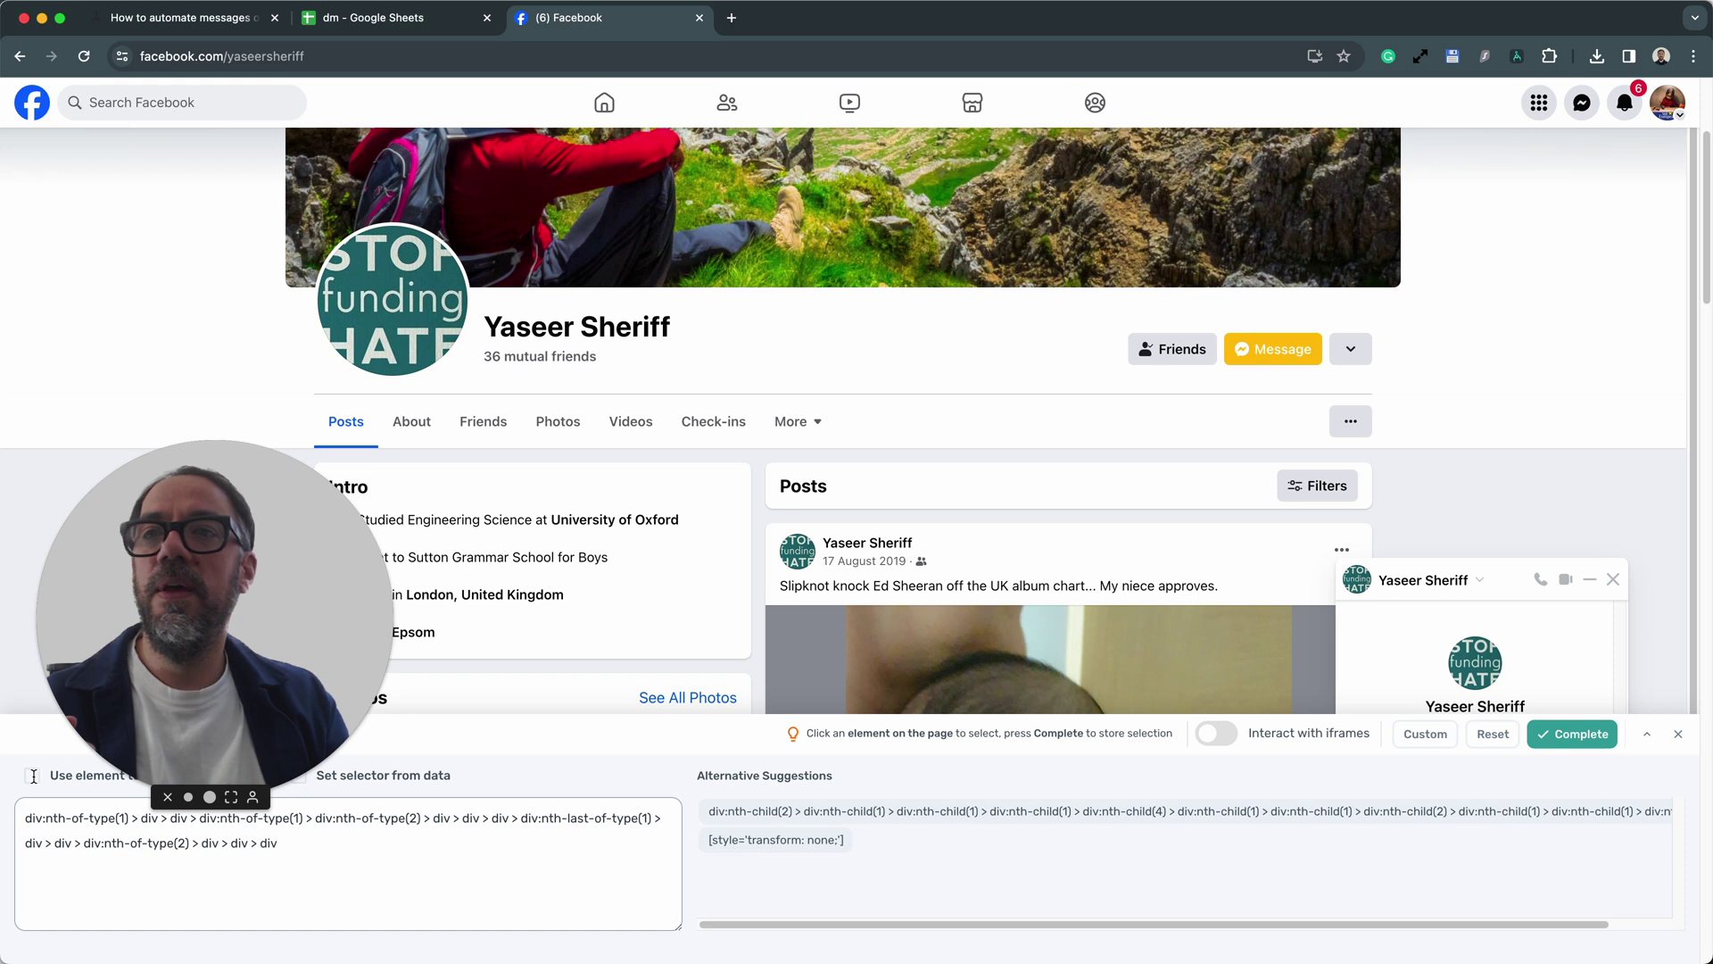
{"action": "left_click_drag", "start_coordinate": [162, 790], "coordinate": [146, 482]}
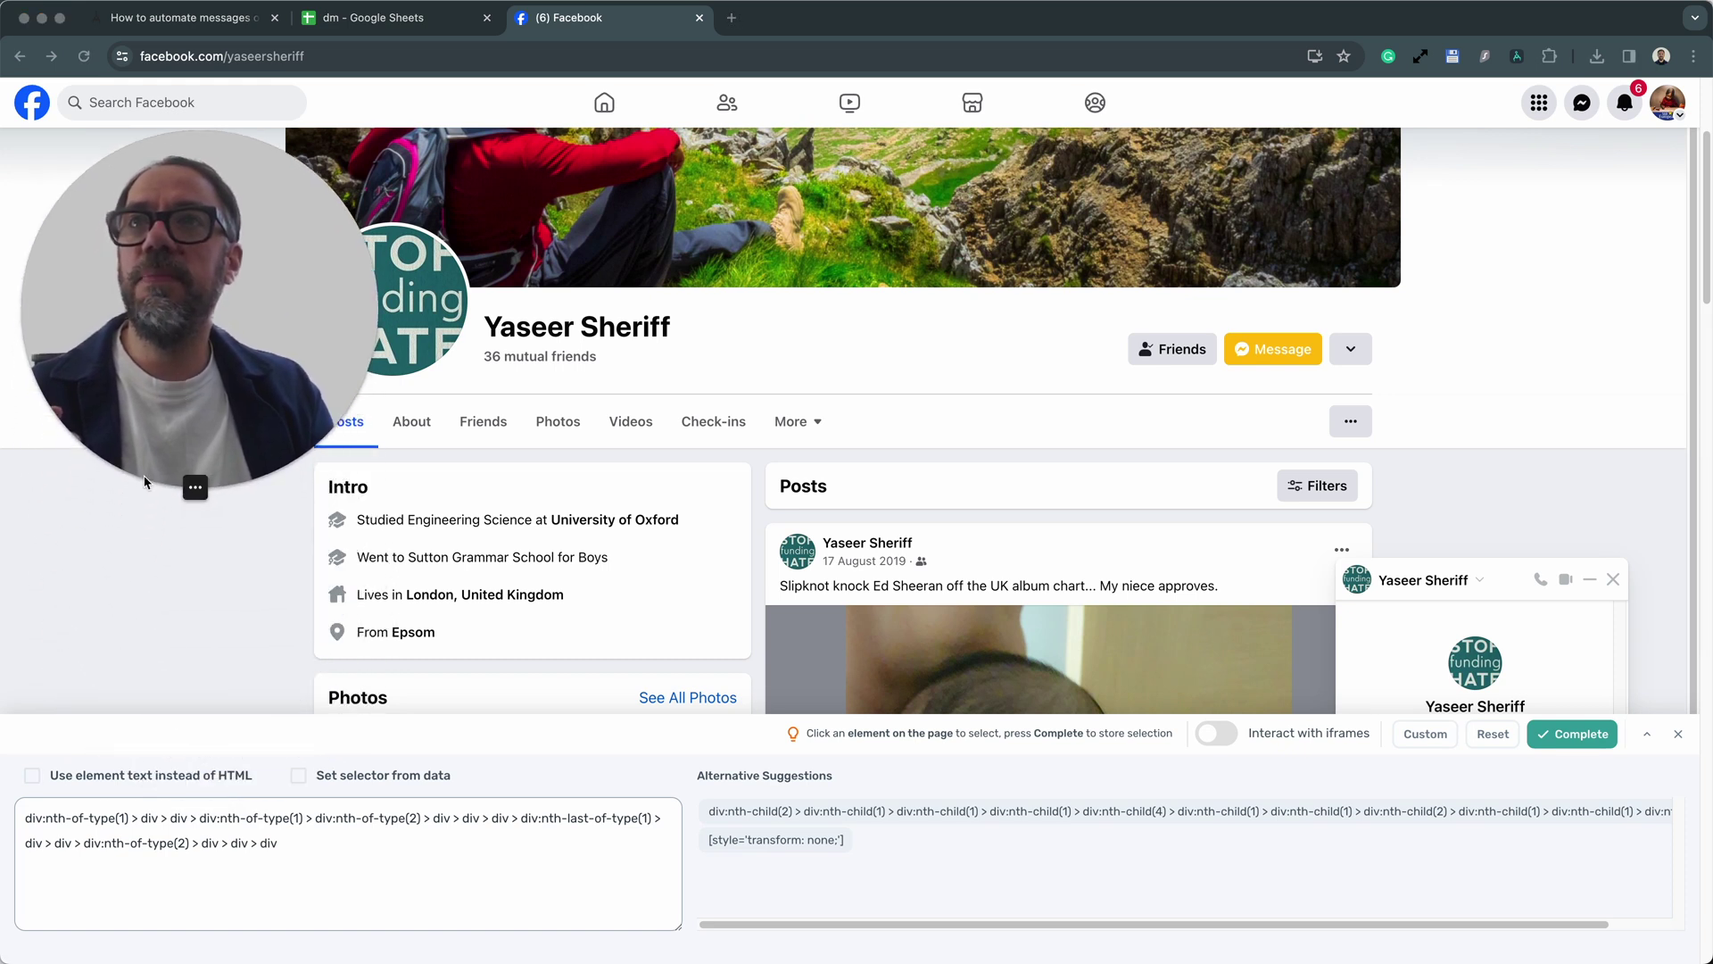
{"action": "left_click", "coordinate": [32, 778]}
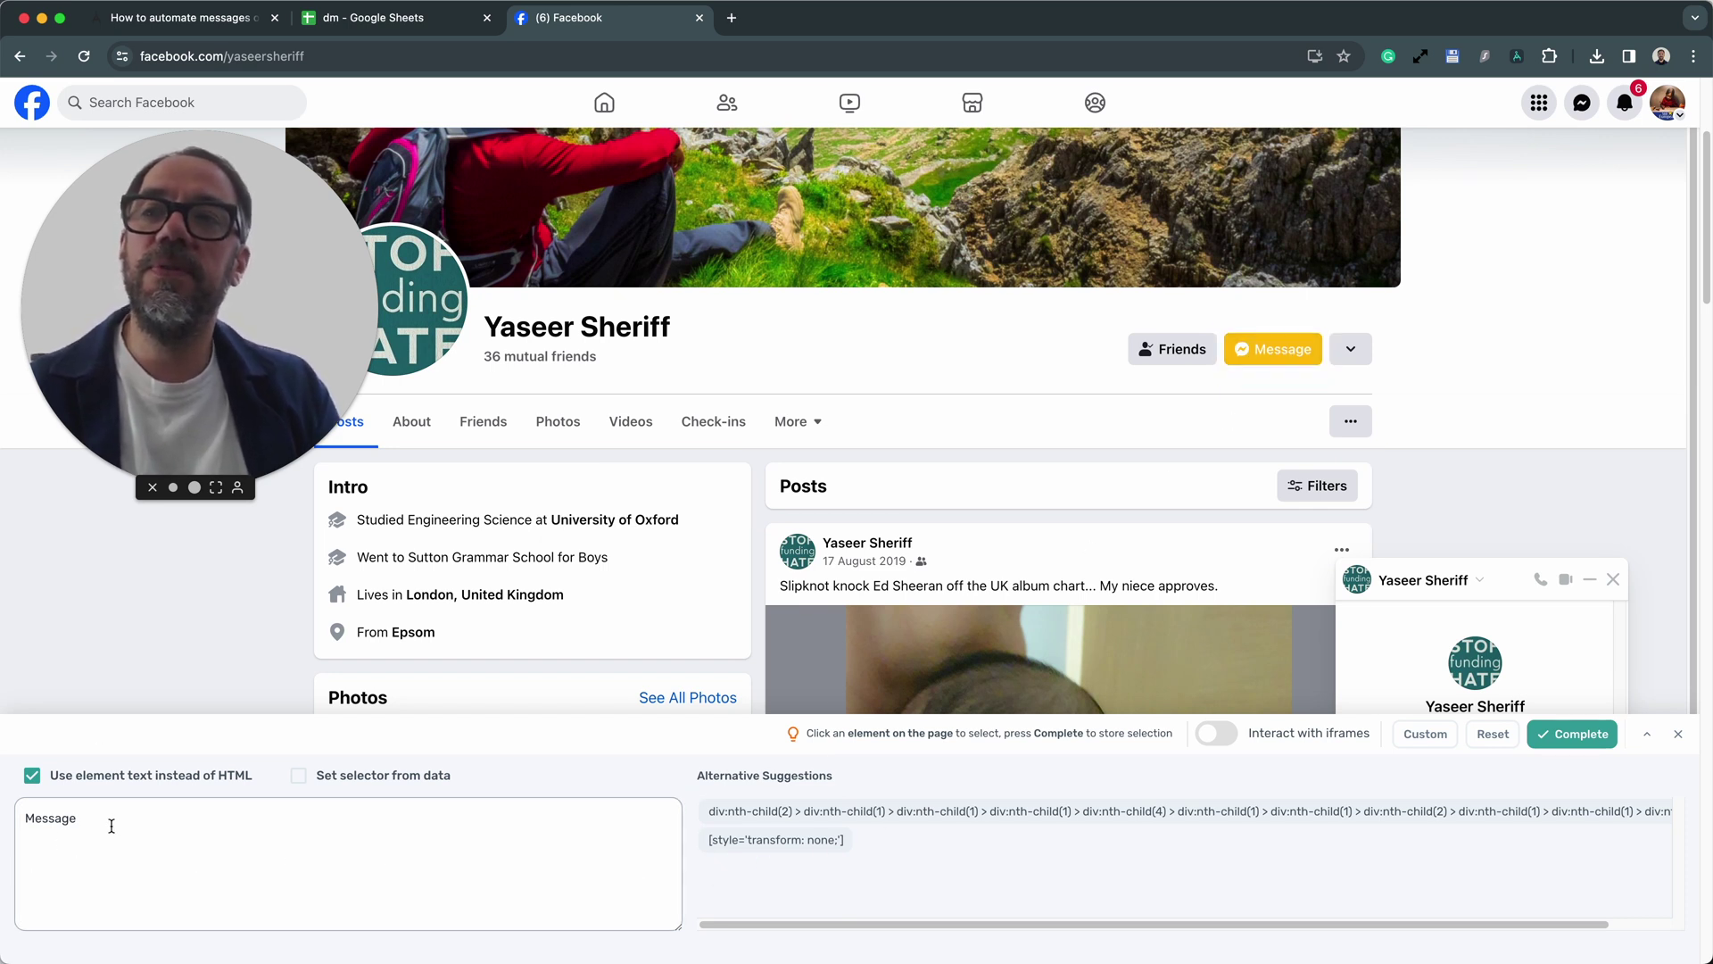
{"action": "left_click_drag", "start_coordinate": [196, 358], "coordinate": [212, 763]}
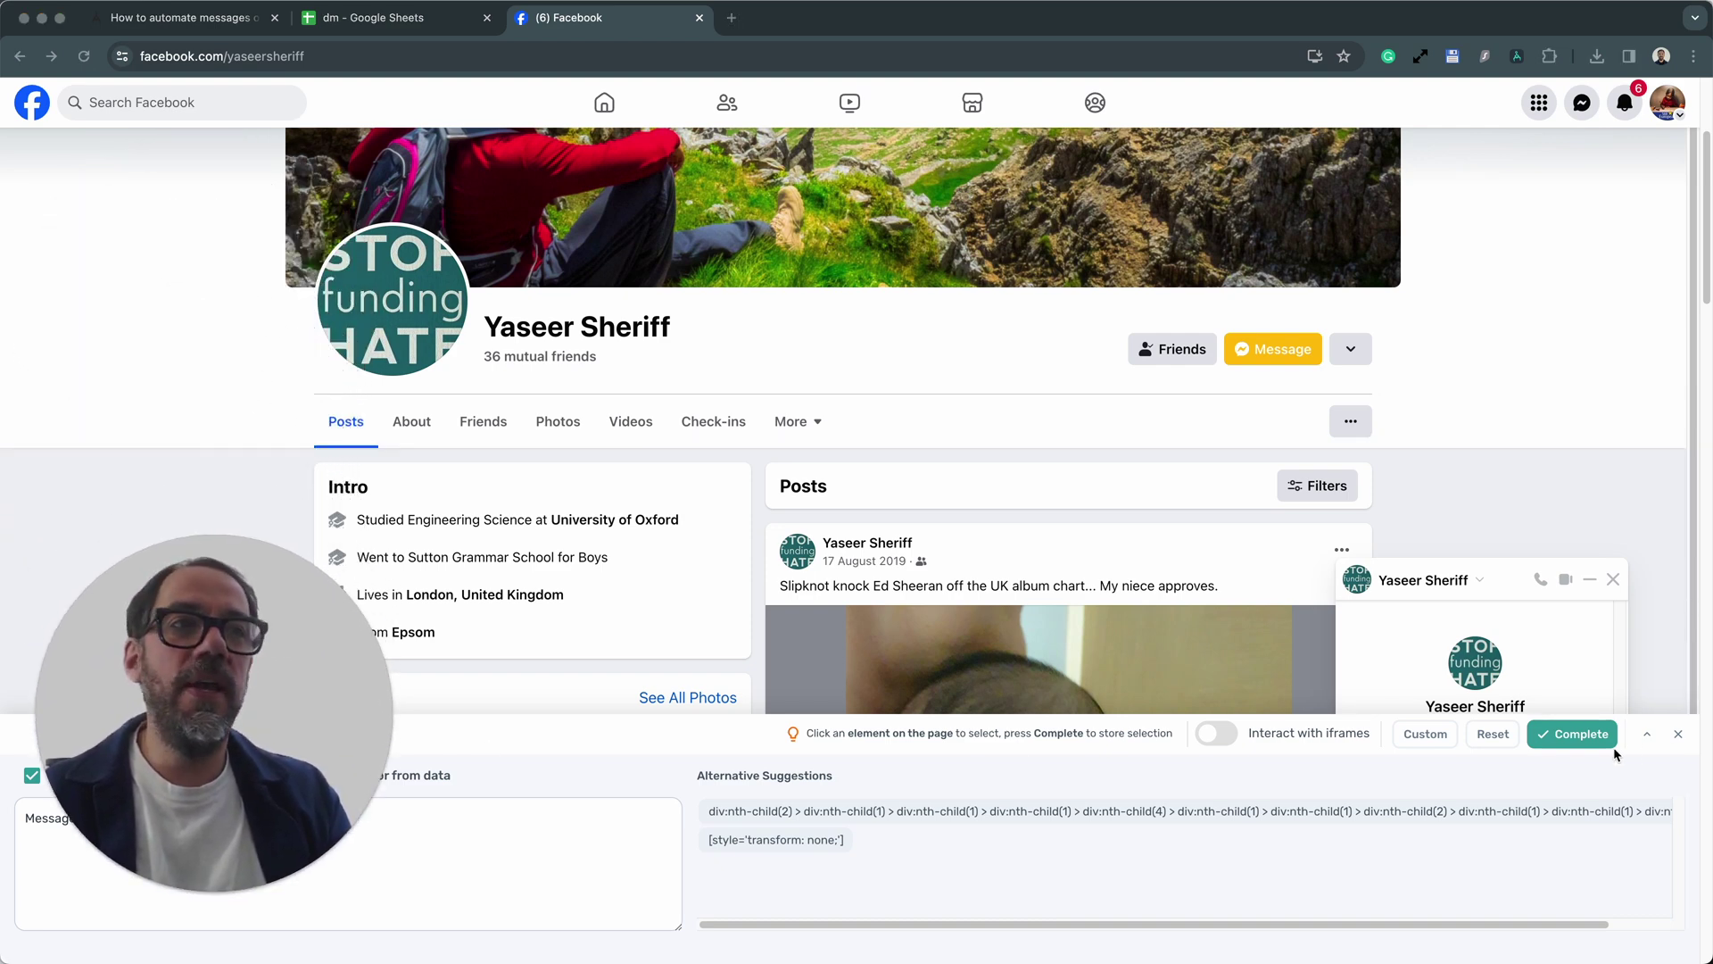
{"action": "left_click", "coordinate": [1575, 735]}
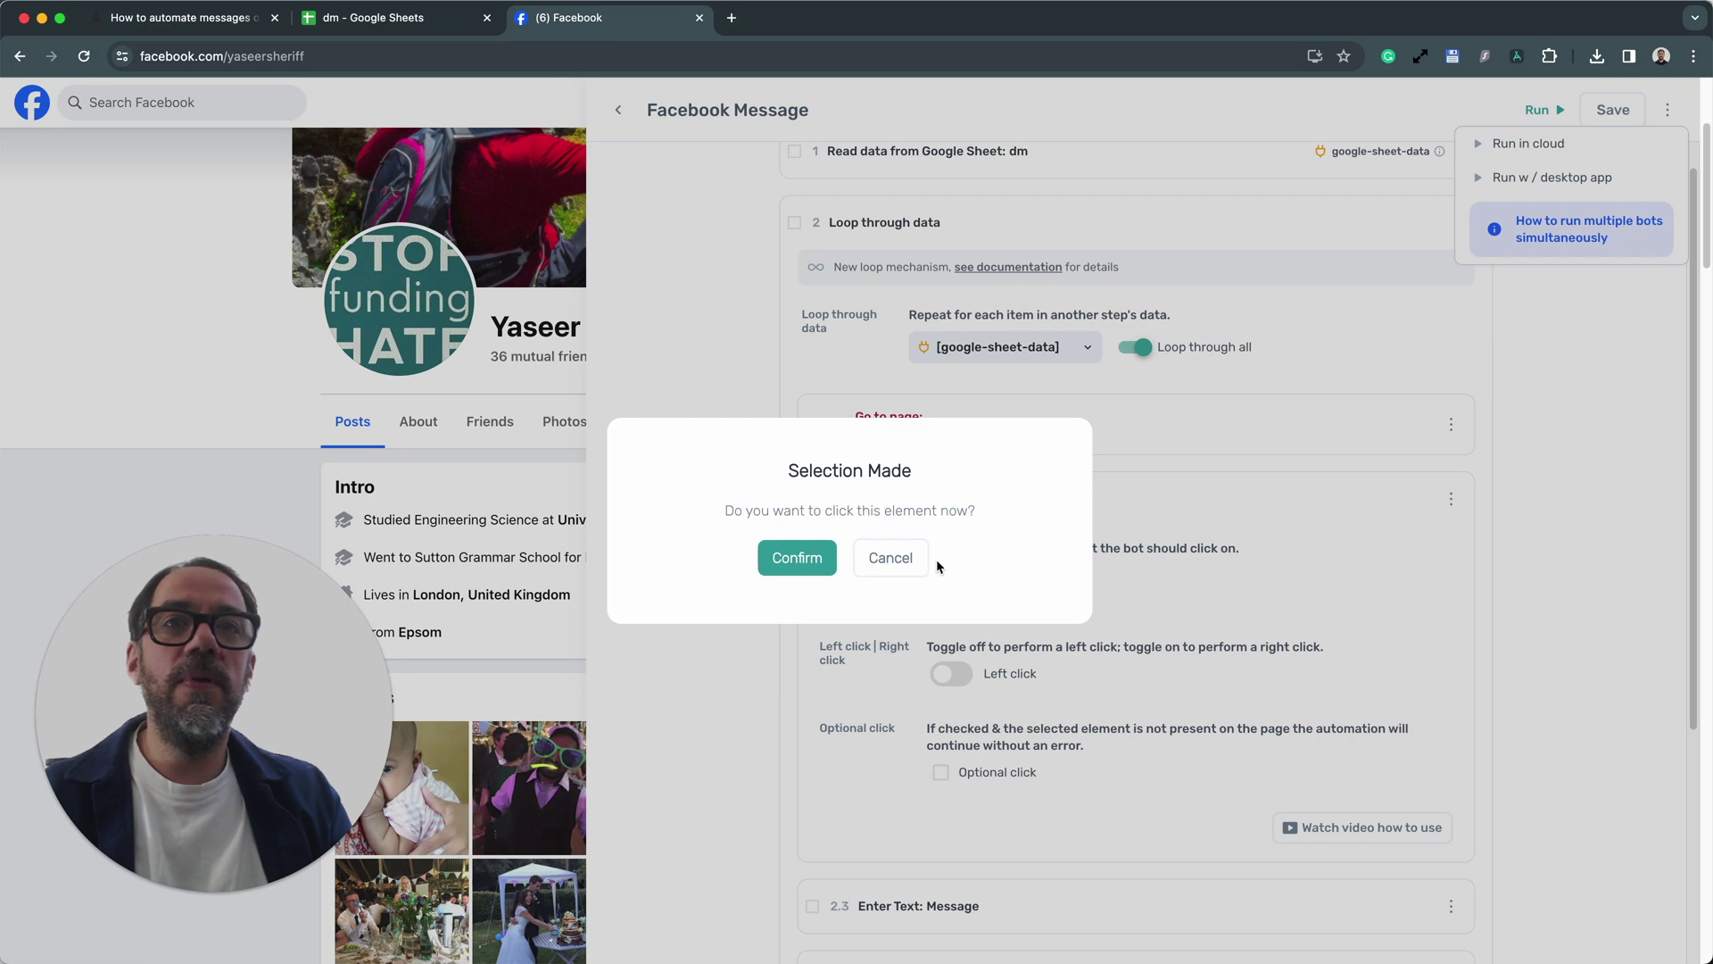
{"action": "left_click", "coordinate": [888, 558]}
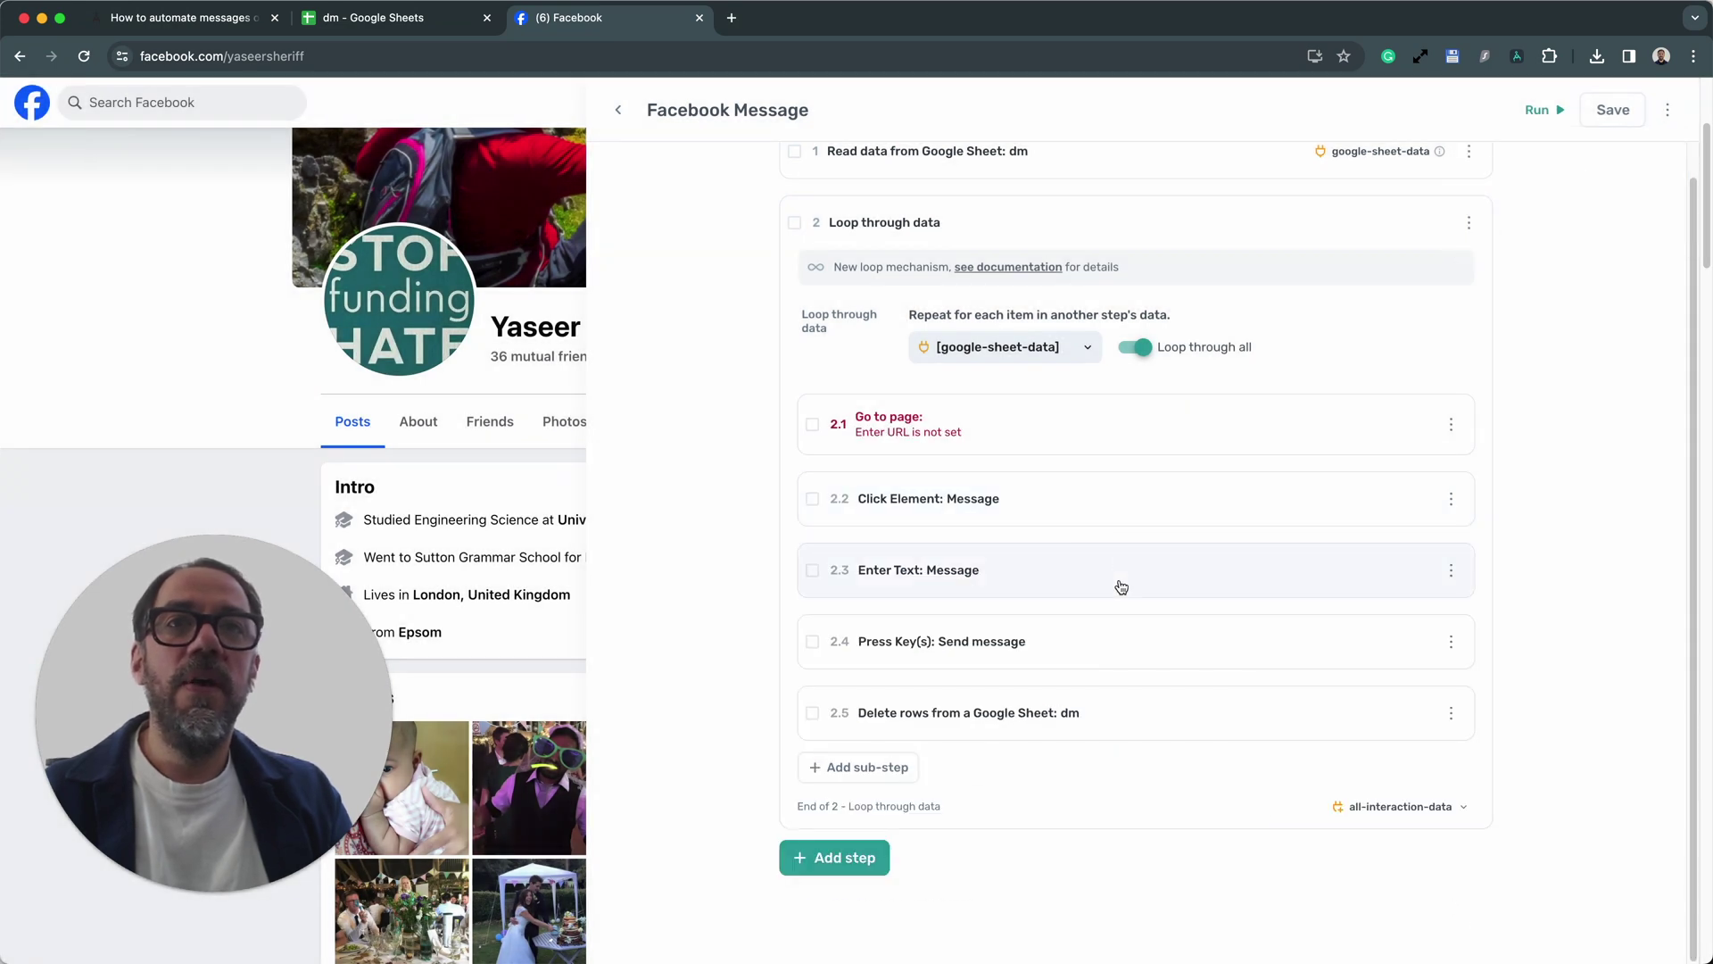
Re-record step 2.4 Send message's key sequence as a single Enter press
{"action": "left_click", "coordinate": [241, 644]}
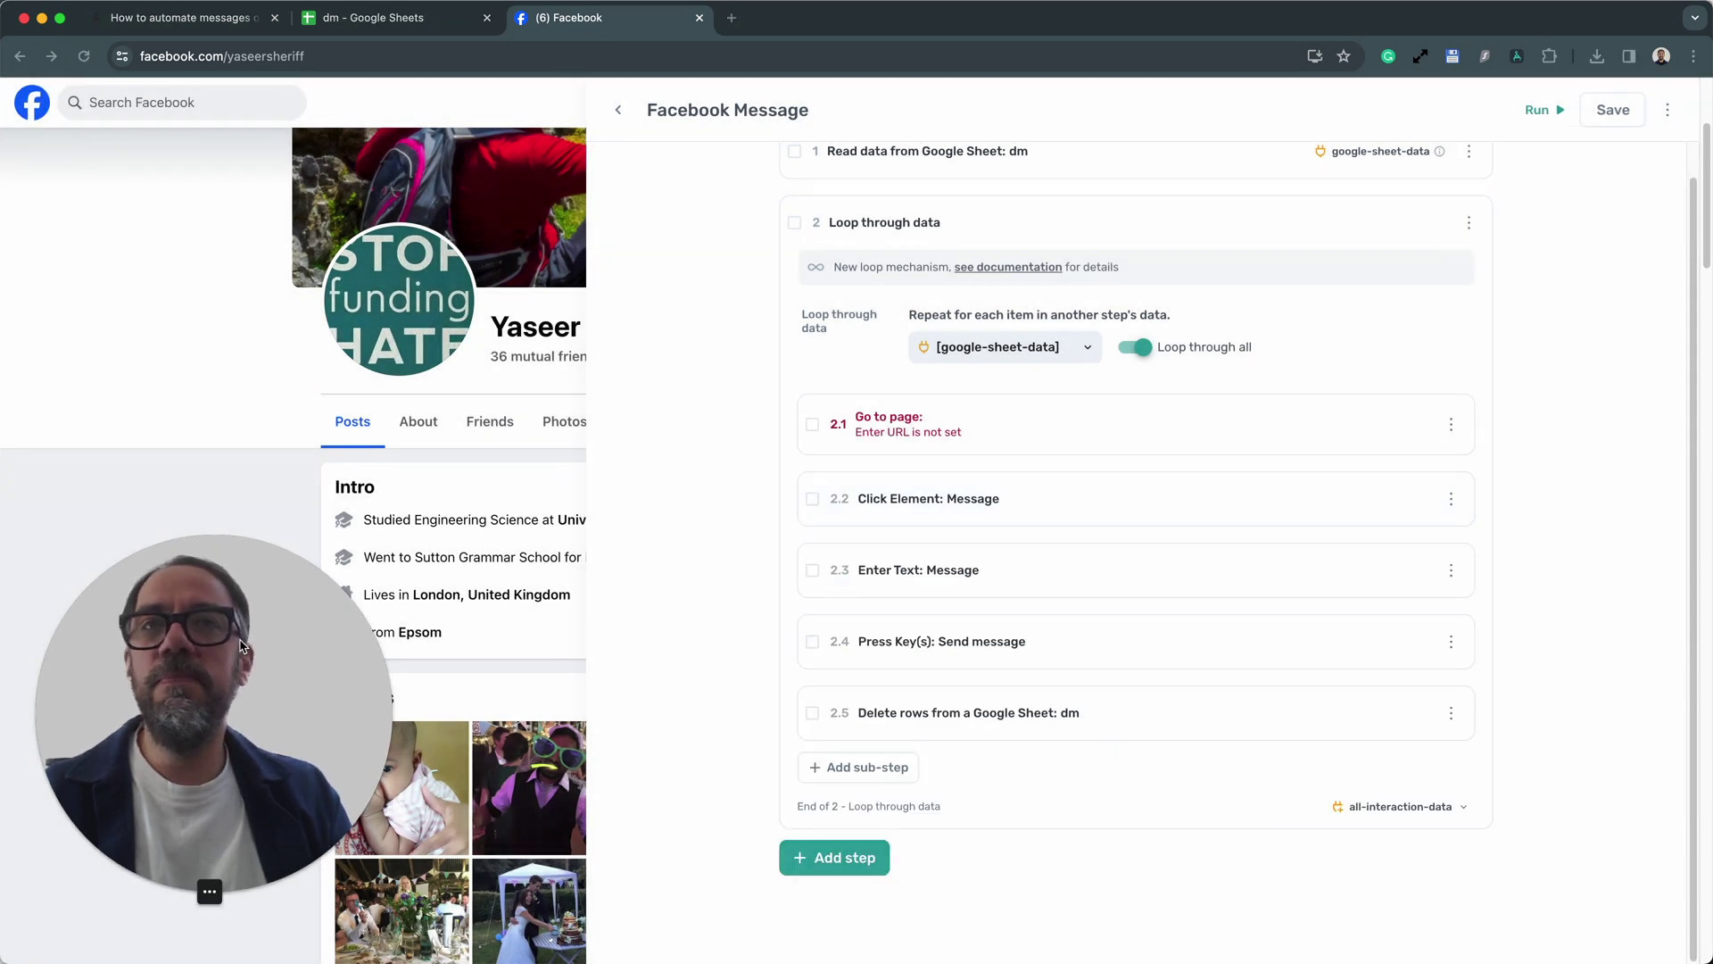
{"action": "left_click_drag", "start_coordinate": [241, 644], "coordinate": [234, 701]}
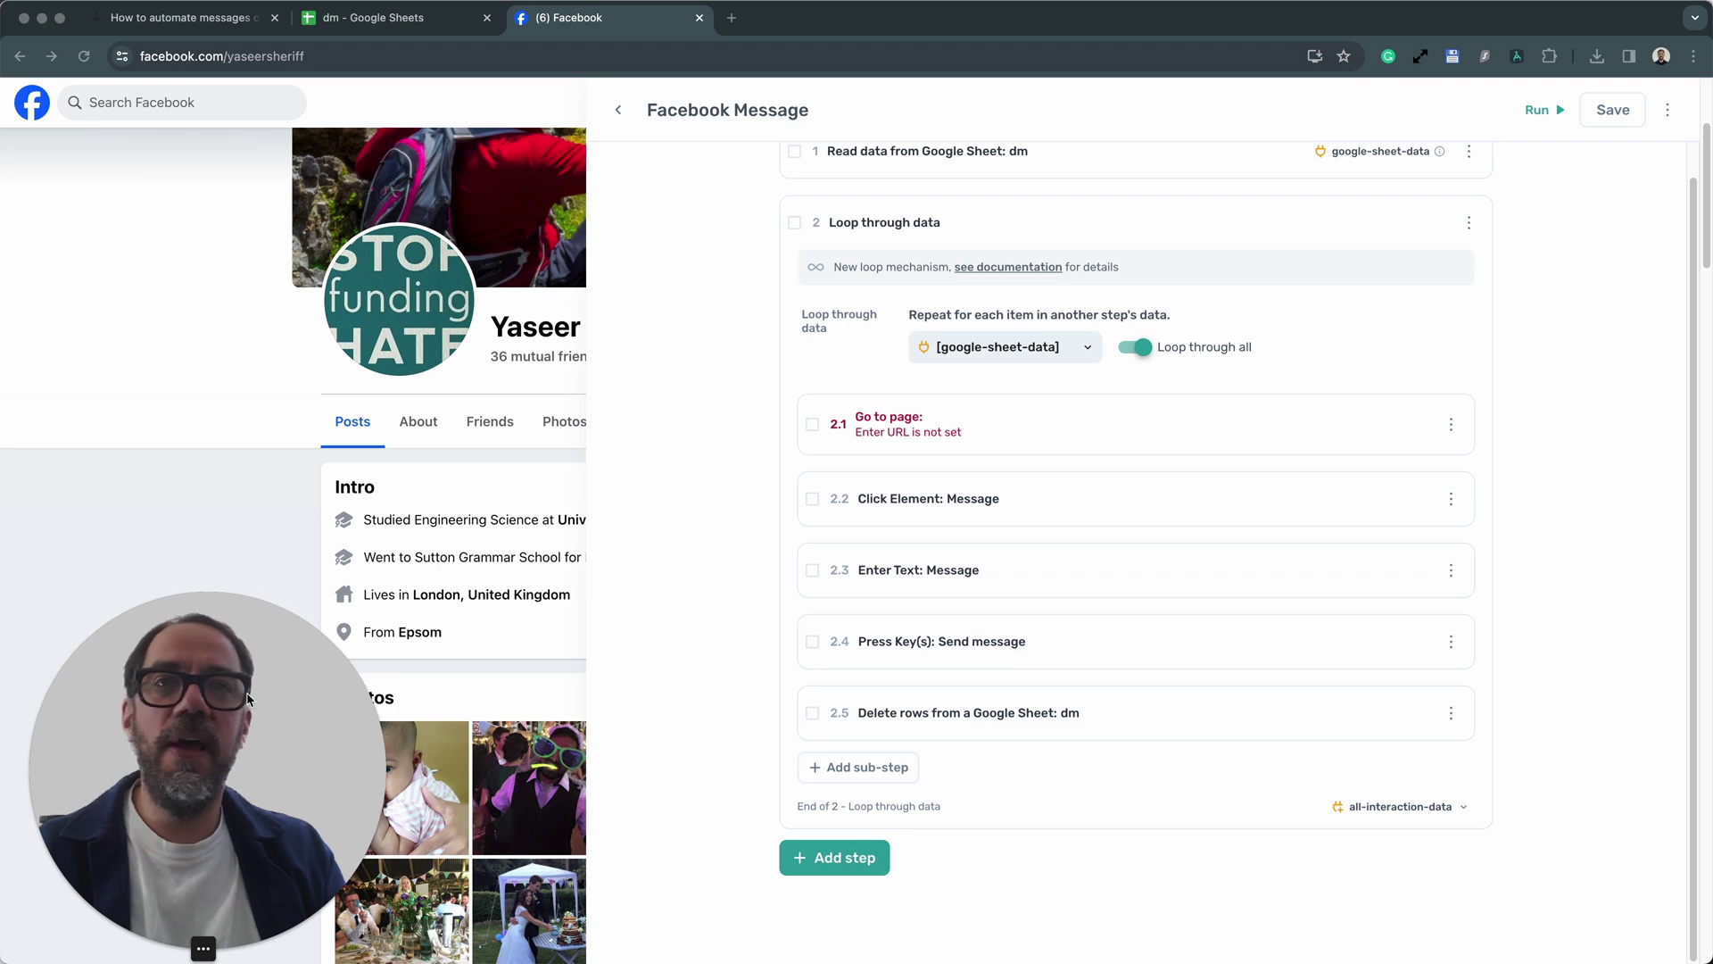
{"action": "left_click", "coordinate": [1066, 582]}
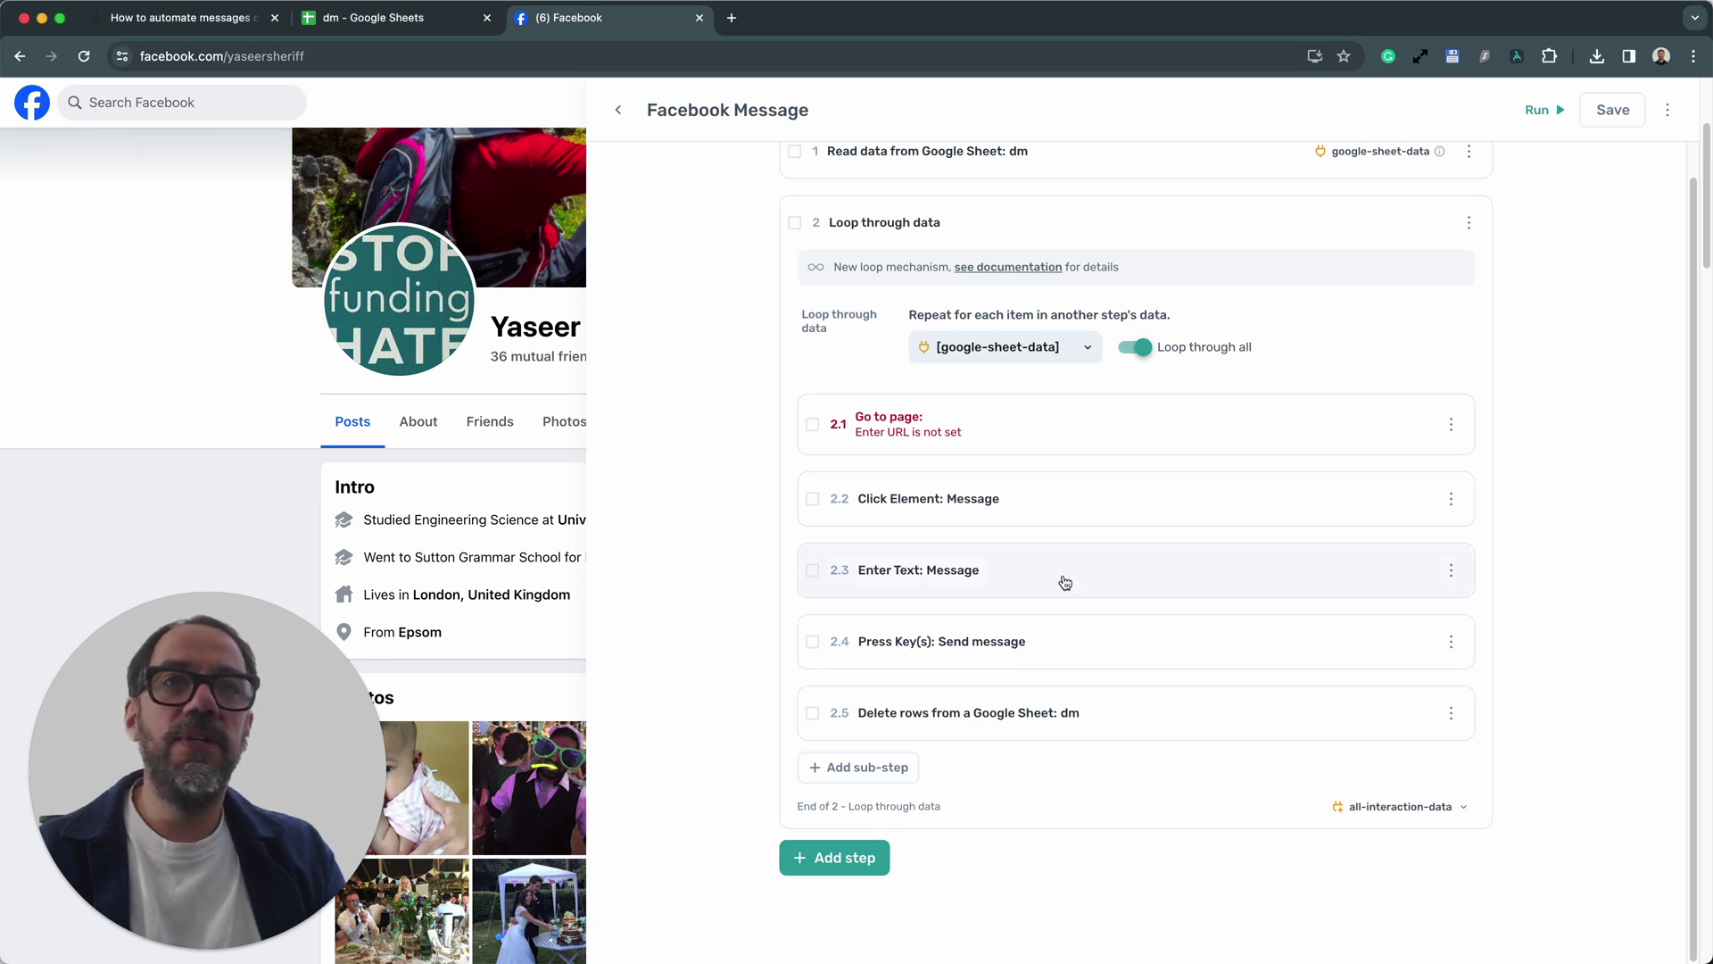
{"action": "left_click", "coordinate": [1068, 649]}
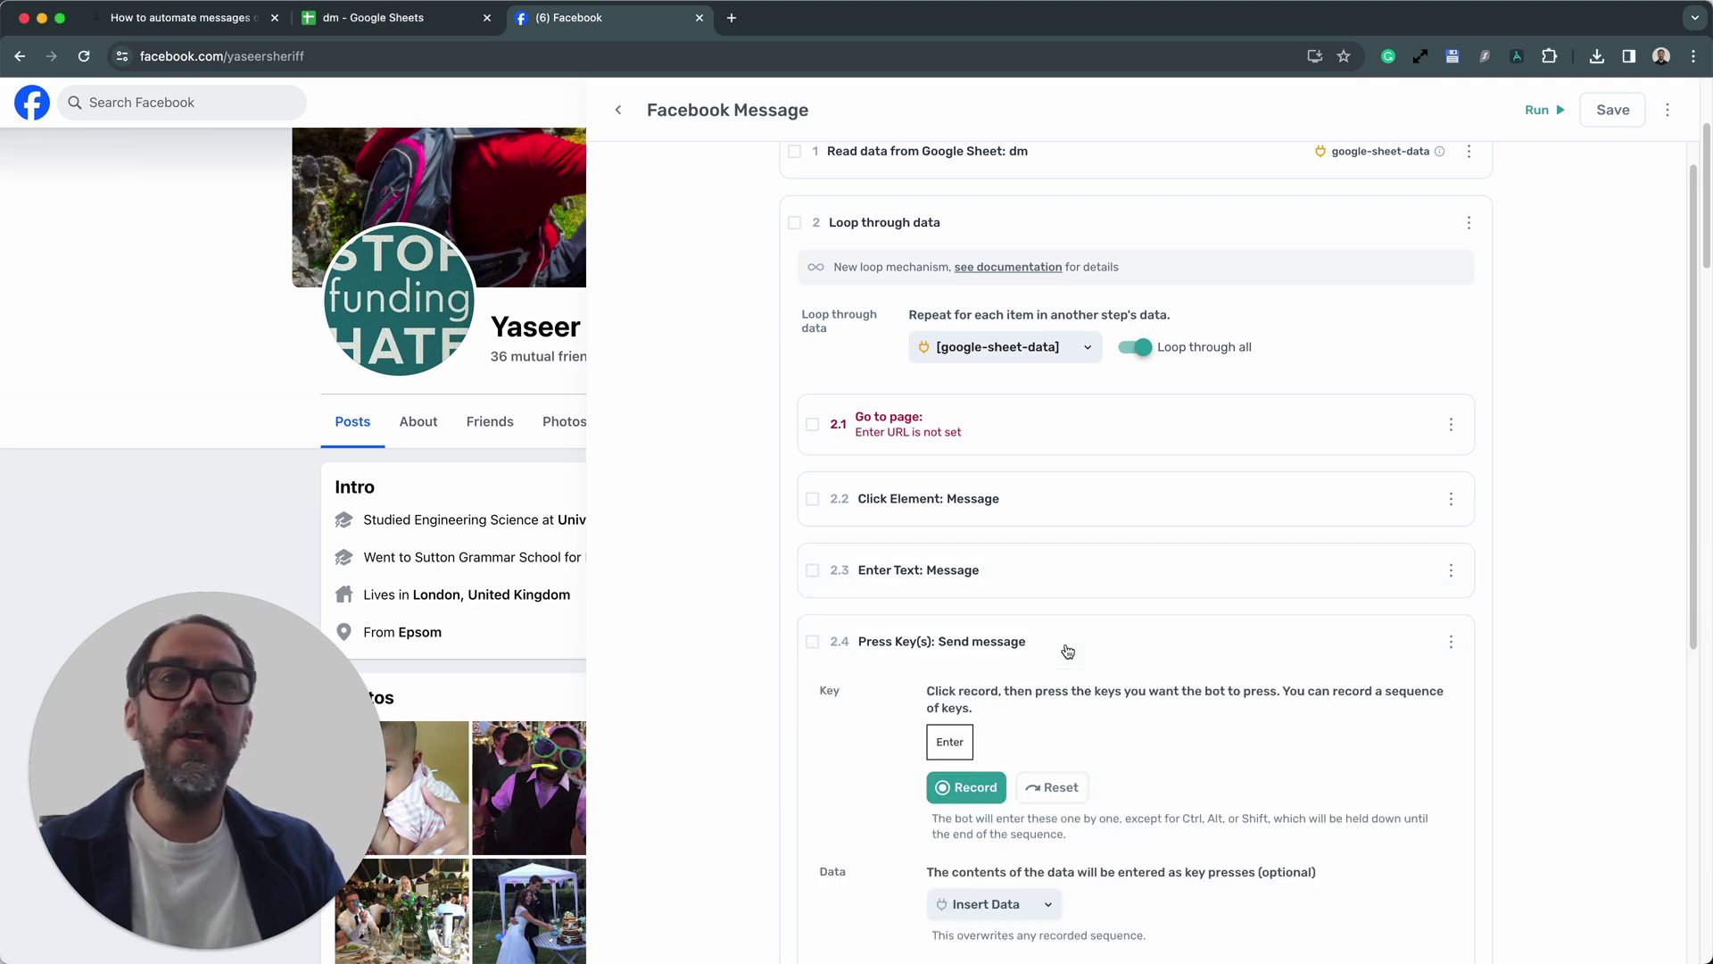
{"action": "scroll", "coordinate": [1035, 757], "scroll_direction": "down", "scroll_amount": 2}
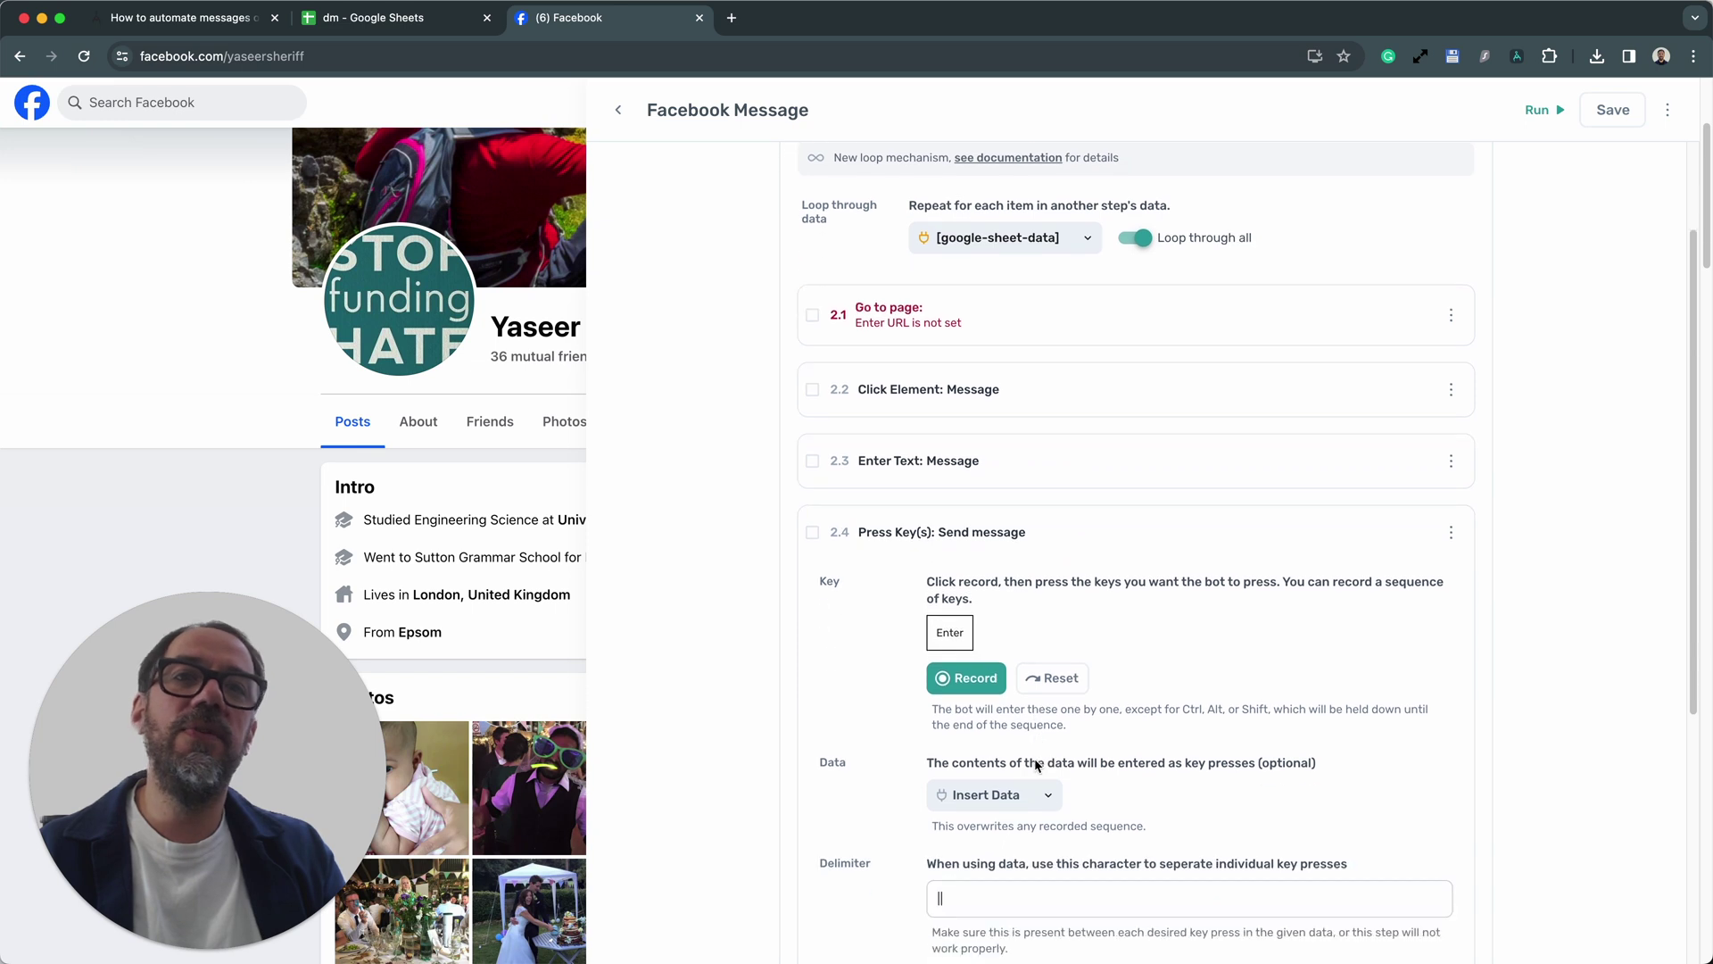
{"action": "left_click", "coordinate": [948, 675]}
{"action": "left_click", "coordinate": [972, 679]}
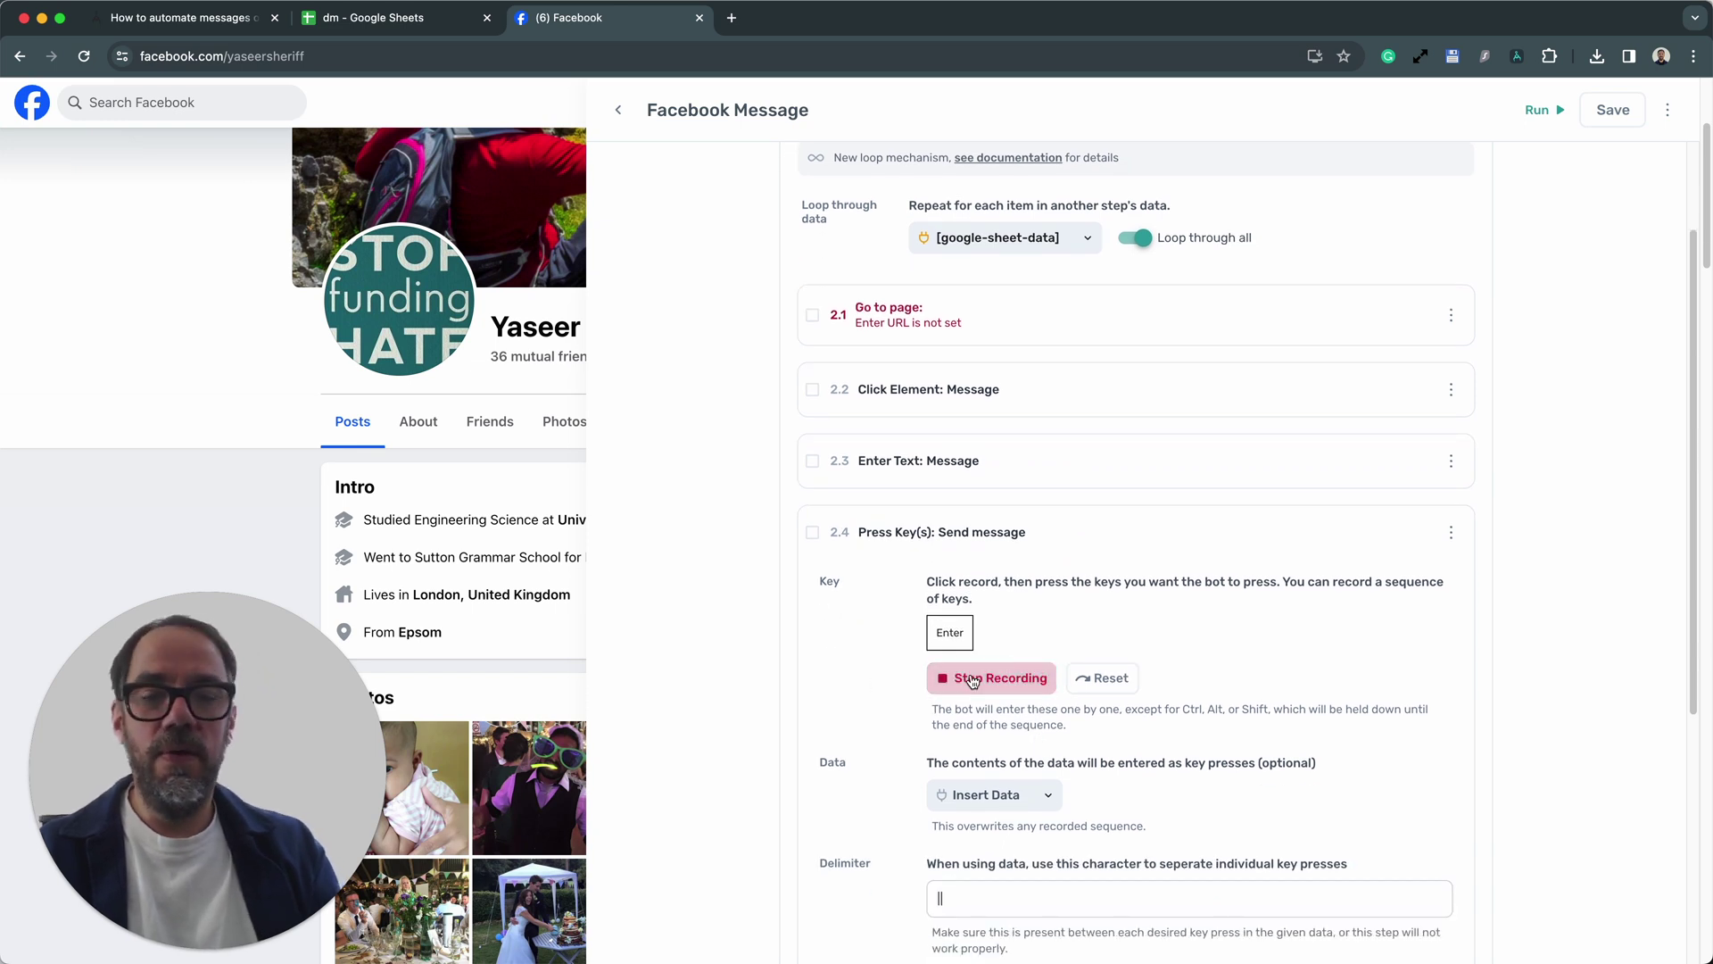
{"action": "key", "text": "Return"}
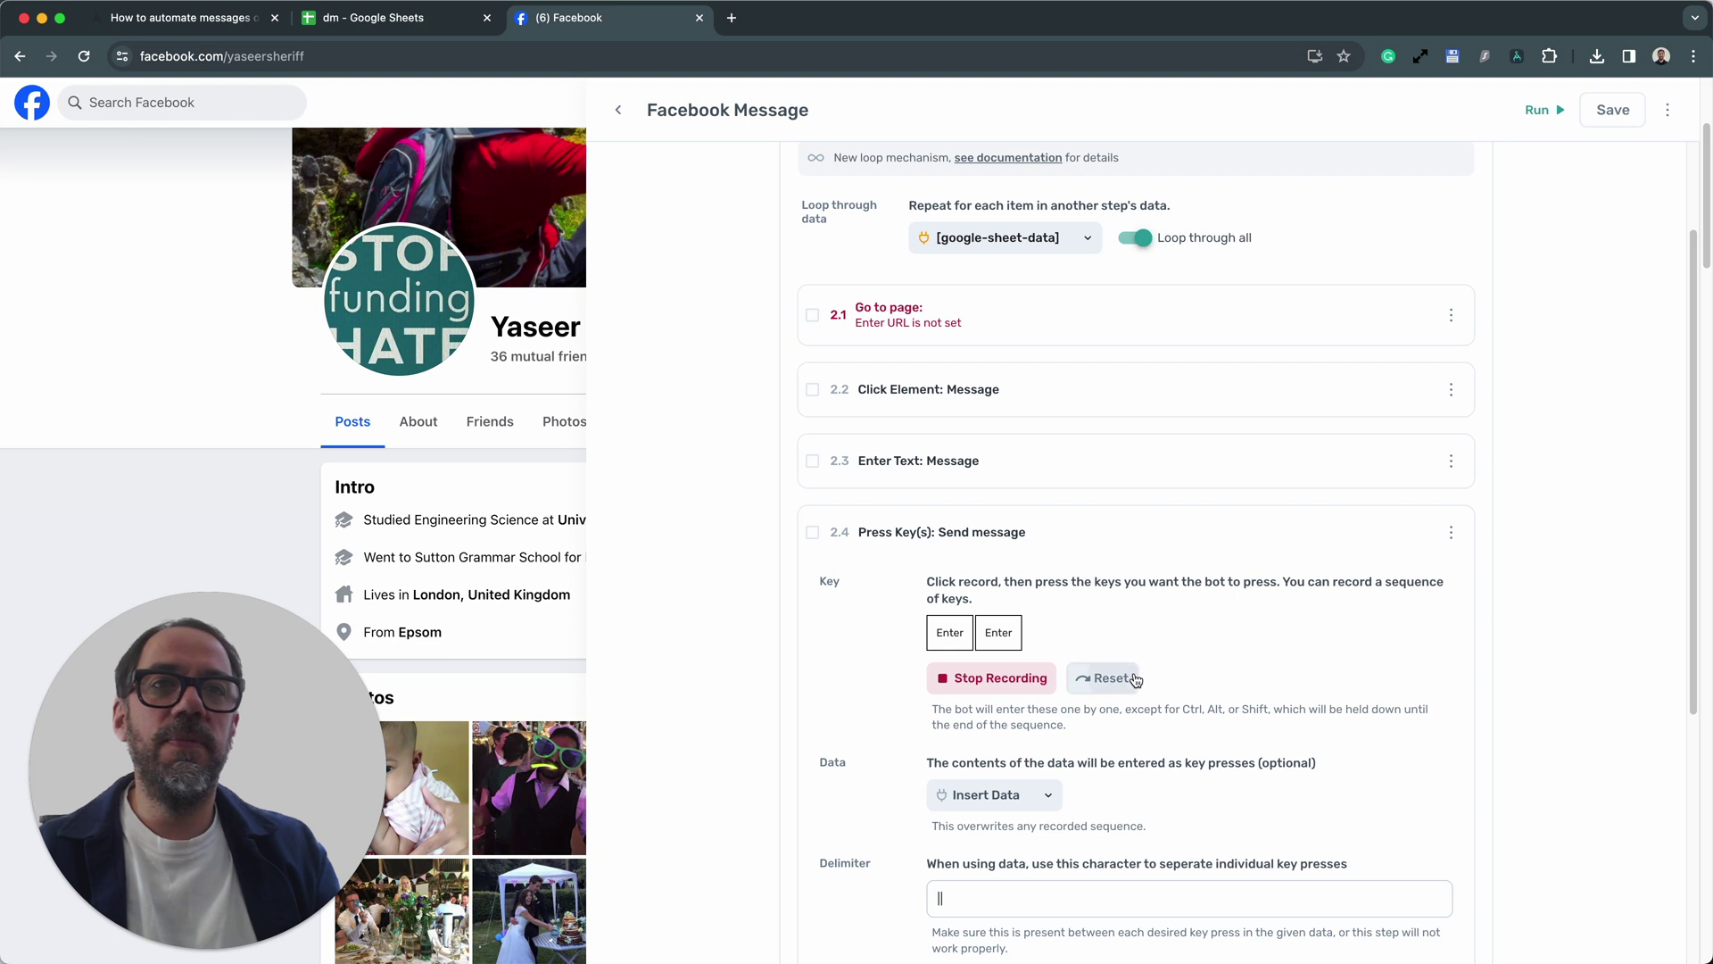
{"action": "left_click", "coordinate": [1091, 678]}
{"action": "key", "text": "Return"}
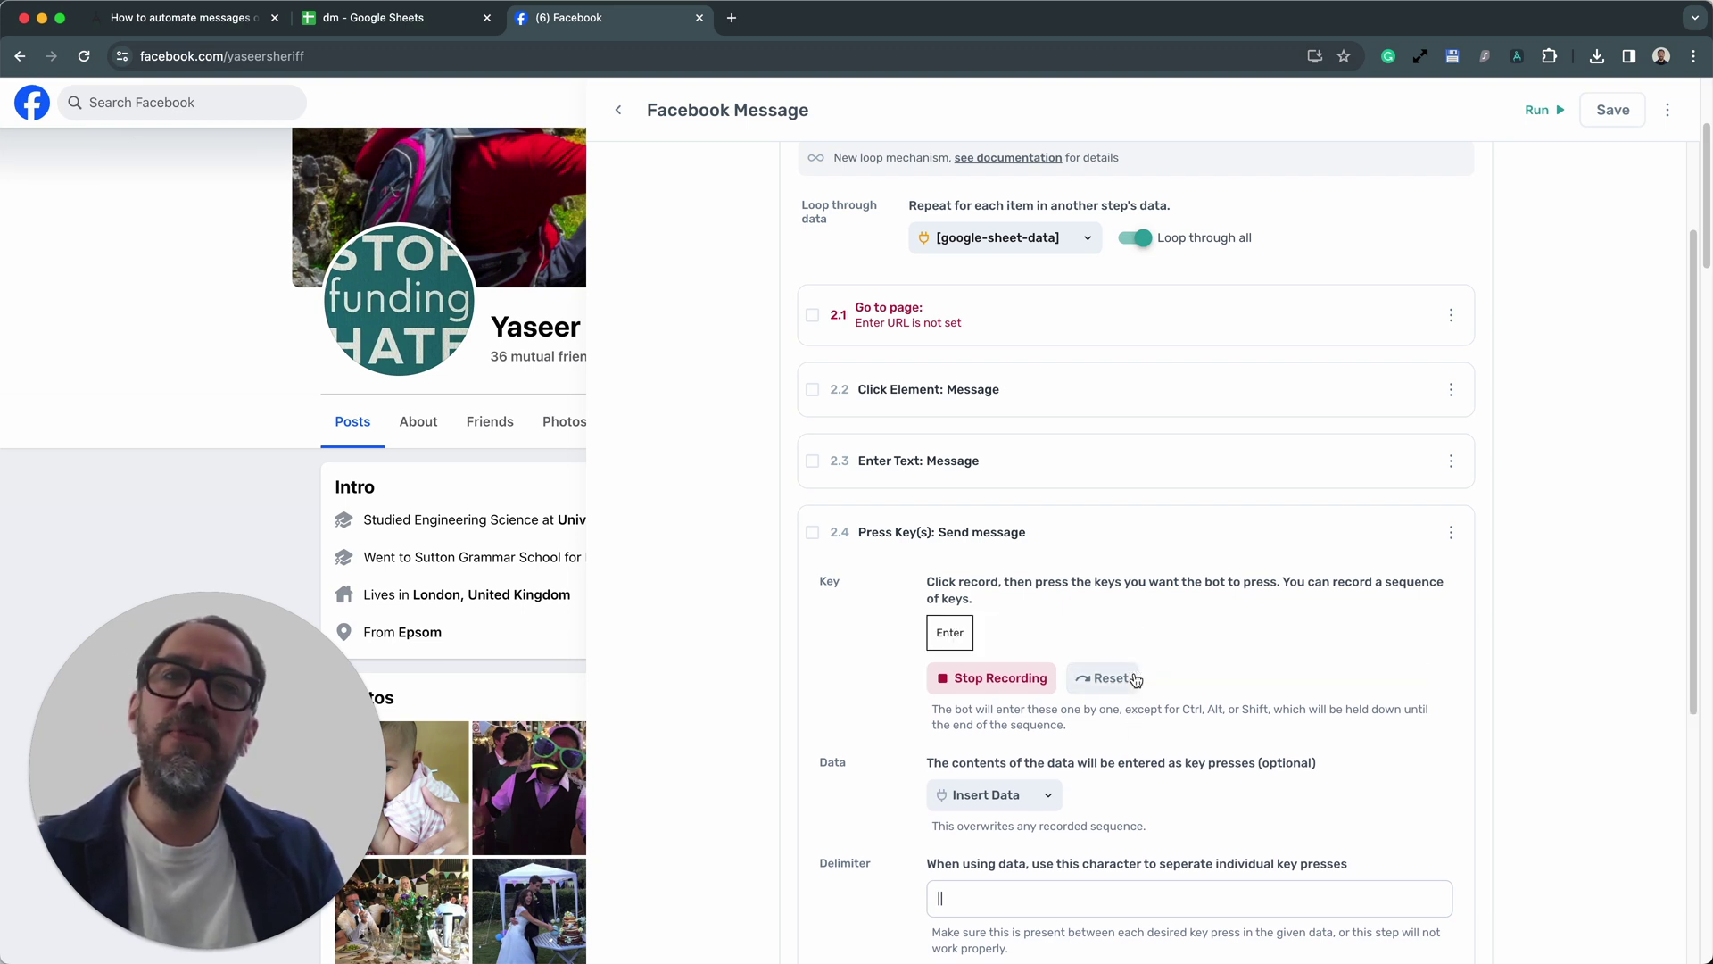
{"action": "left_click", "coordinate": [1000, 680]}
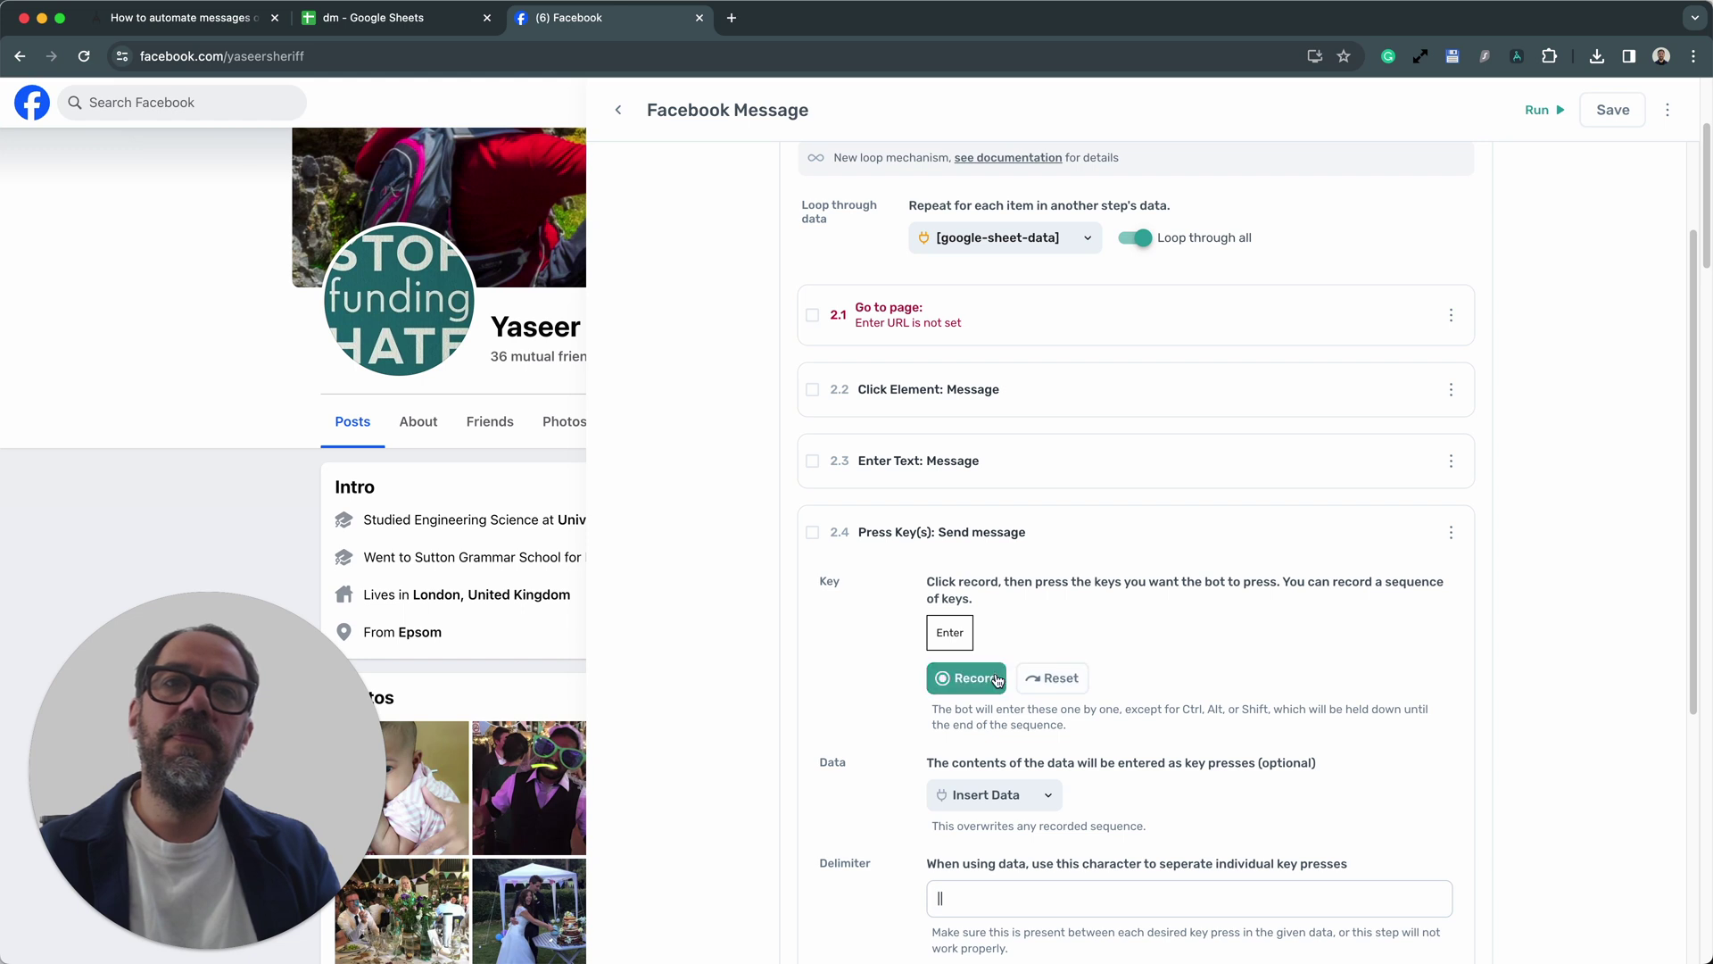